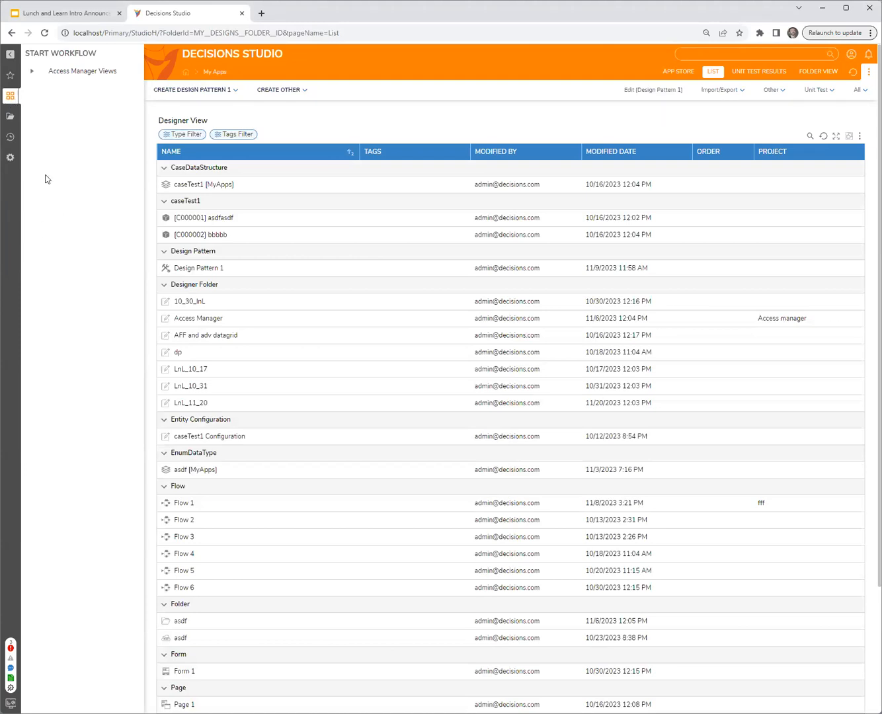
# - Create a designer project named LnL_12_5 at the root level of the folder tree
pyautogui.click(9, 118)
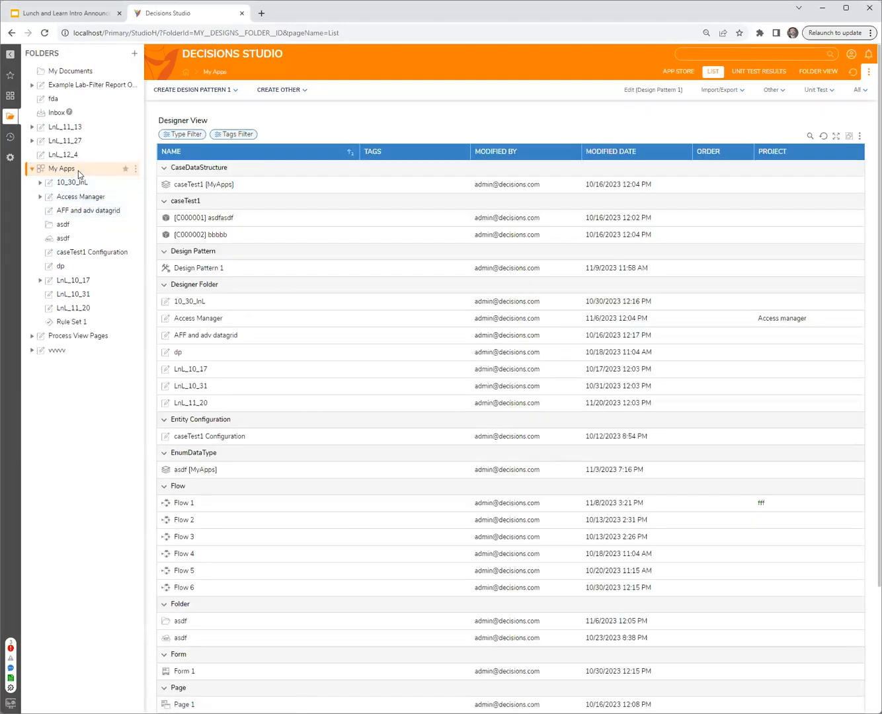
pyautogui.click(136, 169)
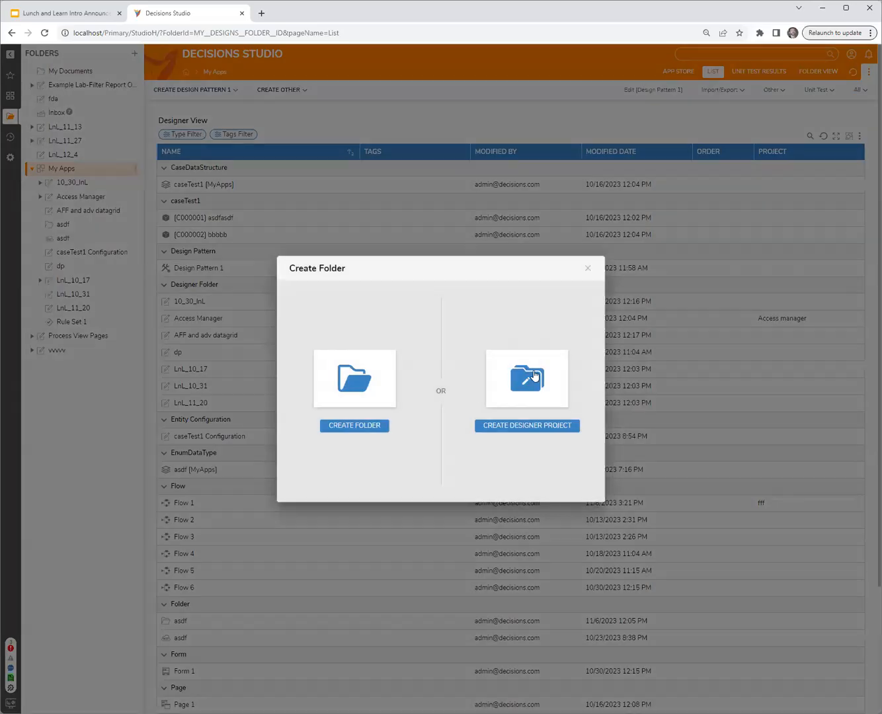
pyautogui.click(532, 370)
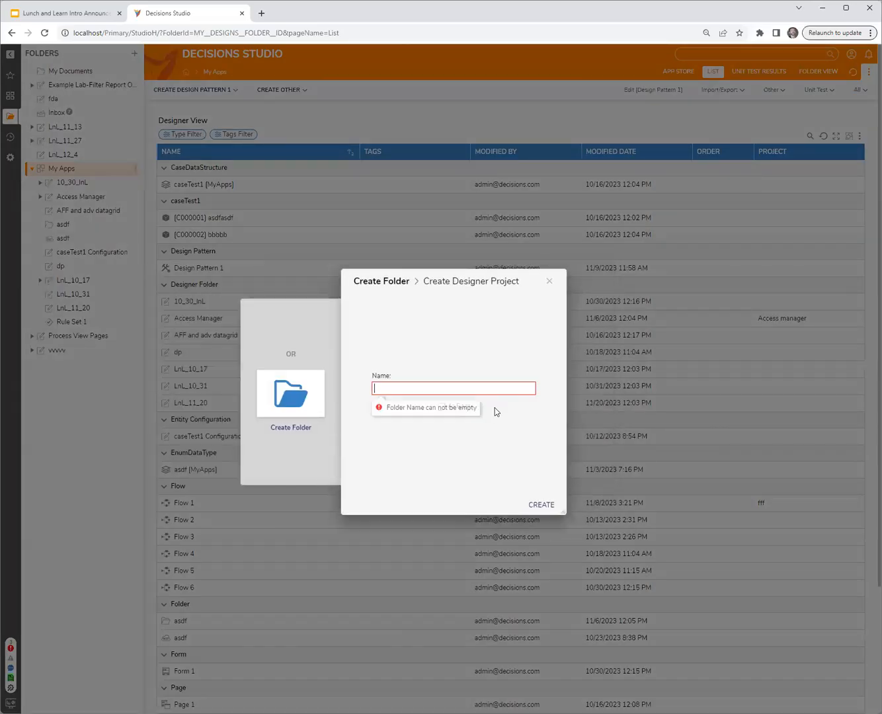
pyautogui.write('LnL_')
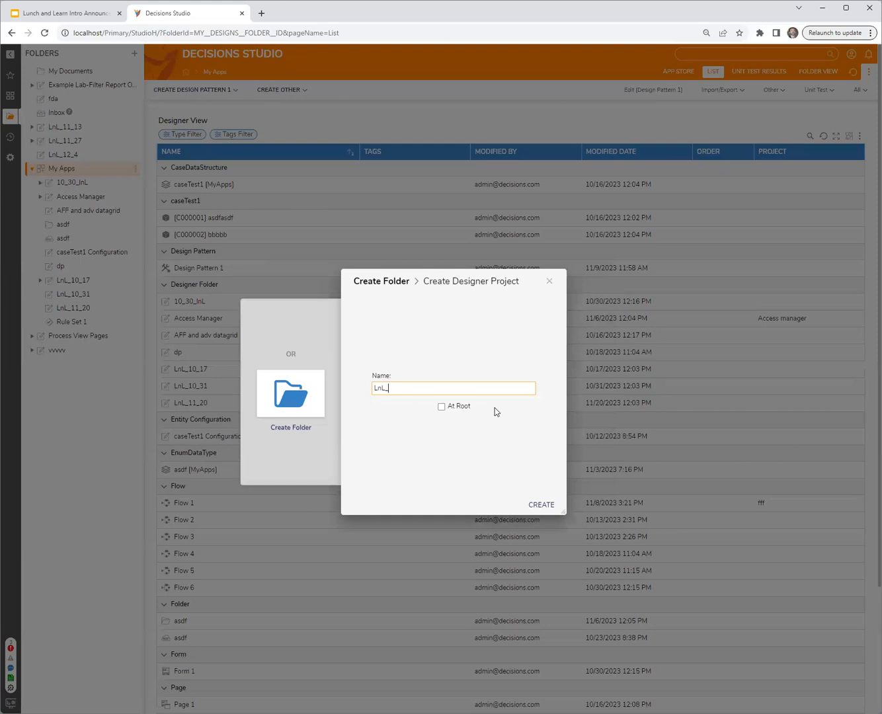
pyautogui.write('12_5')
pyautogui.click(459, 406)
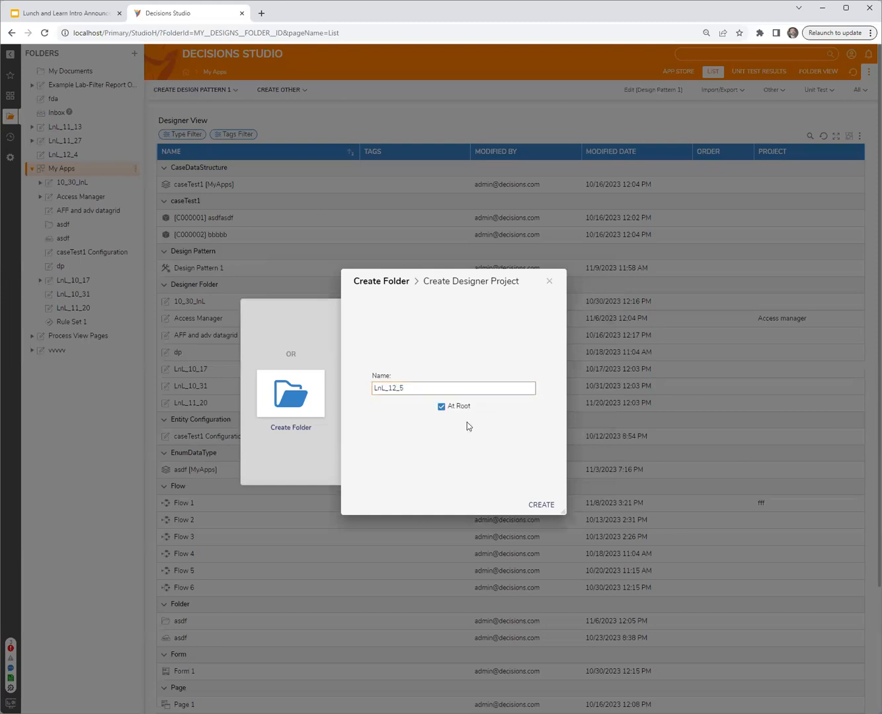
pyautogui.click(539, 505)
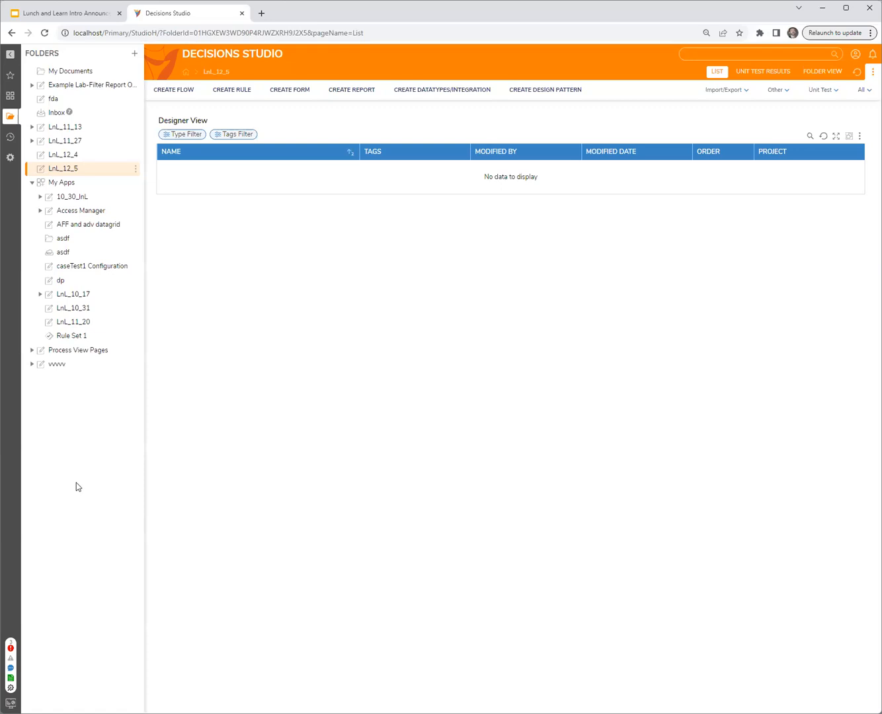
# - Open the Event Viewer in the system administration's System Tools to view system activity
pyautogui.click(10, 159)
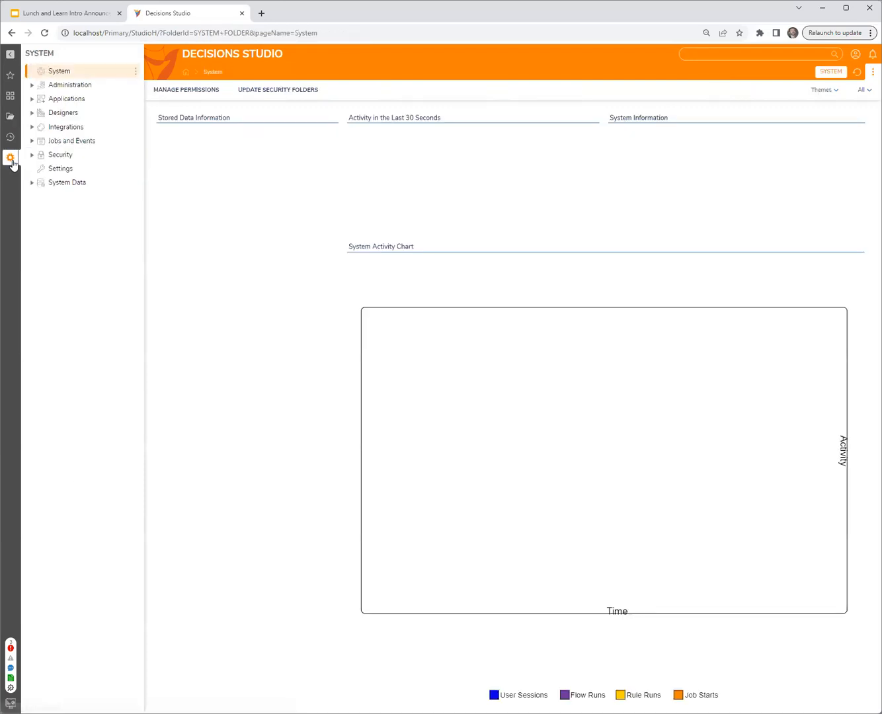
pyautogui.click(32, 85)
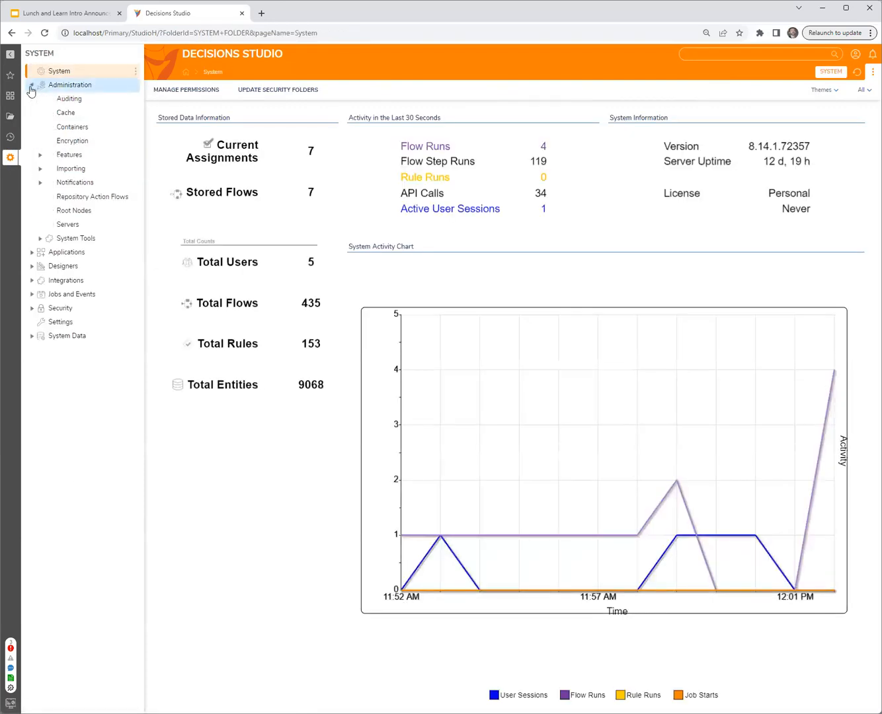
pyautogui.click(40, 239)
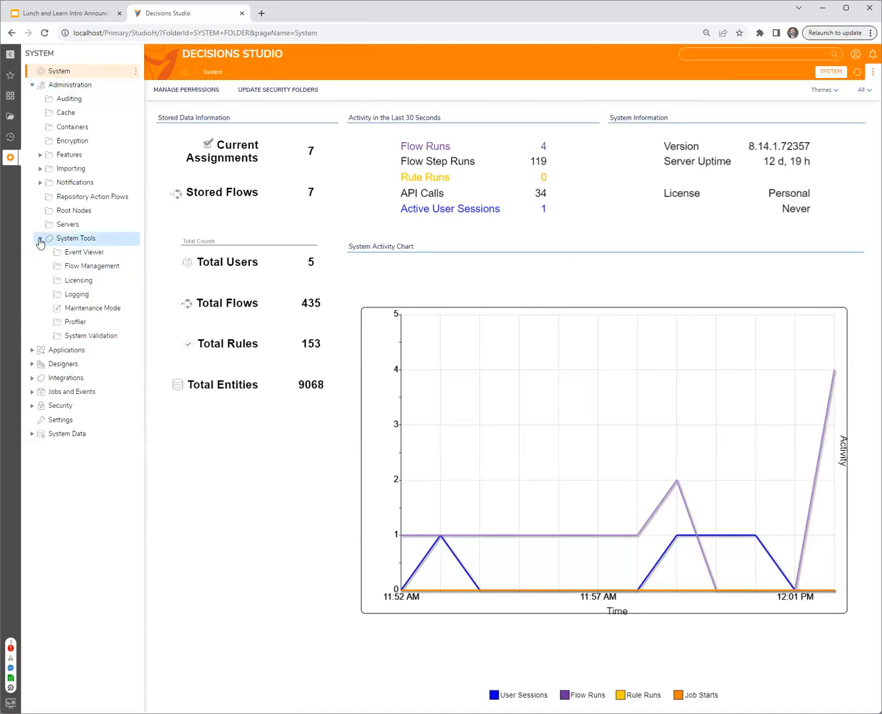
pyautogui.click(99, 252)
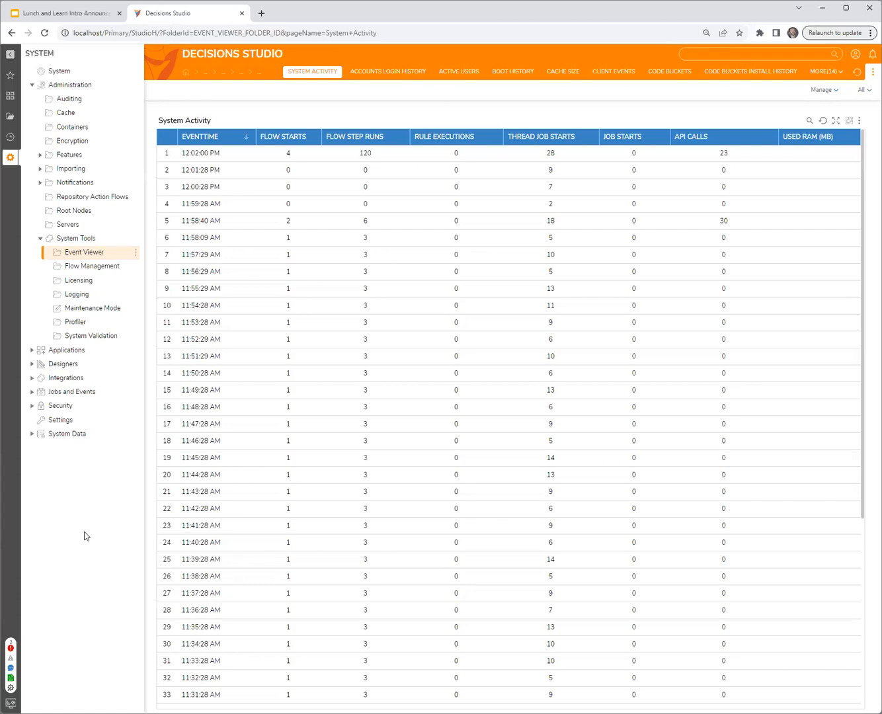
# - Browse the LnL_10_17, LnL_11_20 and 10_30_lnL project folders, then open the Process View Pages project
pyautogui.click(9, 117)
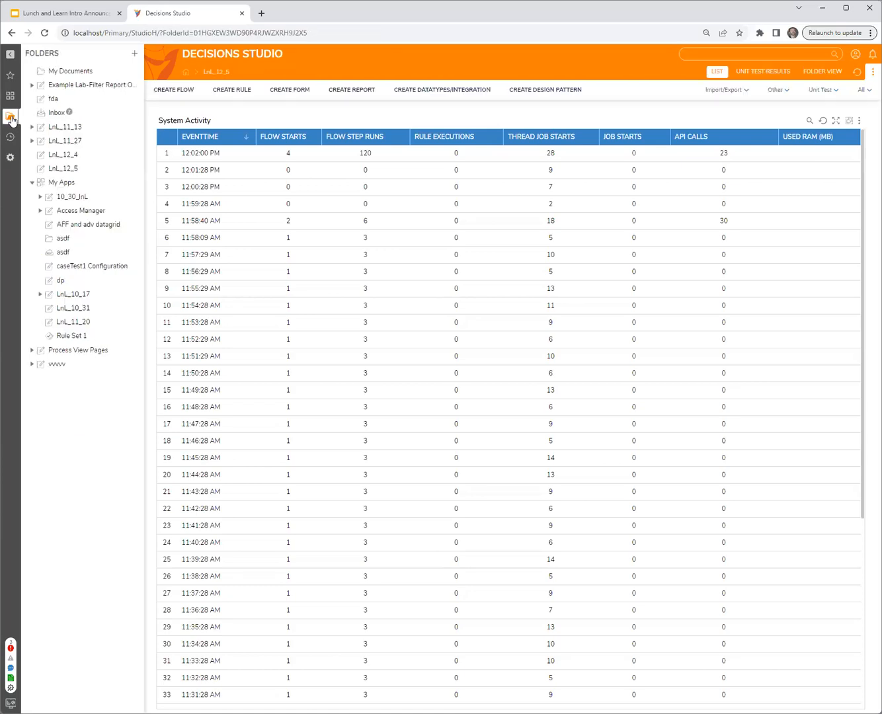
pyautogui.click(87, 298)
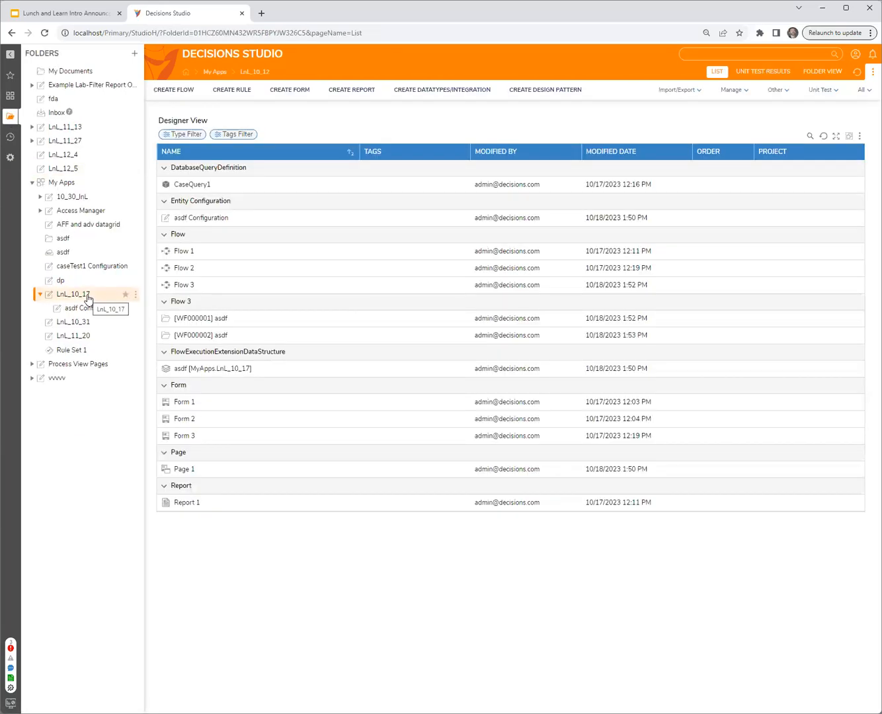
pyautogui.click(80, 336)
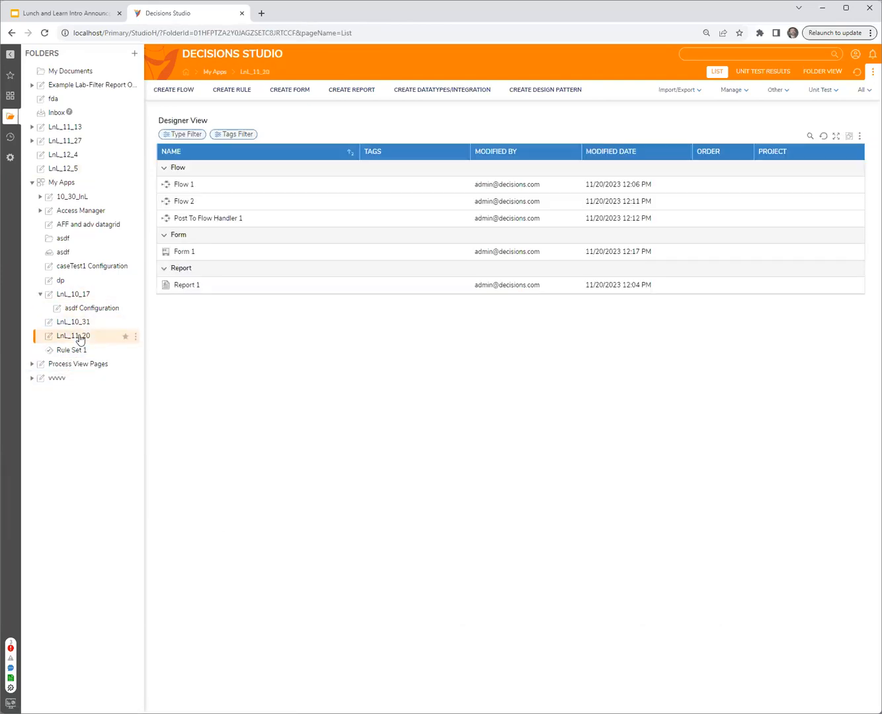
pyautogui.click(84, 197)
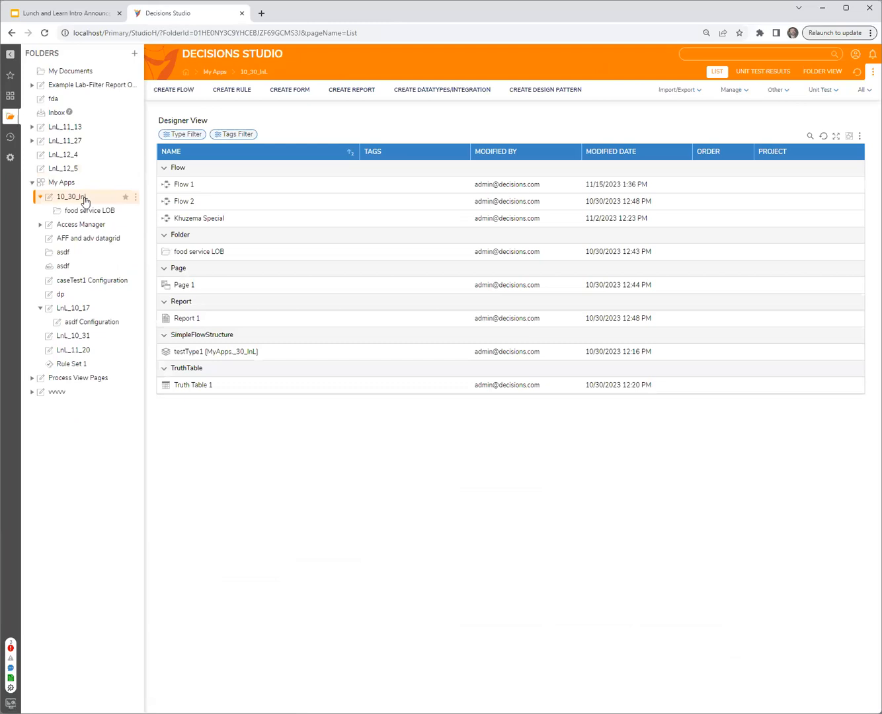
pyautogui.click(72, 380)
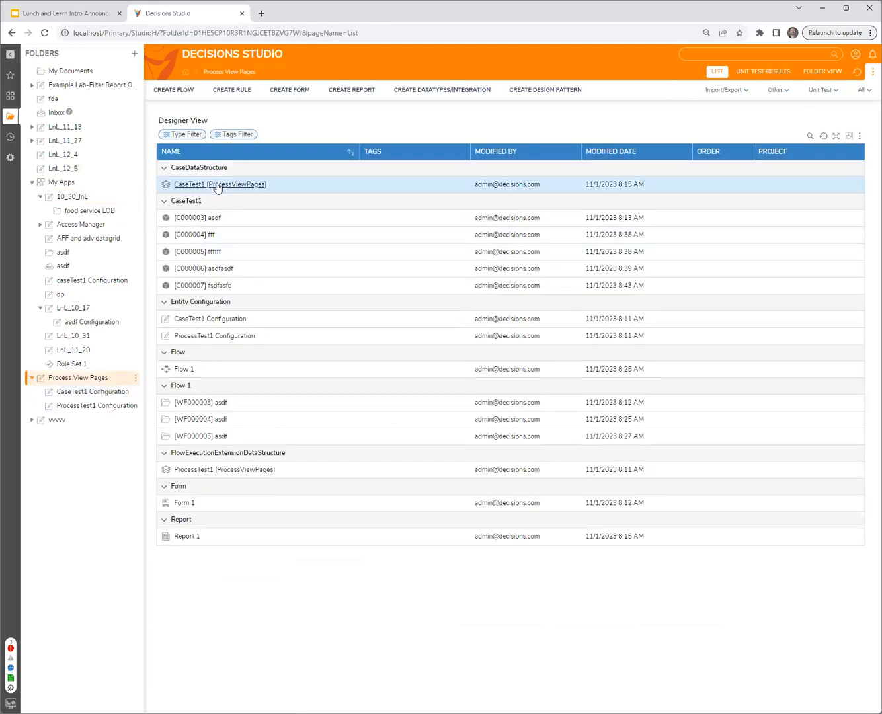
# - Open the CaseTest1 case data structure's definition for editing and save it without changing any members
pyautogui.rightClick(218, 185)
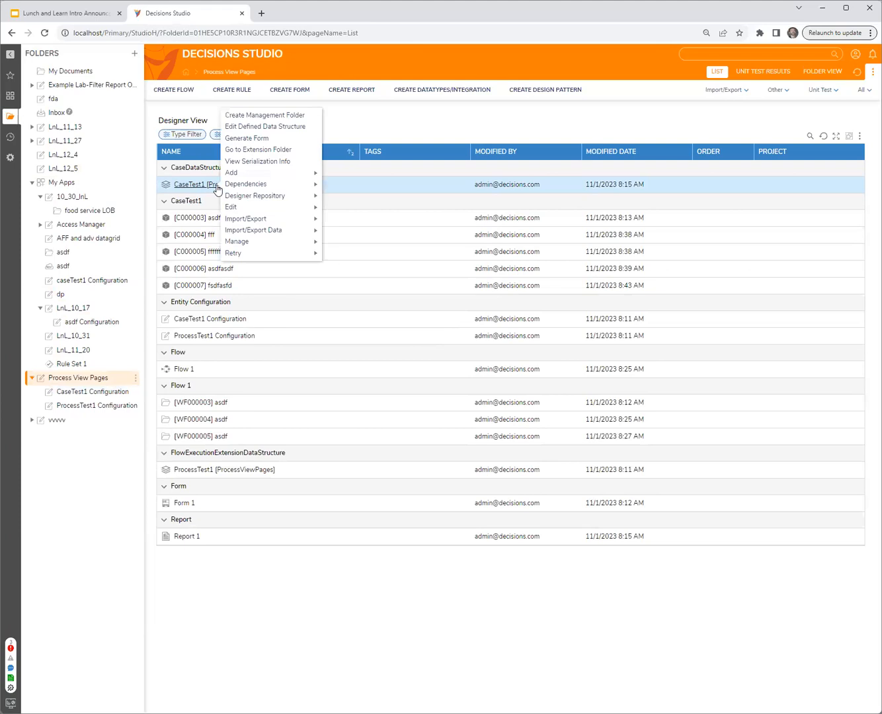
pyautogui.click(275, 127)
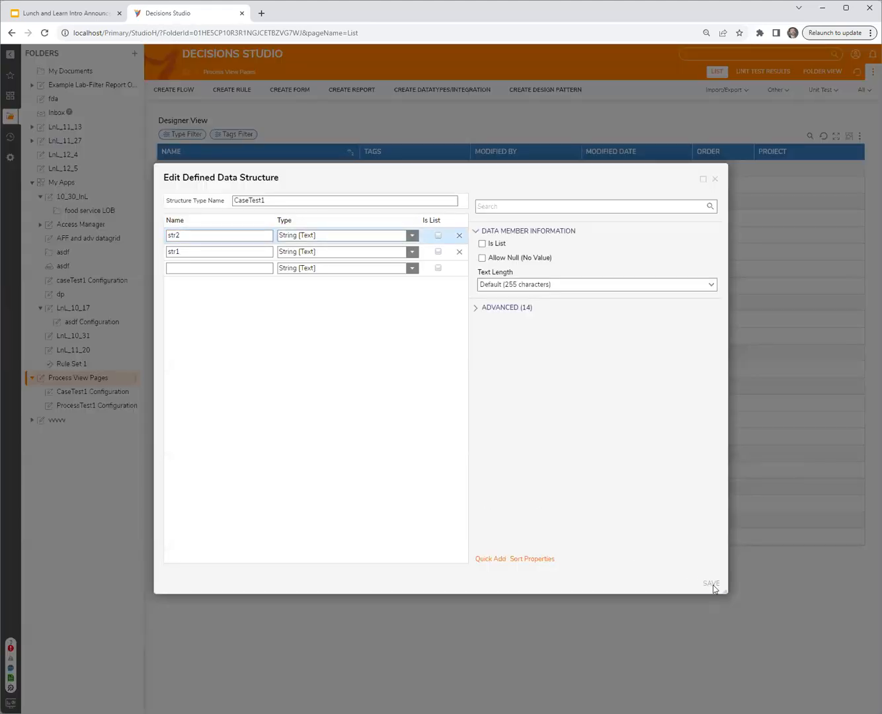
pyautogui.click(712, 583)
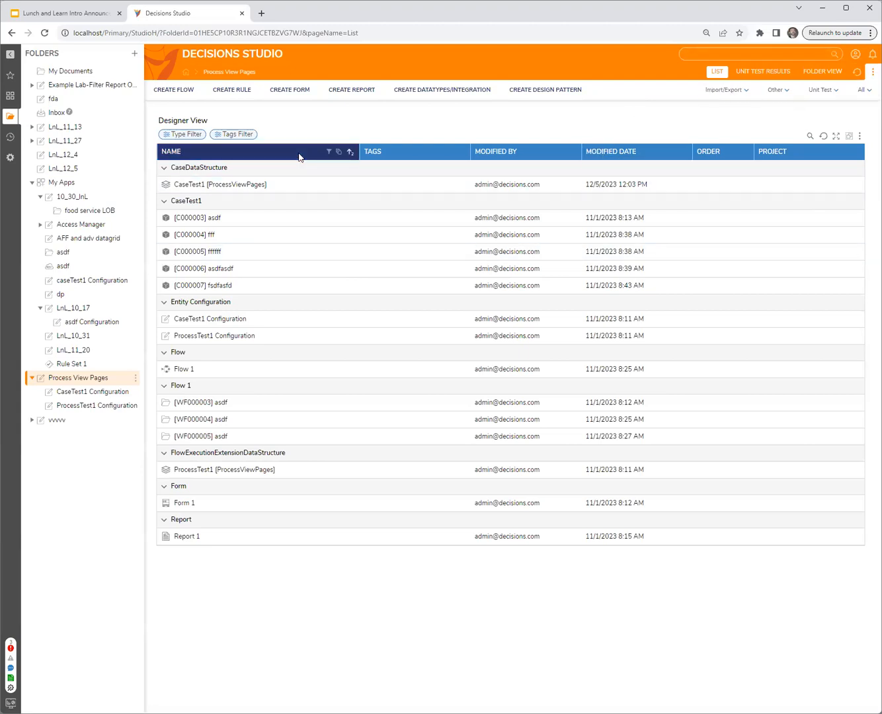
# - Reopen the CaseTest1 defined data structure to review its members, and close it without saving
pyautogui.rightClick(198, 189)
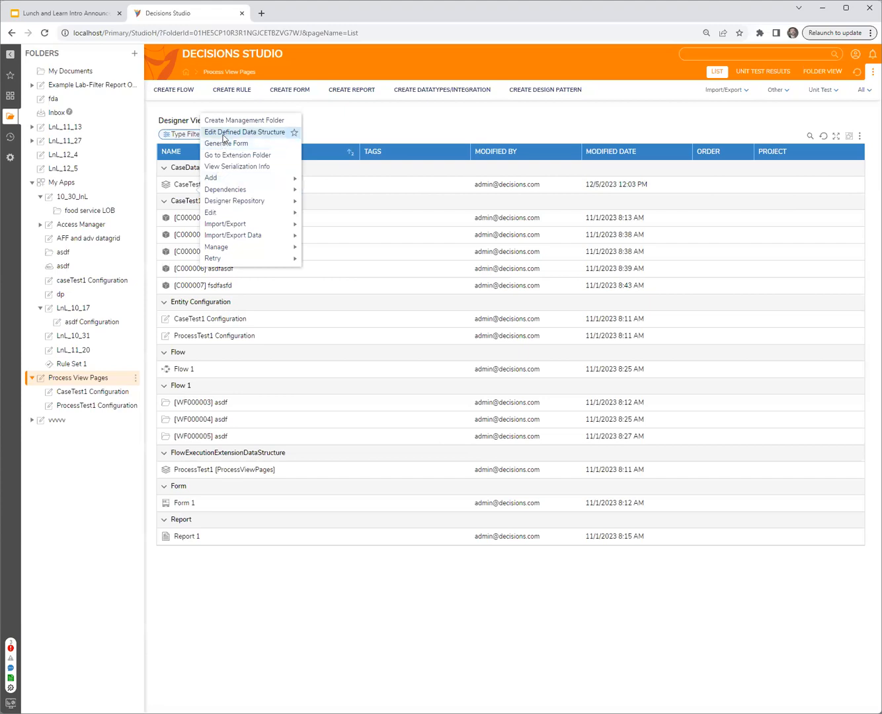
pyautogui.click(223, 132)
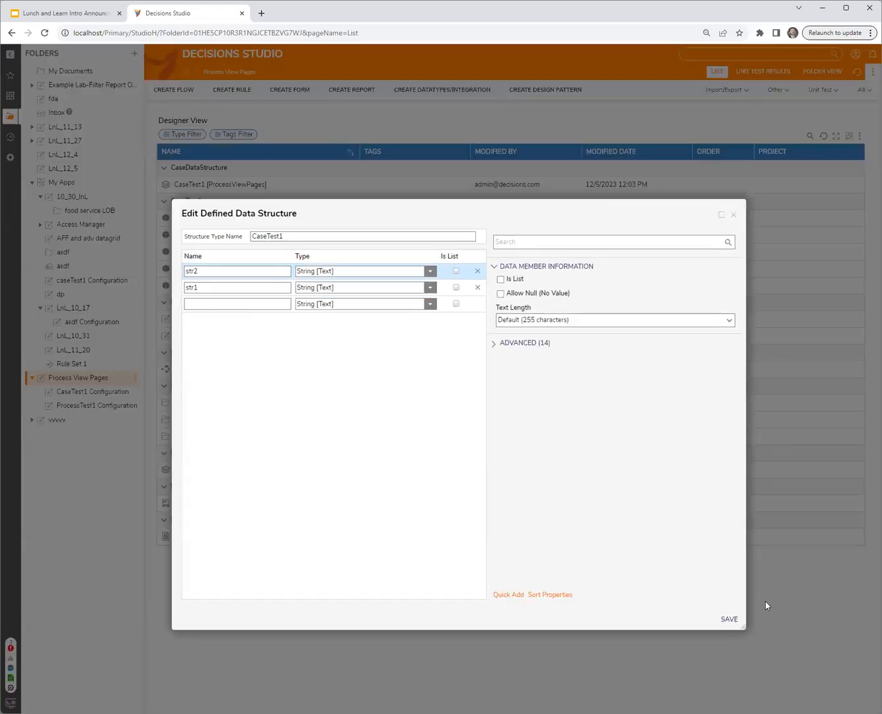
pyautogui.click(734, 217)
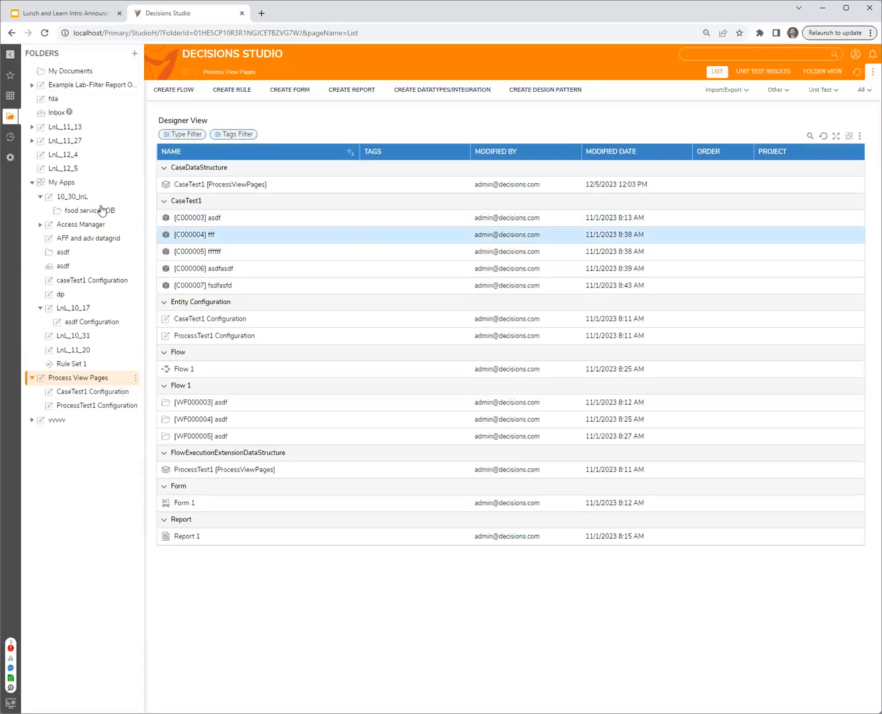
# - Show the Code Compile Results report in the system Event Viewer
pyautogui.click(13, 161)
pyautogui.click(64, 250)
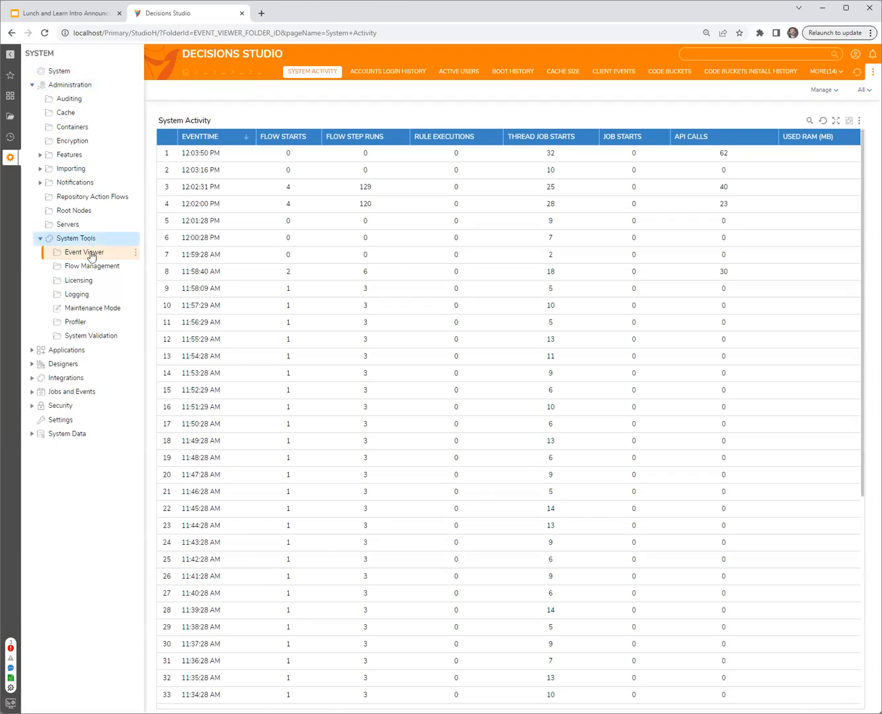
pyautogui.click(831, 72)
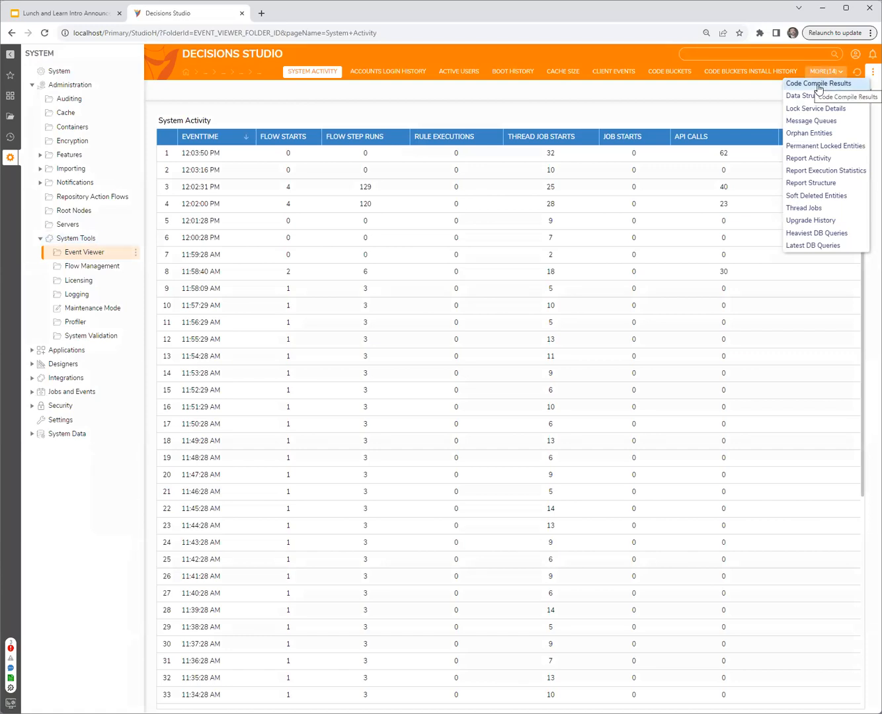
pyautogui.click(819, 88)
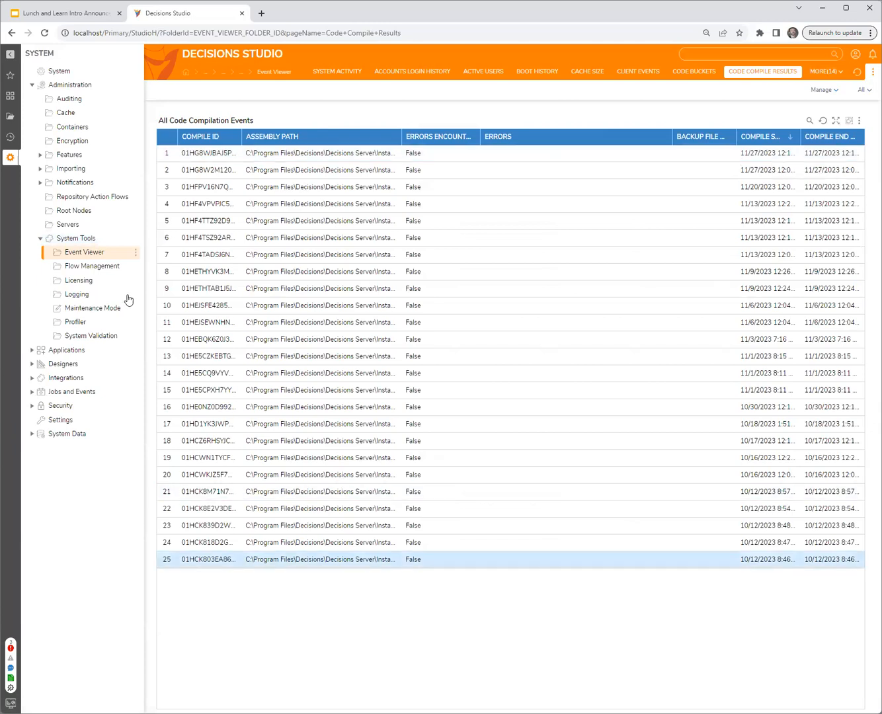
# - Add a String (Text) member named asdf to the CaseTest1 data structure in Process View Pages and save it
pyautogui.click(9, 117)
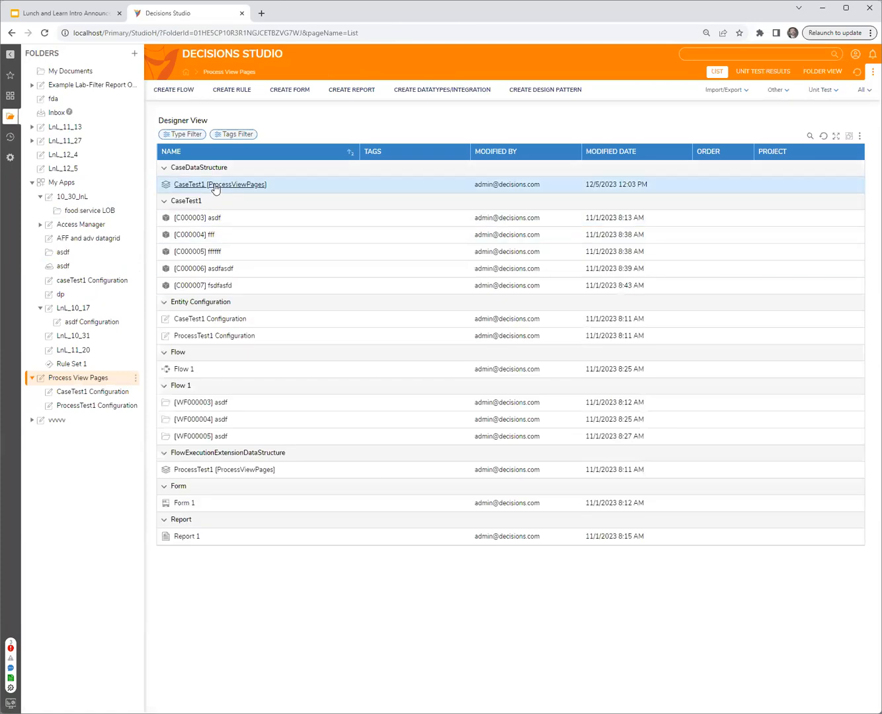
pyautogui.rightClick(221, 185)
pyautogui.click(249, 126)
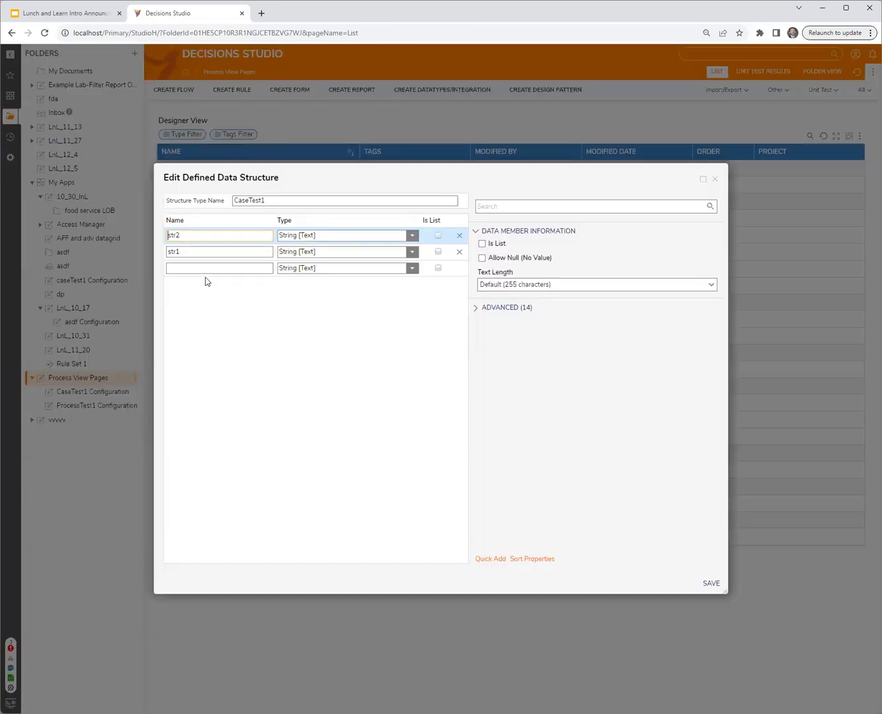
pyautogui.click(202, 269)
pyautogui.write('asdf')
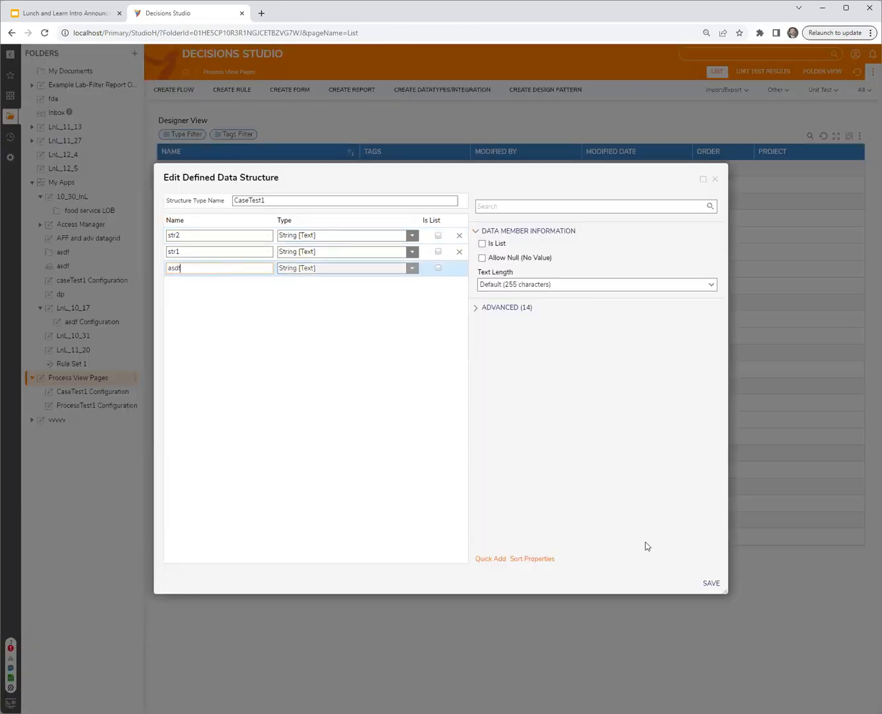
pyautogui.click(708, 582)
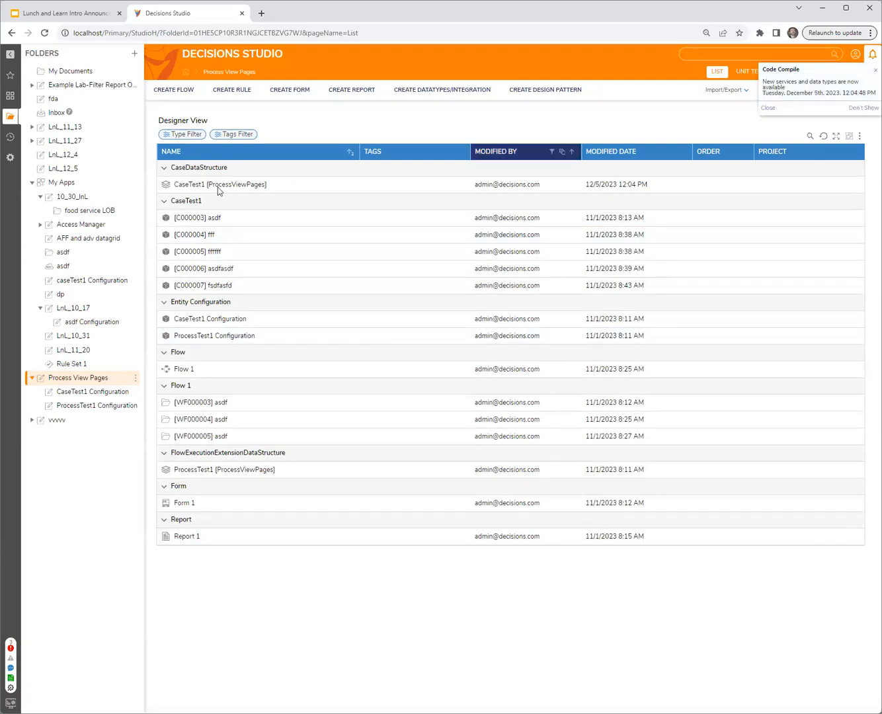
# - Return to the Event Viewer and check the Code Compile Results for a compile caused by the new member
pyautogui.click(9, 159)
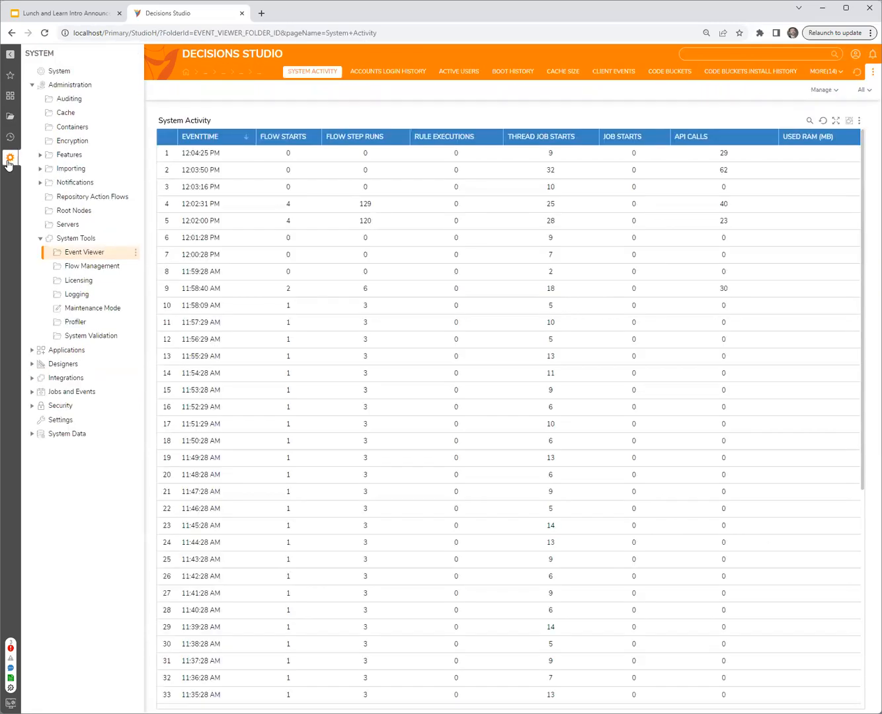
pyautogui.click(823, 73)
pyautogui.click(820, 85)
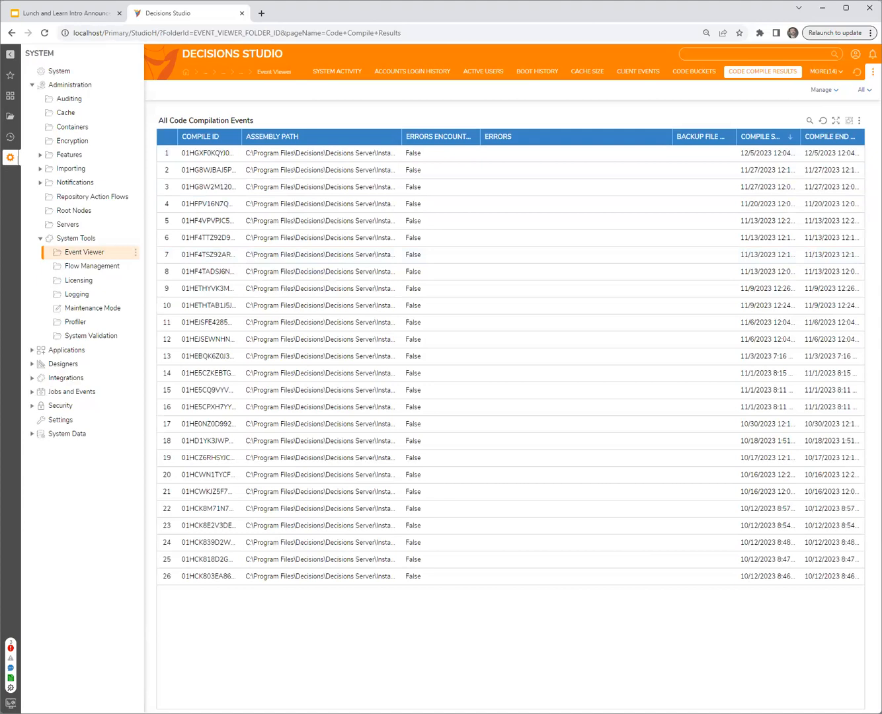
# - Reopen the CaseTest1 defined data structure in Process View Pages and review the asdf member's settings
pyautogui.click(9, 118)
pyautogui.rightClick(236, 114)
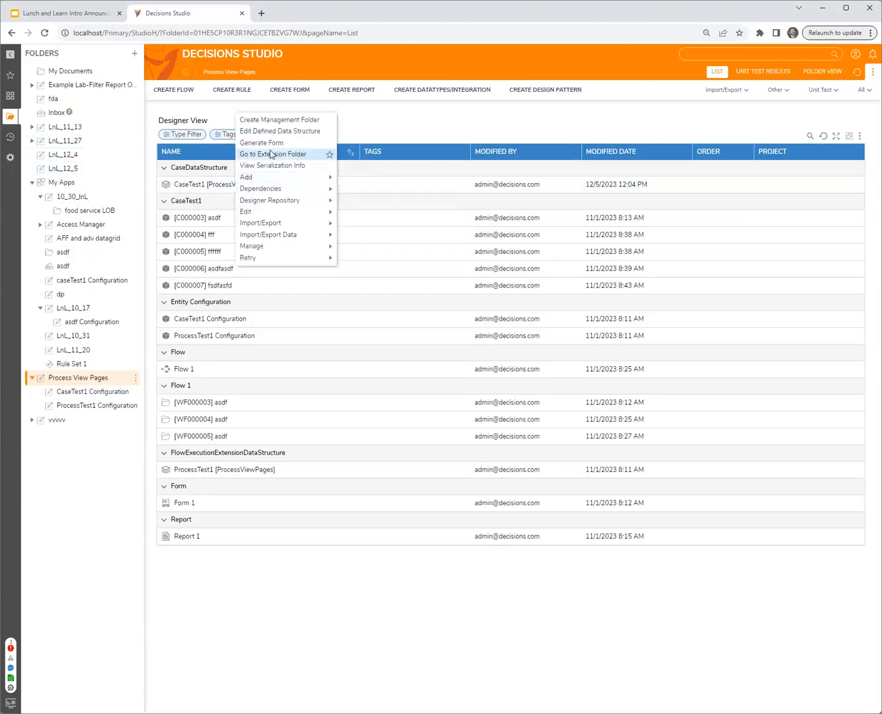
pyautogui.click(270, 137)
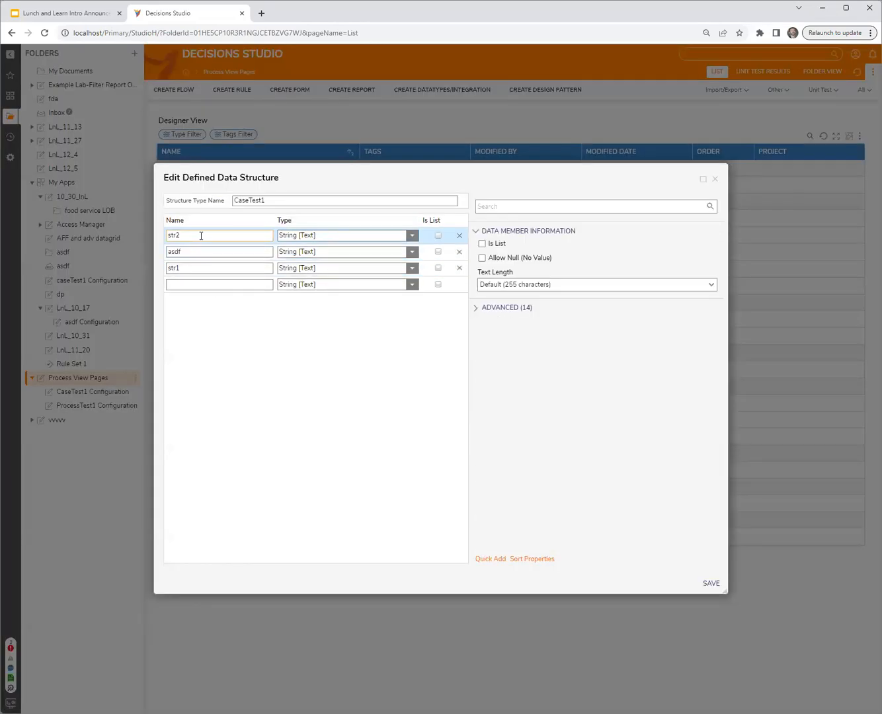
pyautogui.click(189, 267)
pyautogui.moveTo(494, 173); pyautogui.dragTo(514, 177)
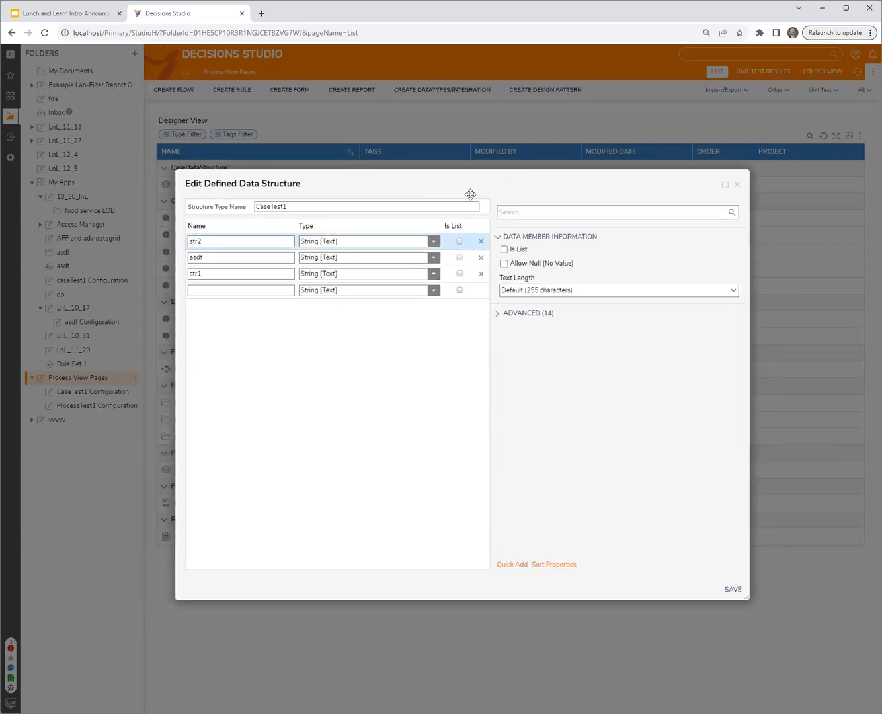
pyautogui.click(218, 258)
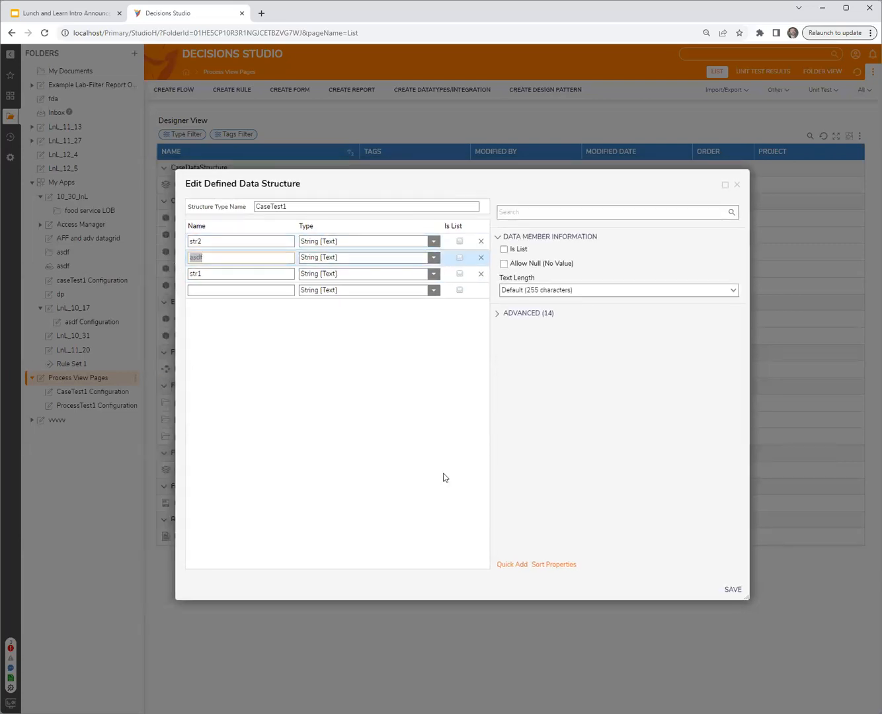
pyautogui.click(384, 445)
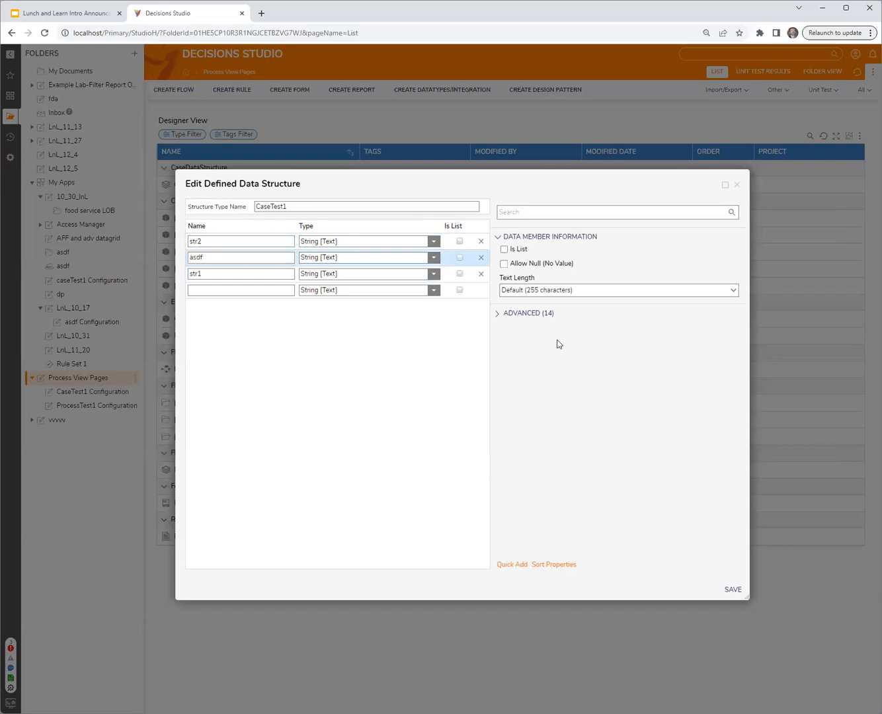
# - Close the CaseTest1 structure editor and show the recompile actions for code buckets and data structures on the Process View Pages folder
pyautogui.click(738, 186)
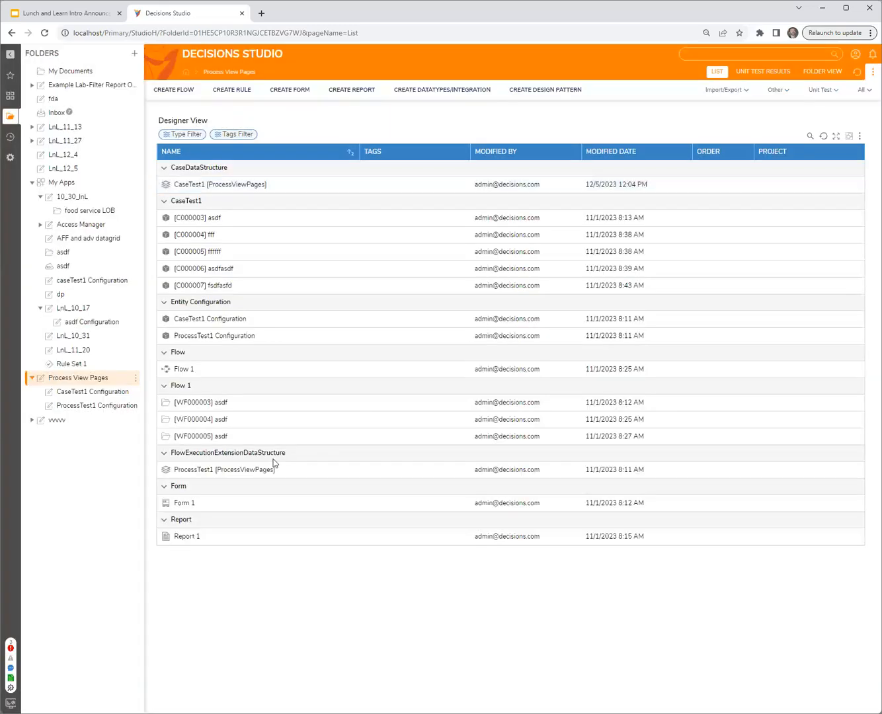
pyautogui.rightClick(82, 383)
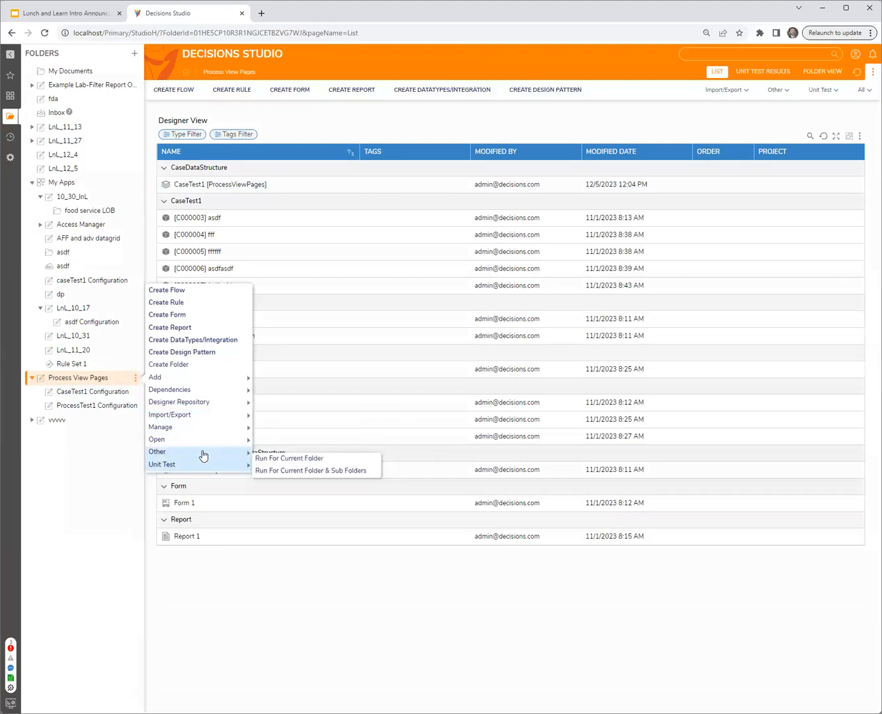
pyautogui.moveTo(202, 452)
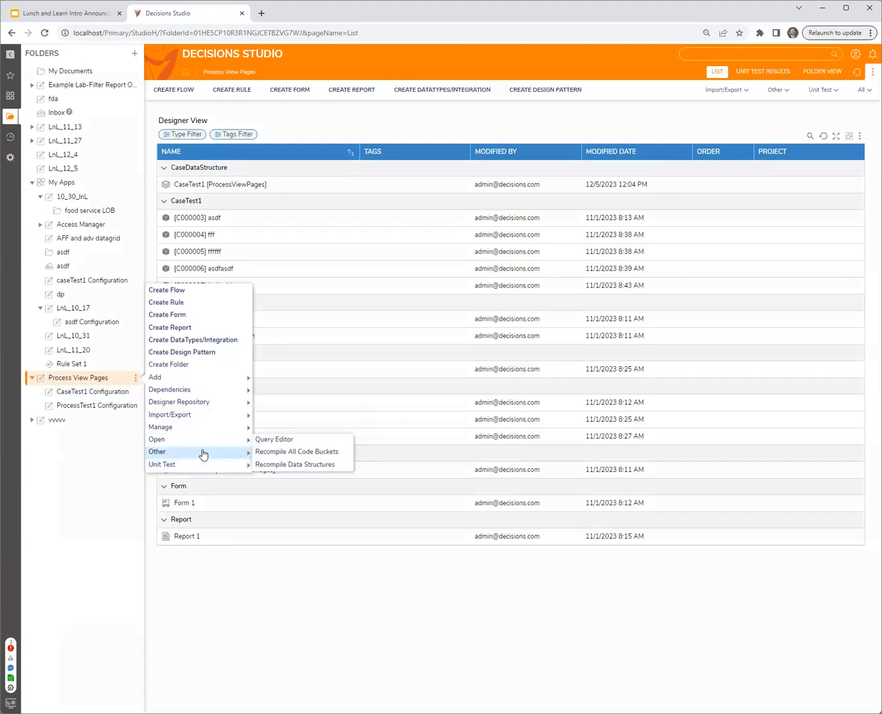
pyautogui.click(316, 454)
pyautogui.click(513, 362)
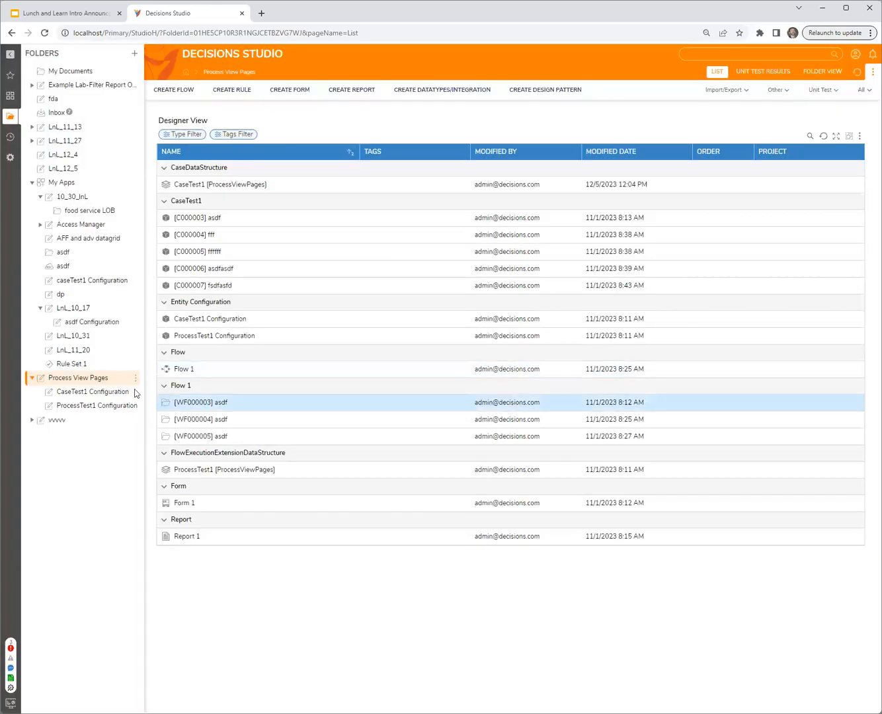
pyautogui.rightClick(82, 382)
pyautogui.click(65, 481)
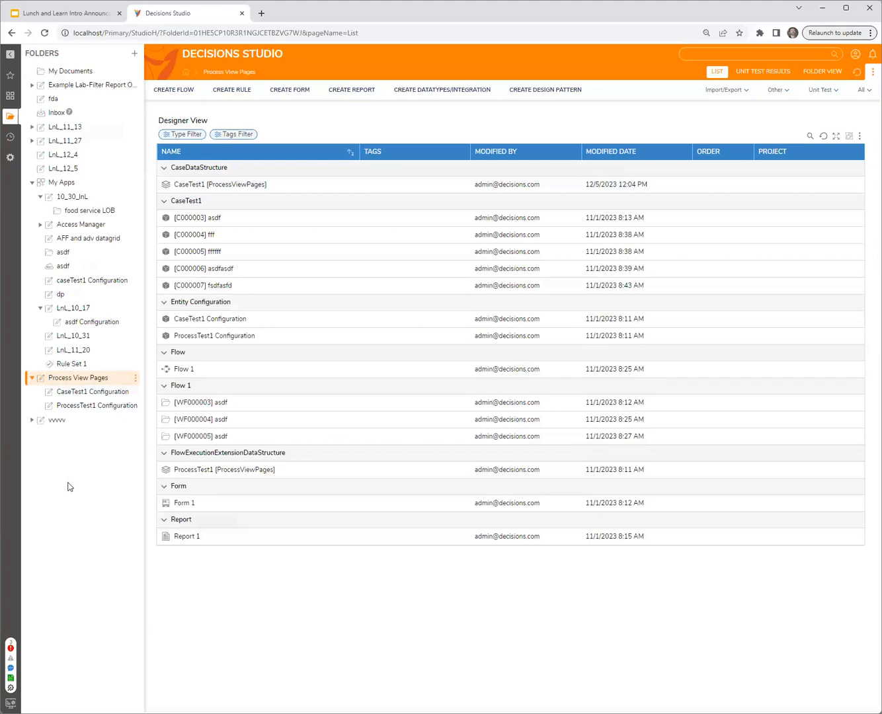
# - Show the Data Structure Status report in the Event Viewer and check the state of CaseTest1 [ProcessViewPages] and its neighbours
pyautogui.click(10, 156)
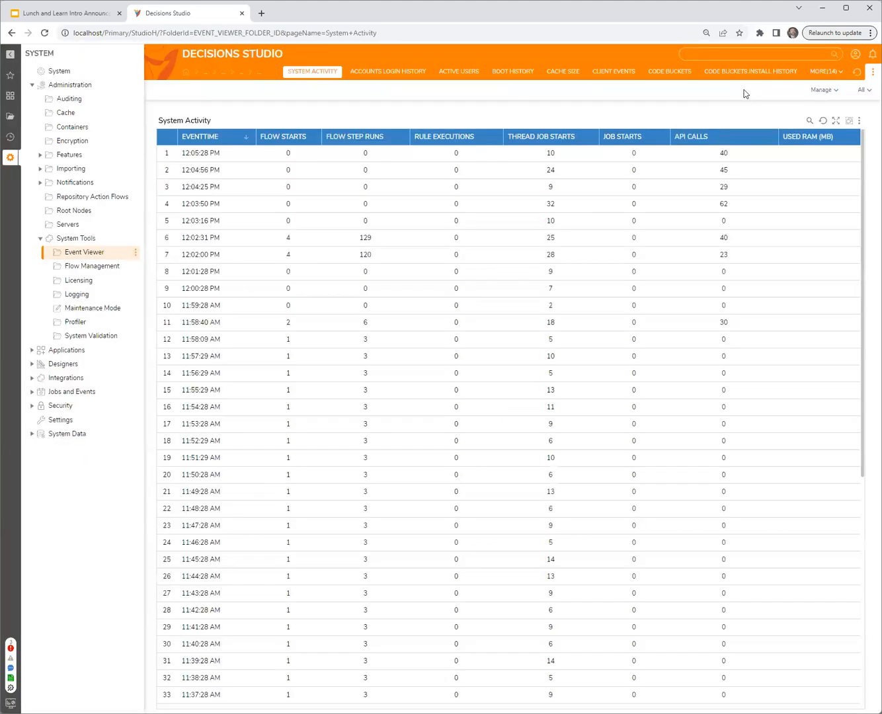
pyautogui.click(827, 71)
pyautogui.click(818, 95)
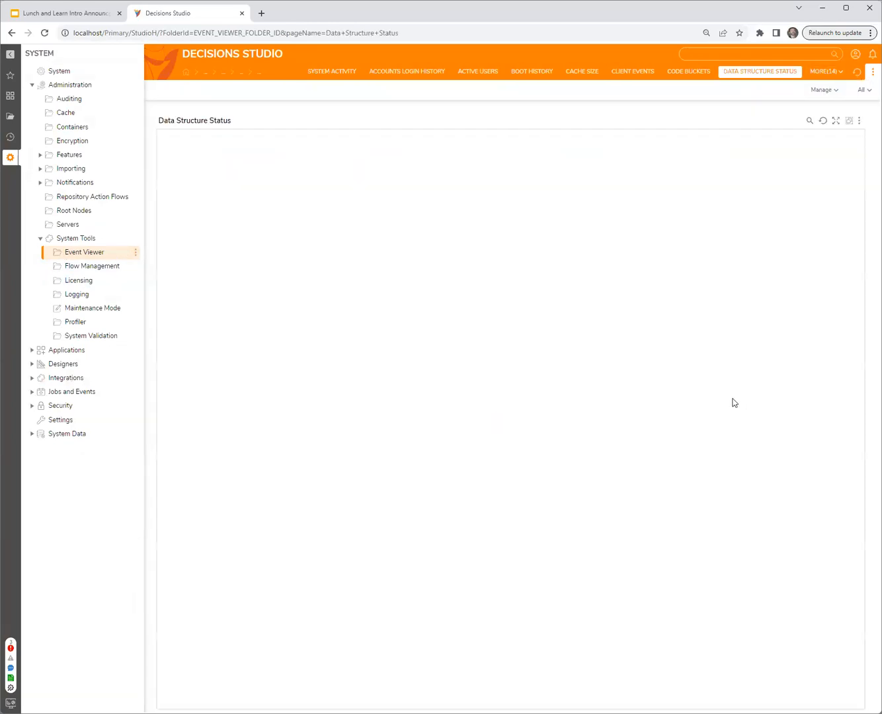
pyautogui.click(281, 173)
pyautogui.click(466, 187)
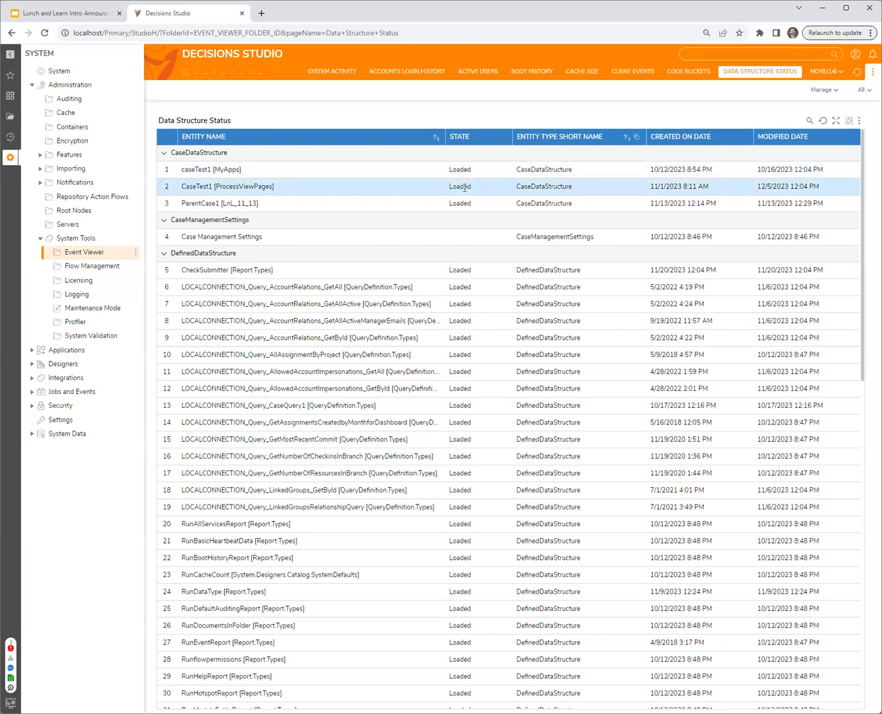
pyautogui.click(467, 203)
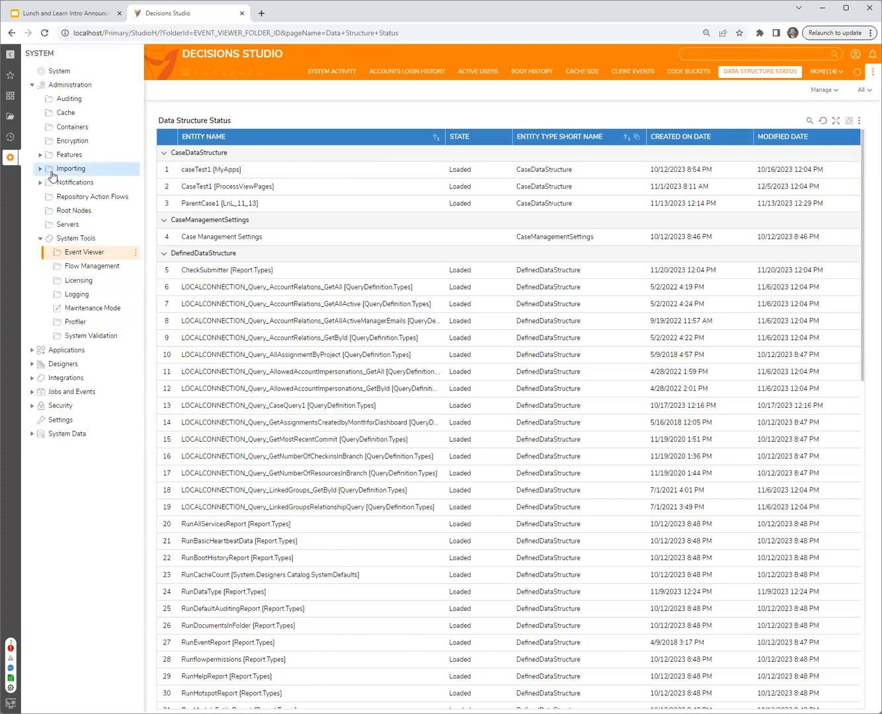
# - Go back to the Process View Pages folder briefly, and return to the Event Viewer to review the Code Compile Results
pyautogui.click(8, 116)
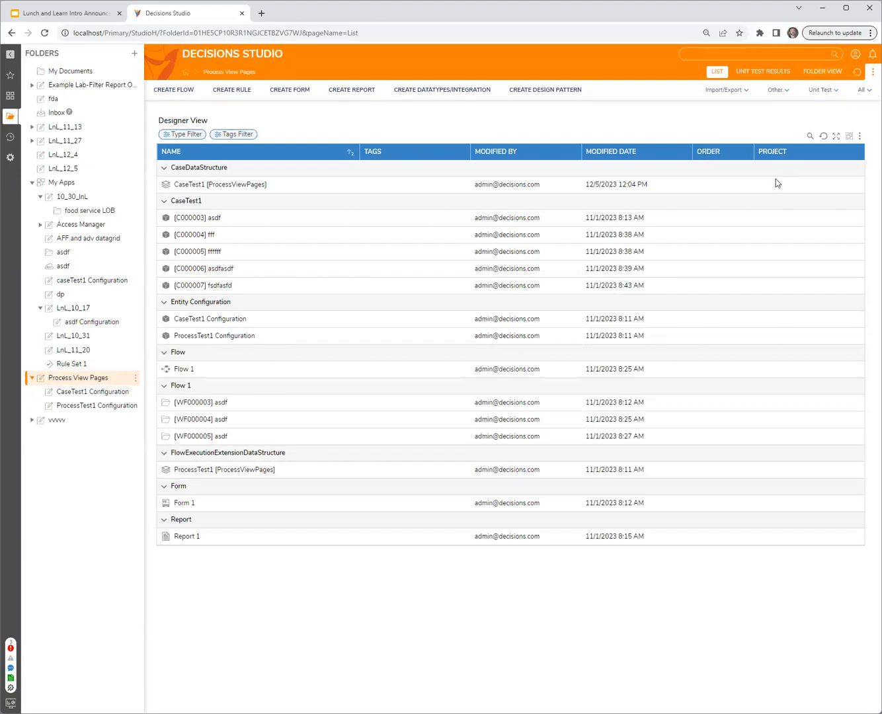
pyautogui.click(9, 157)
pyautogui.click(825, 73)
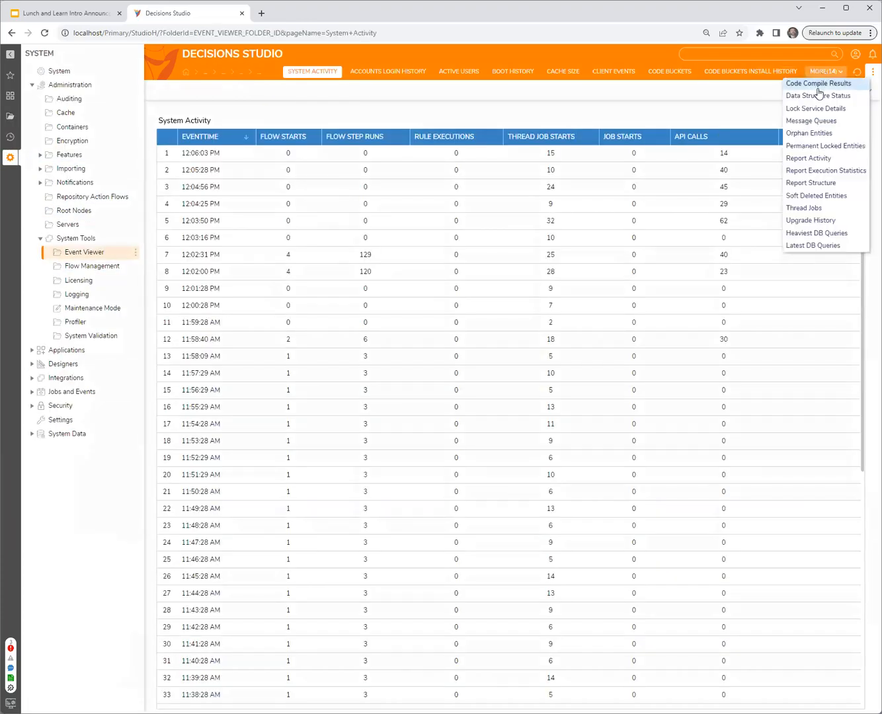
pyautogui.click(815, 86)
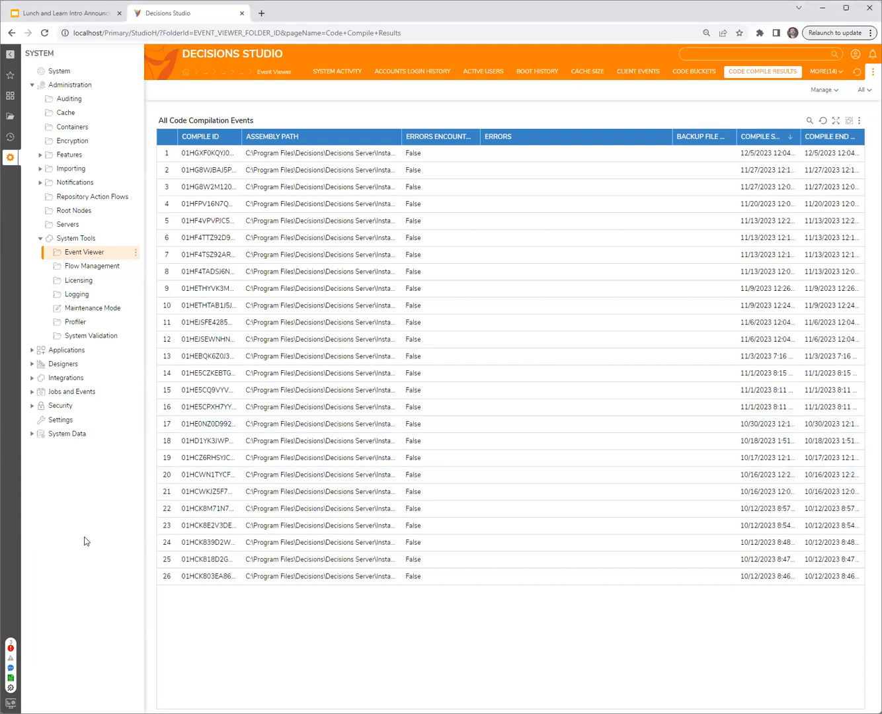
# - Create a standard Flow with the default name in the LnL_12_5 folder
pyautogui.click(10, 118)
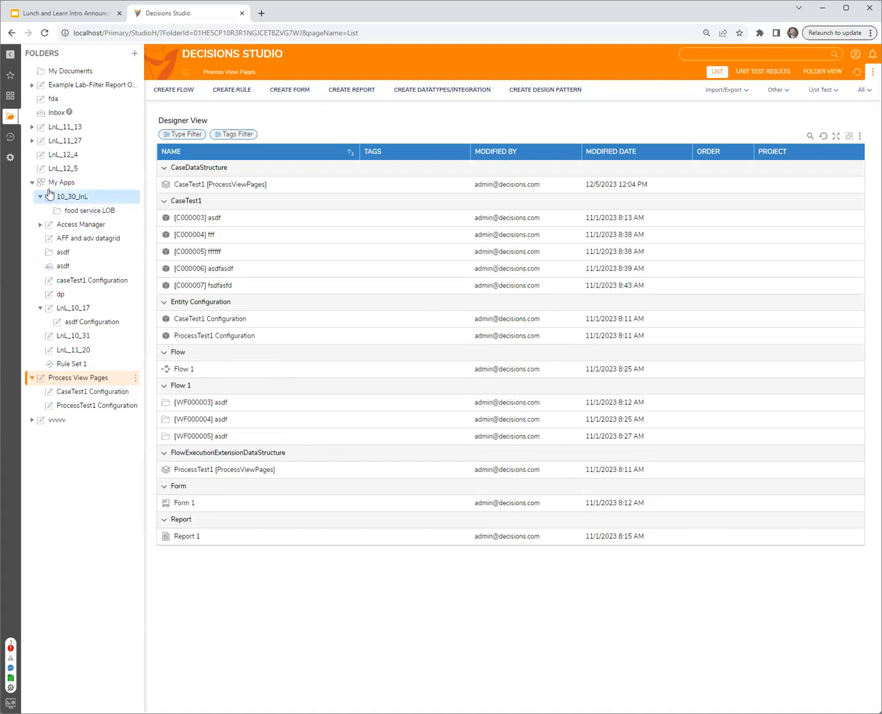
pyautogui.click(59, 170)
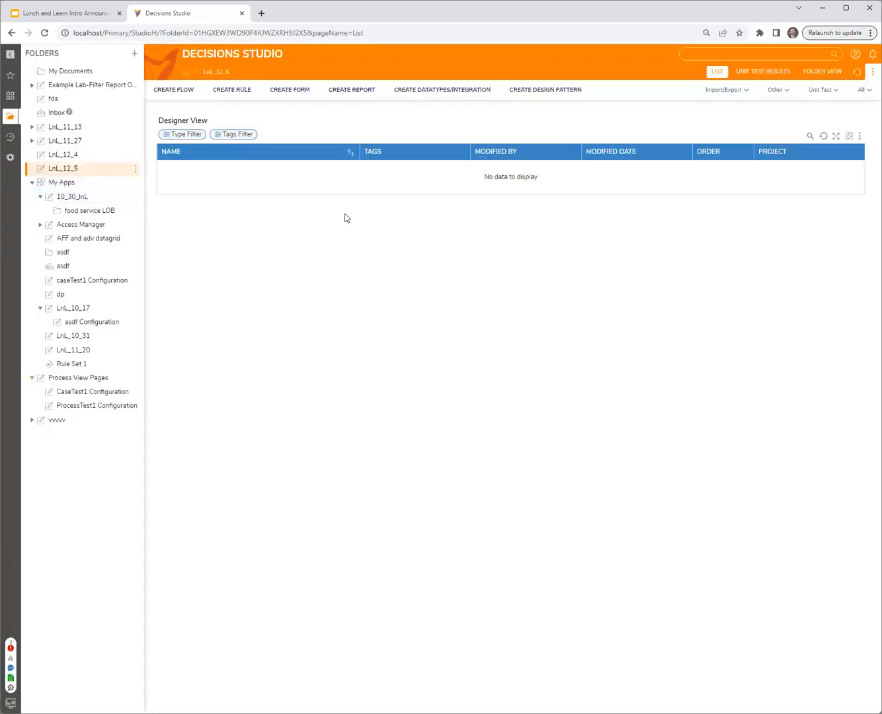
pyautogui.click(183, 95)
pyautogui.click(400, 291)
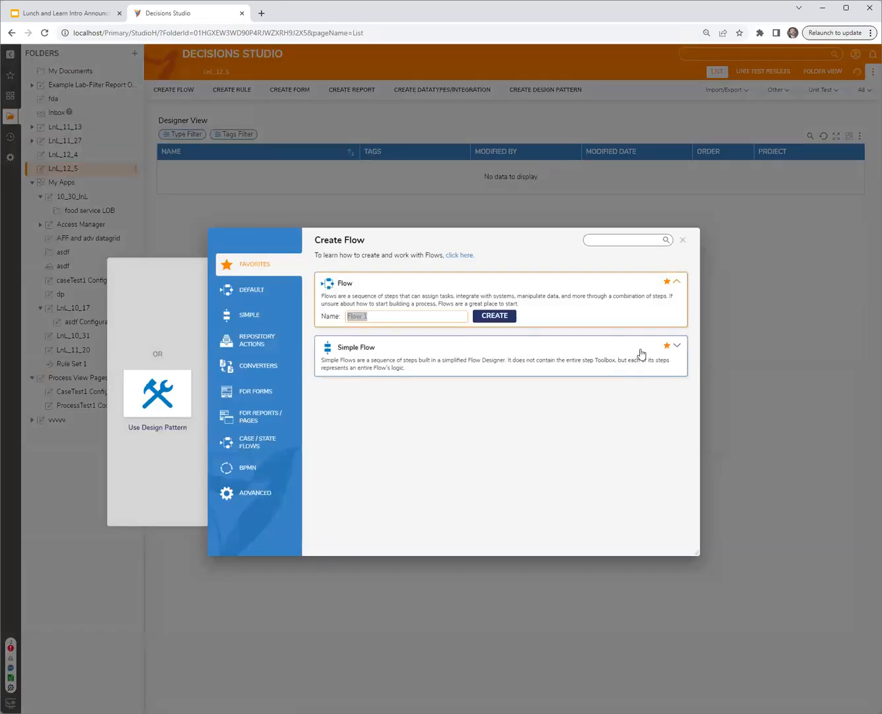
pyautogui.click(509, 324)
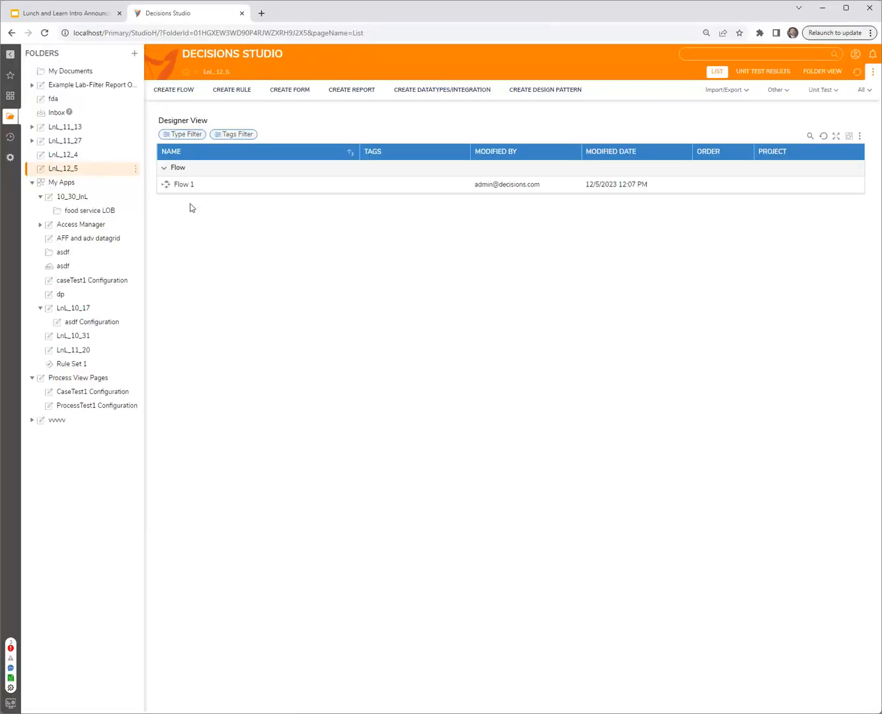
# - Clear the flow step caches of Flow 1 in the LnL_12_5 folder
pyautogui.click(188, 187)
pyautogui.moveTo(256, 246)
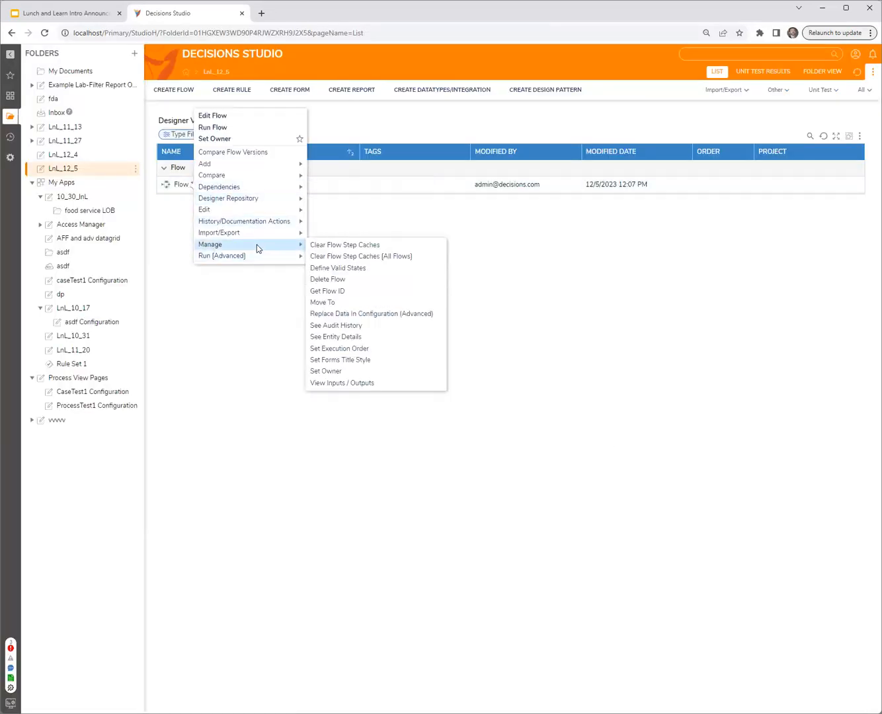
pyautogui.click(380, 247)
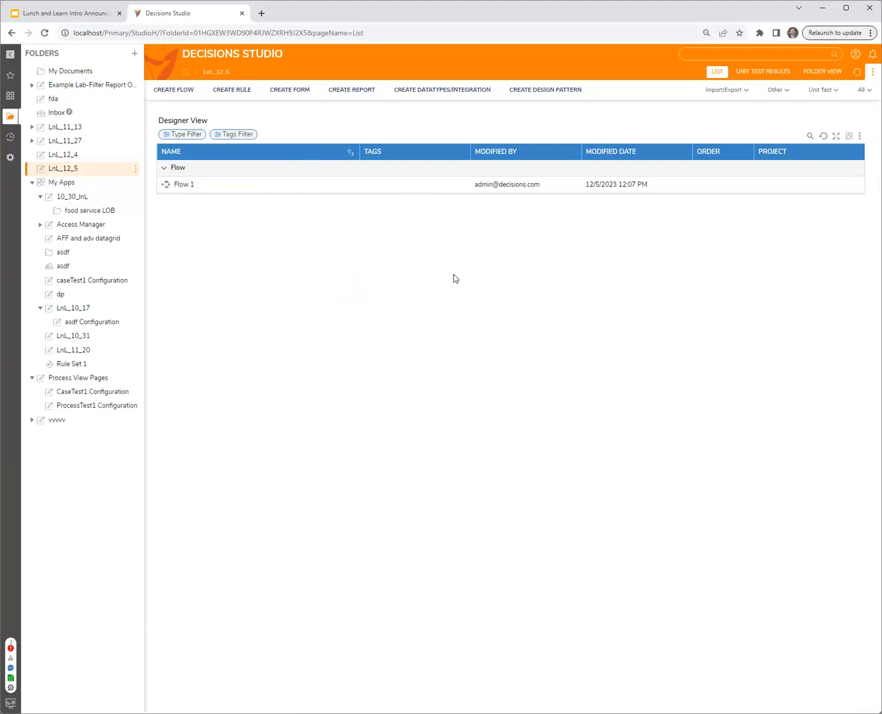
# - Open Flow 1 for editing, search the steps for "clear", and add the Clear Cache By Name and Clear Flow Step Cache steps
pyautogui.doubleClick(181, 183)
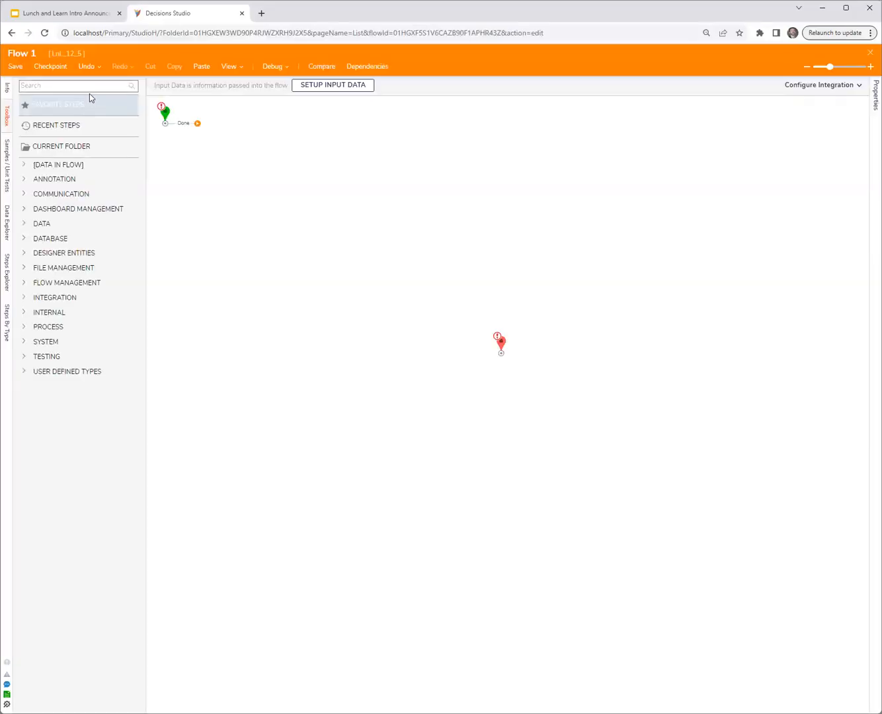
pyautogui.click(85, 86)
pyautogui.write('clear')
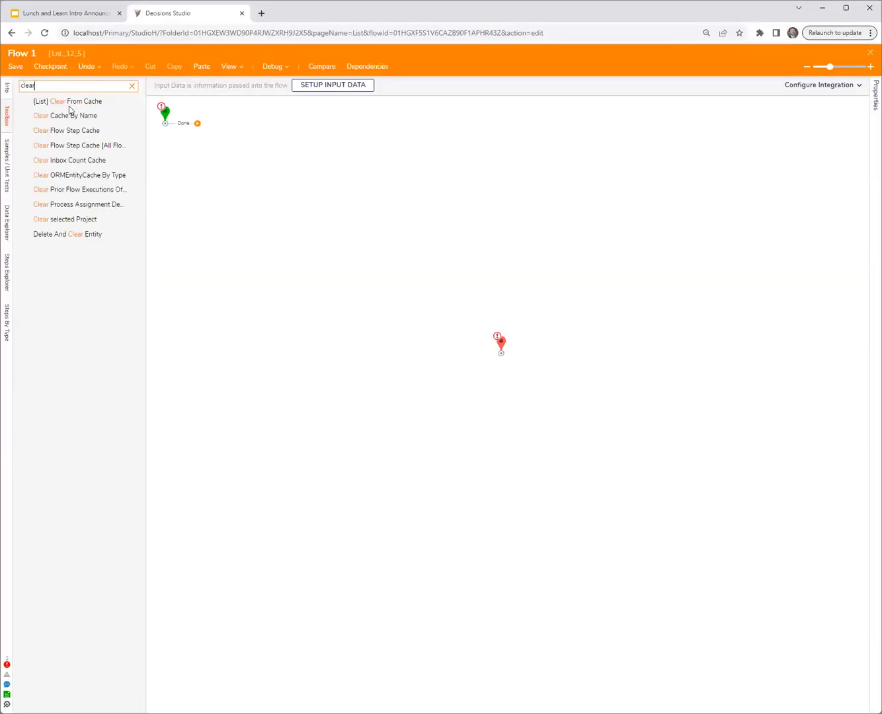
pyautogui.click(70, 115)
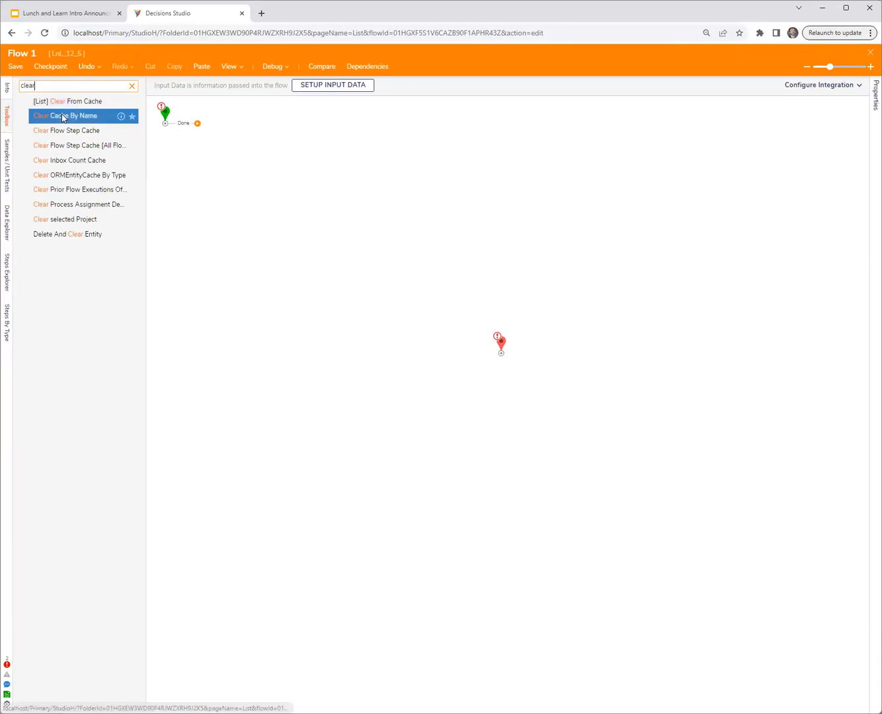
pyautogui.click(319, 180)
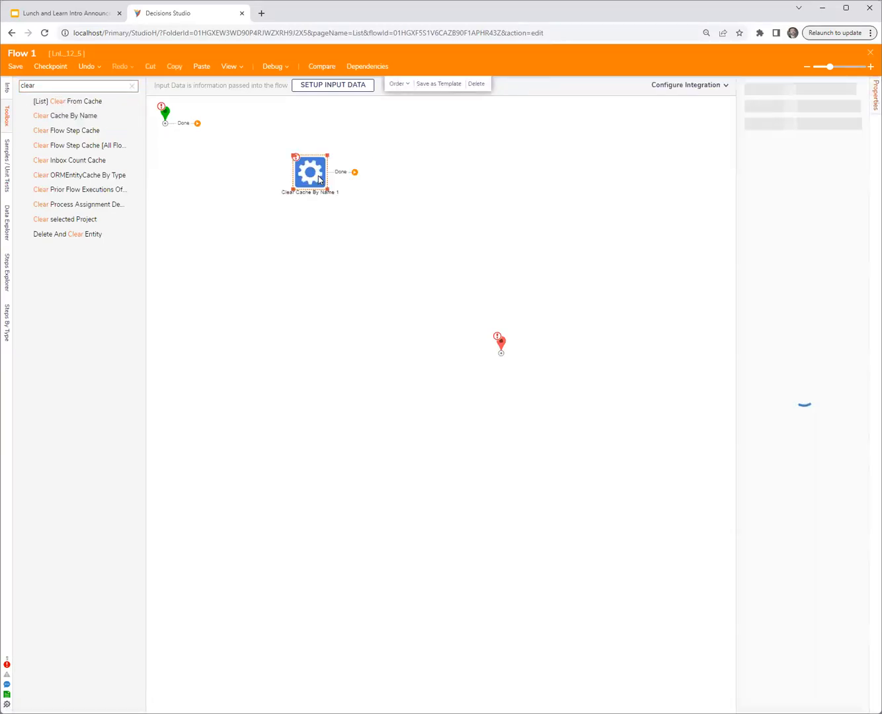
pyautogui.click(320, 262)
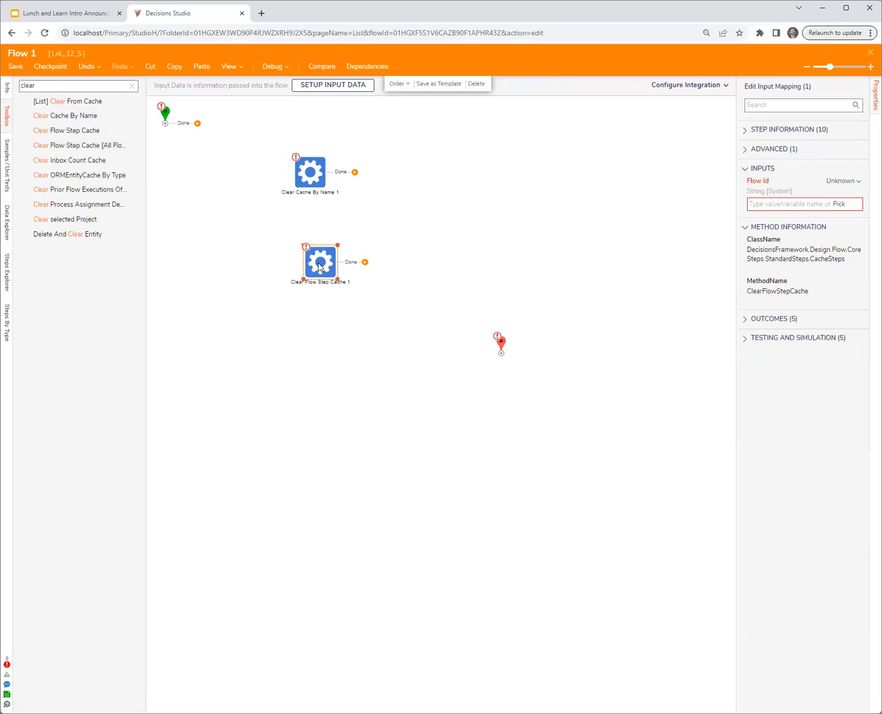
pyautogui.moveTo(319, 267); pyautogui.dragTo(326, 255)
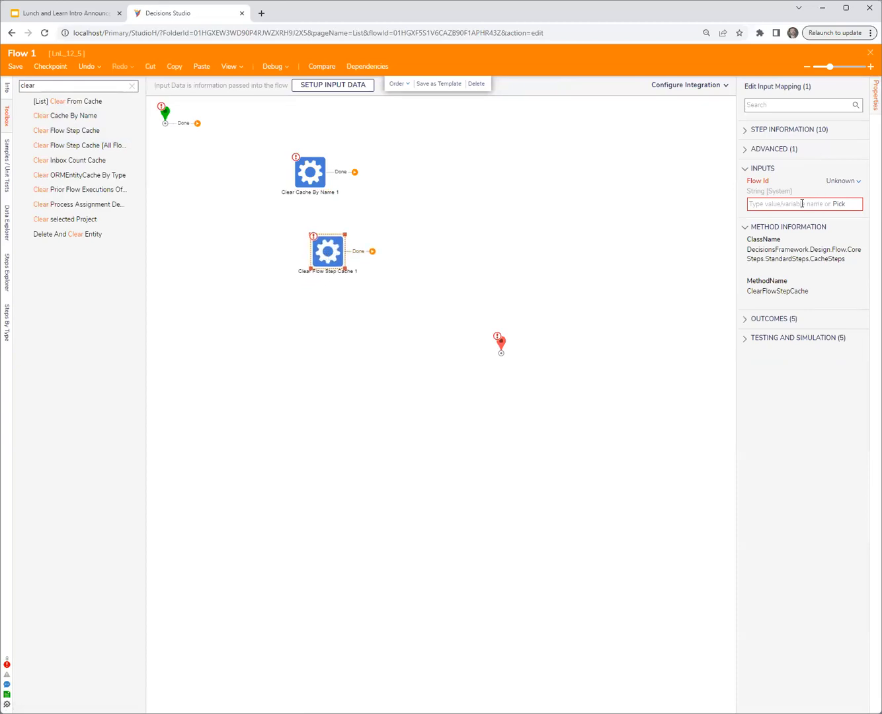
# - Review the input settings of the two cache steps and delete the Clear Cache By Name step
pyautogui.moveTo(736, 214); pyautogui.dragTo(668, 215)
pyautogui.click(316, 173)
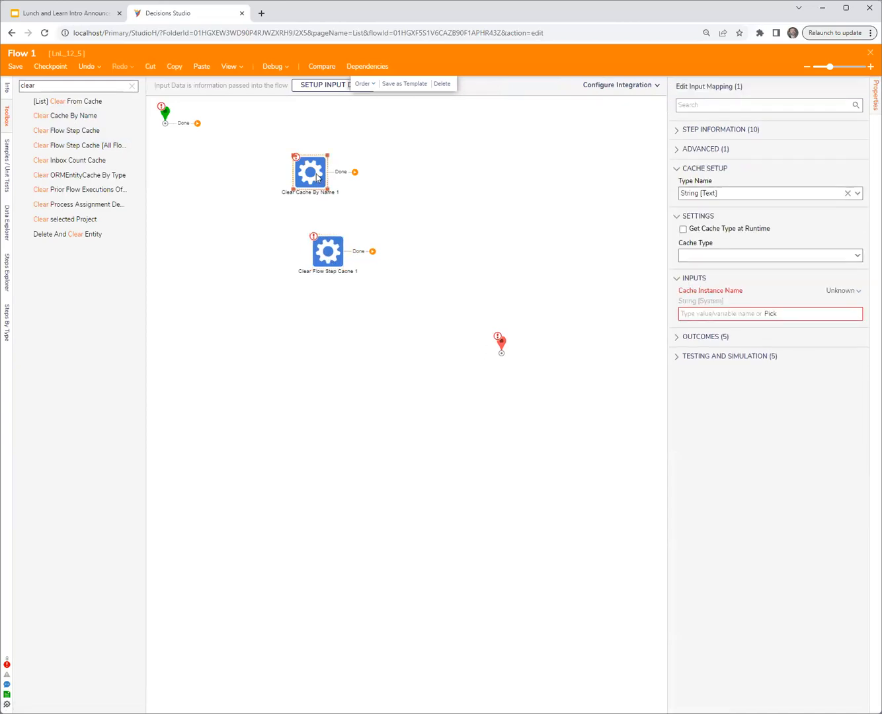
pyautogui.press('Delete')
# - Move the Clear Flow Step Cache step and the end step closer to the start, and close Flow 1 without saving
pyautogui.moveTo(333, 259); pyautogui.dragTo(278, 171)
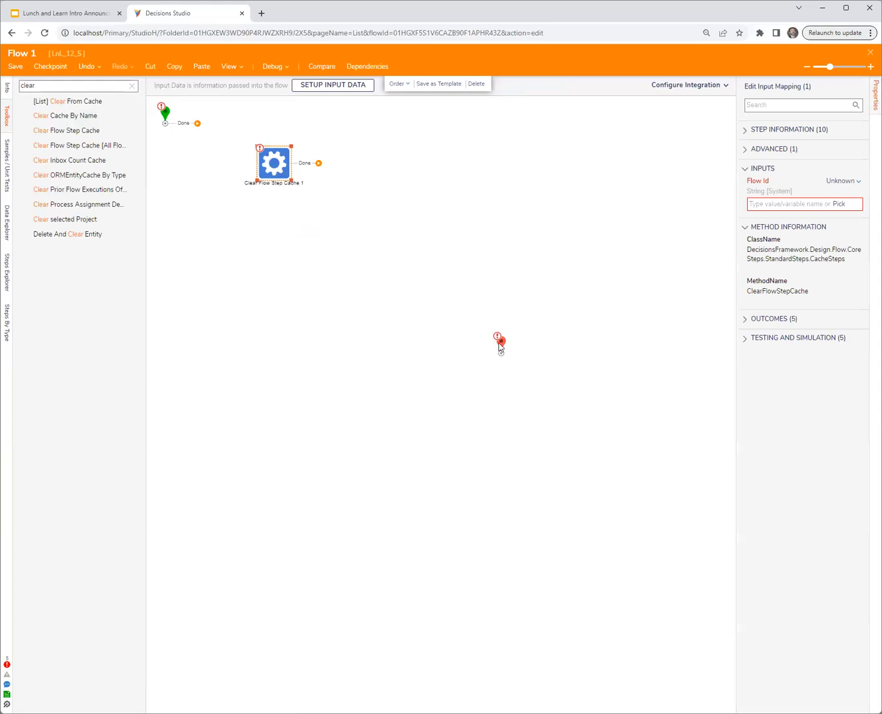
pyautogui.moveTo(491, 336); pyautogui.dragTo(416, 257)
pyautogui.click(262, 156)
pyautogui.moveTo(732, 191); pyautogui.dragTo(658, 212)
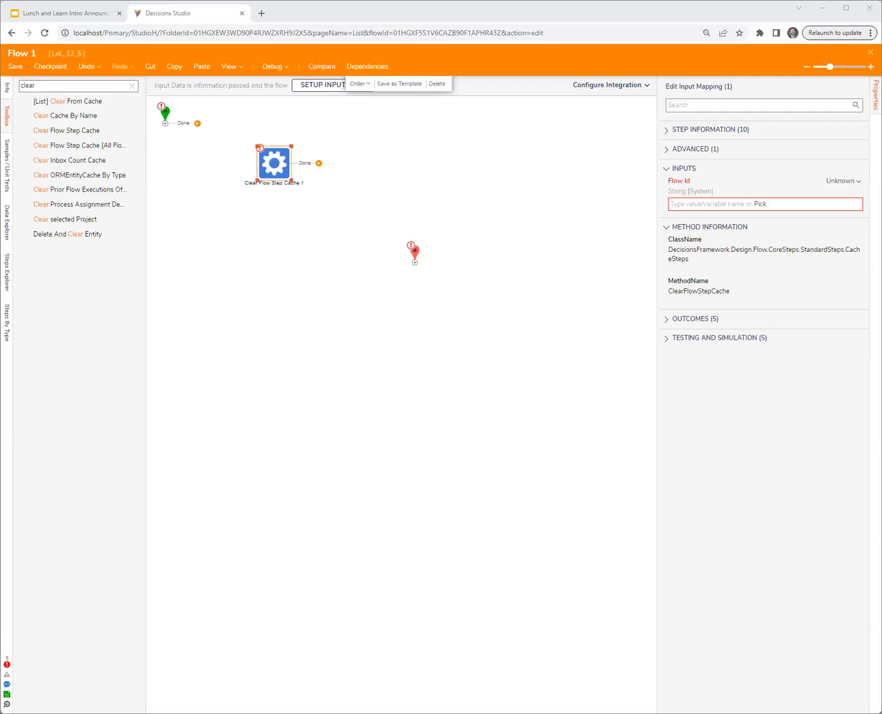
pyautogui.click(330, 438)
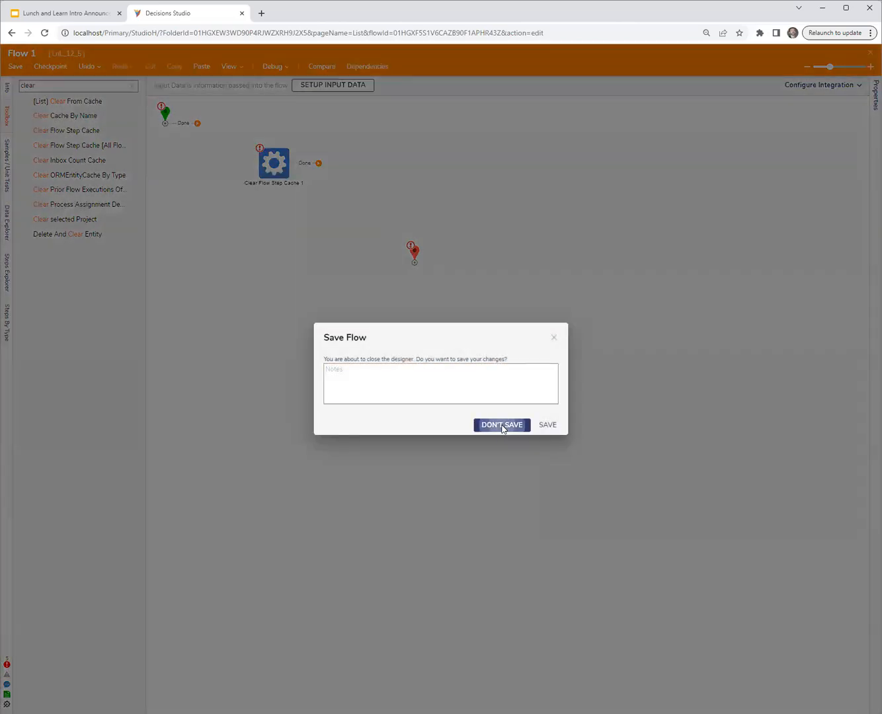
pyautogui.click(502, 426)
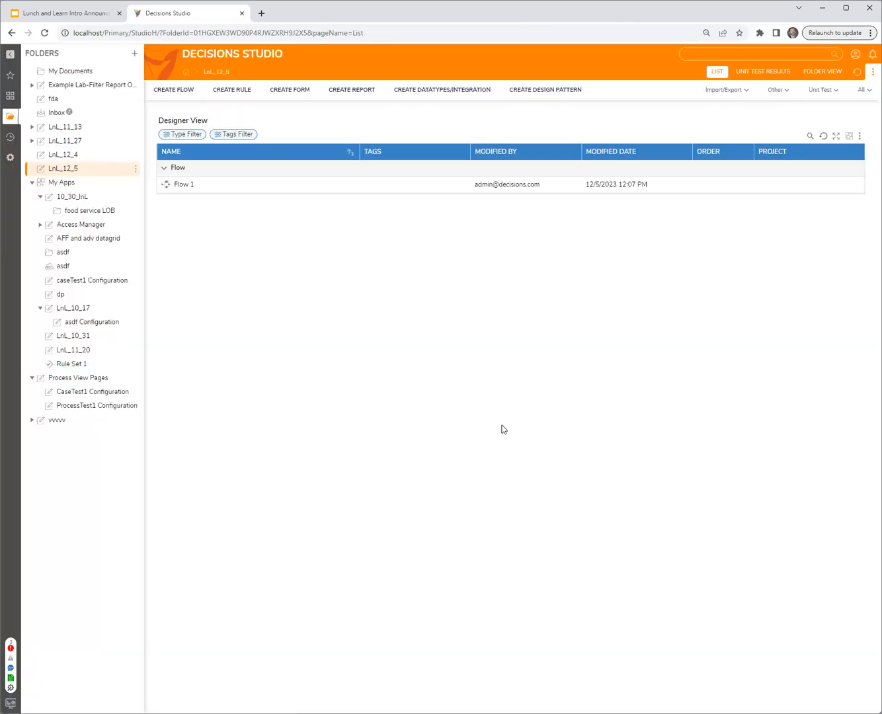
# - Create another standard Flow with the default name in the LnL_12_5 folder
pyautogui.click(174, 90)
pyautogui.click(401, 301)
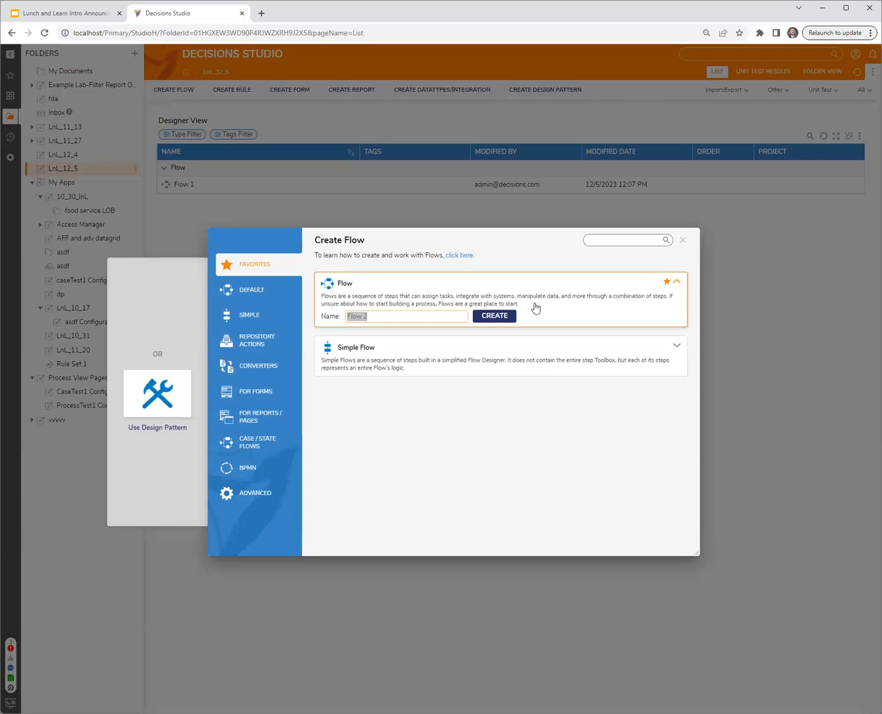
pyautogui.click(506, 318)
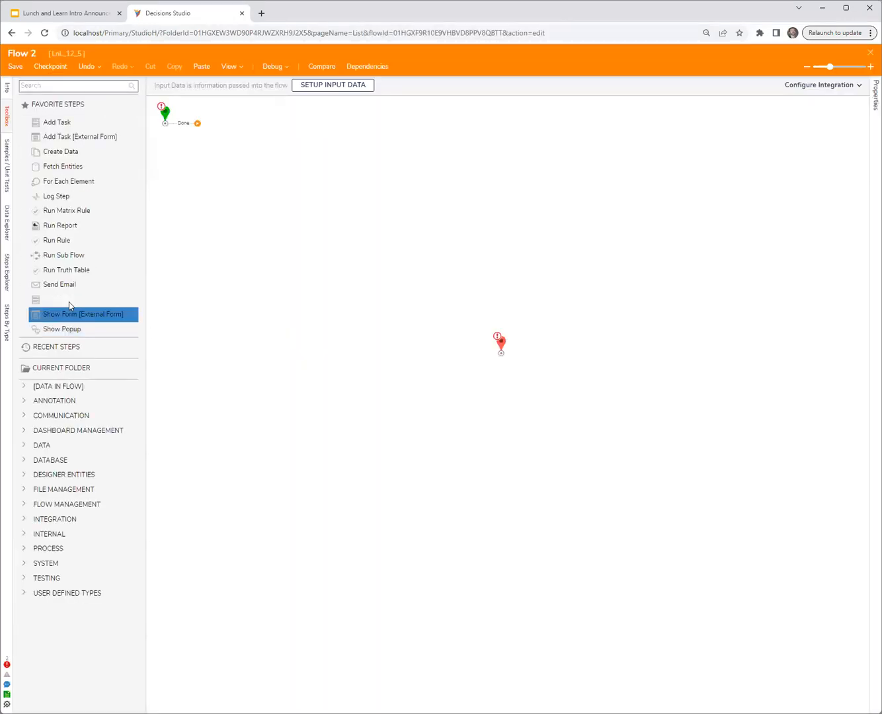
# - Add a Show Form step connected to the flow's start and create a new standard Form for it
pyautogui.moveTo(70, 304); pyautogui.dragTo(284, 185)
pyautogui.click(815, 89)
pyautogui.click(354, 378)
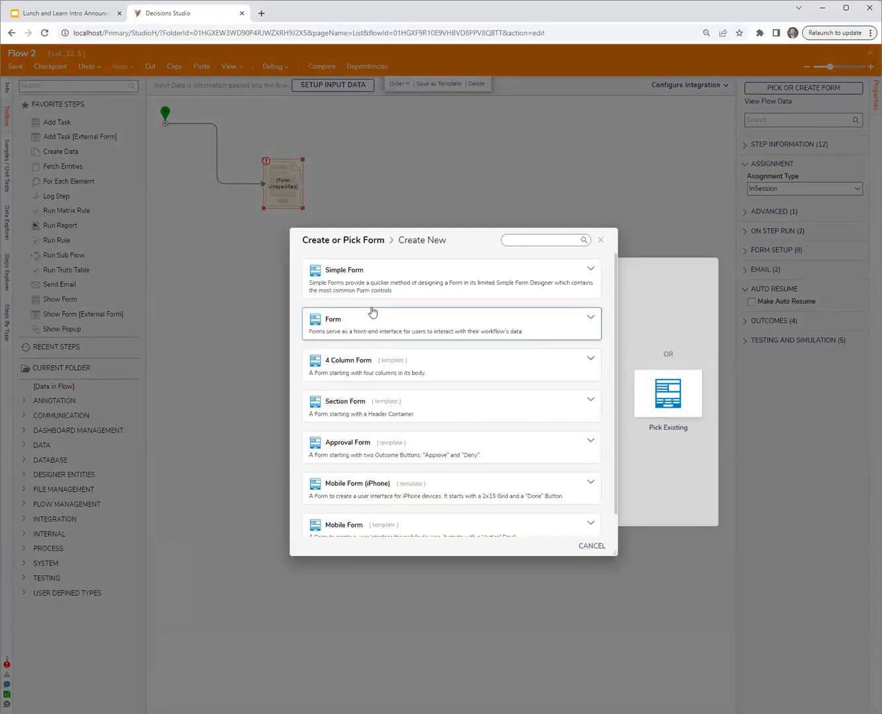
pyautogui.click(375, 324)
pyautogui.click(482, 344)
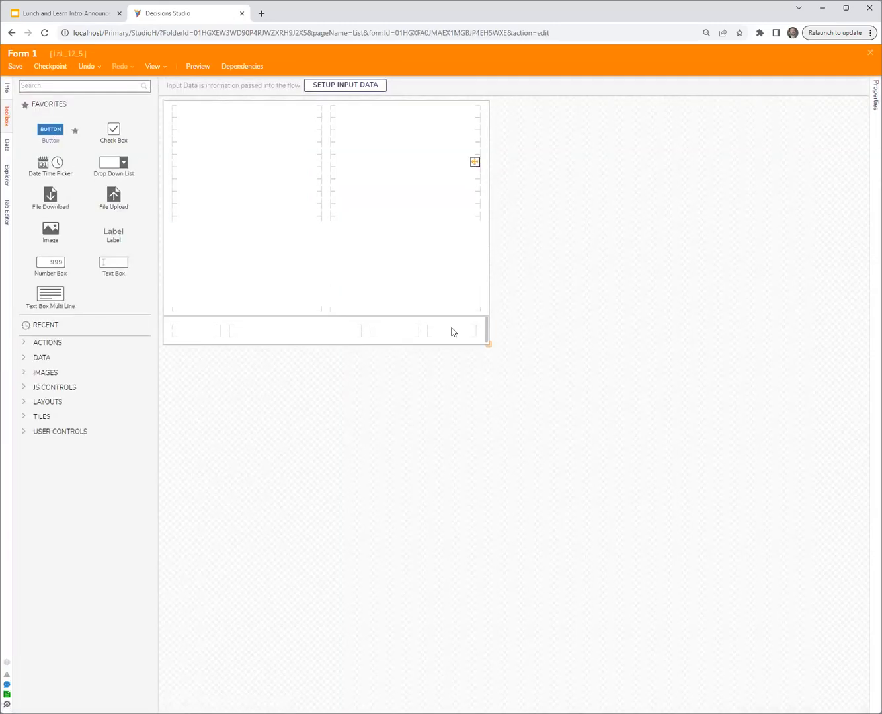
# - Place a Button in the last cell of the form's bottom row
pyautogui.click(452, 331)
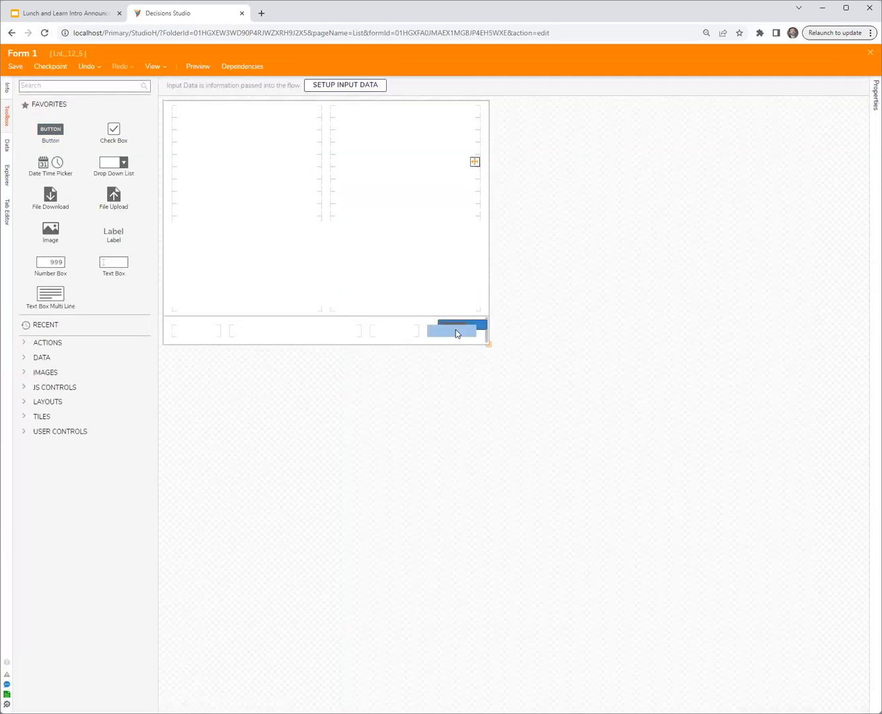
pyautogui.click(572, 269)
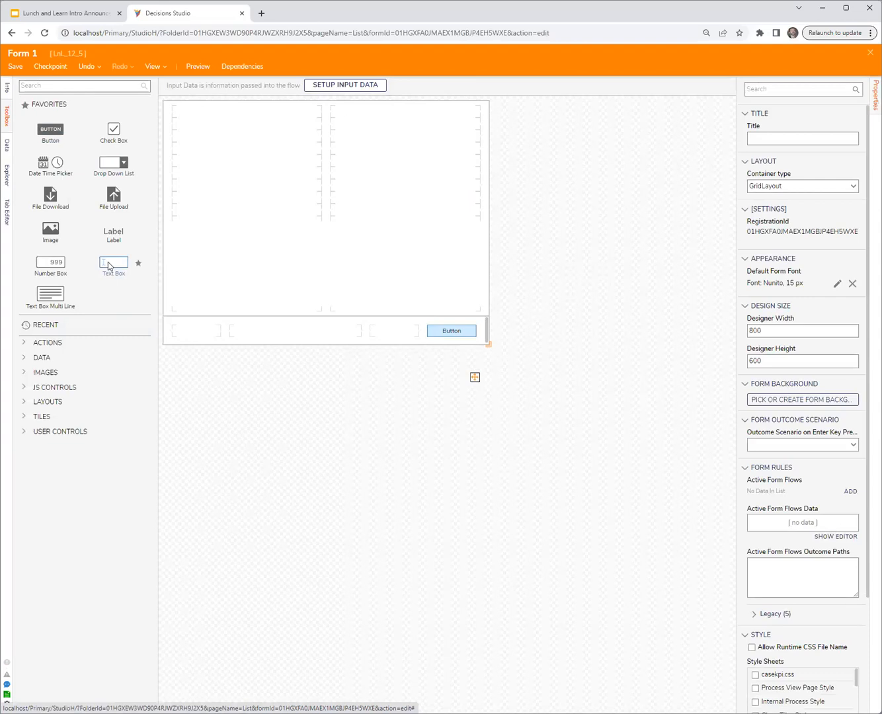
# - Place a Number Box in the form's second column, in the last short row, and set its data name to CountofAccts
pyautogui.moveTo(111, 265); pyautogui.dragTo(411, 231)
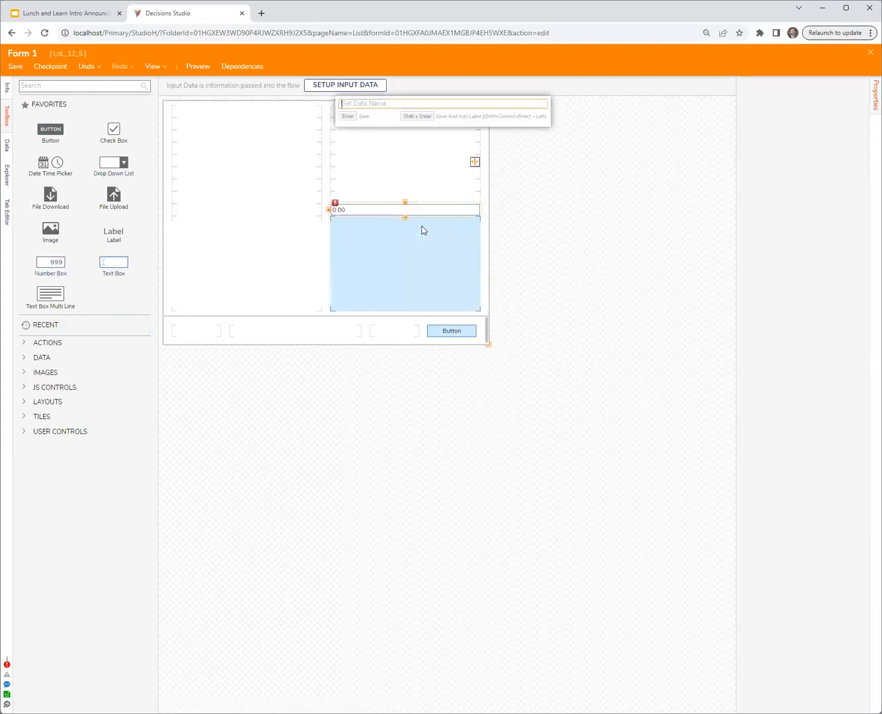
pyautogui.click(788, 168)
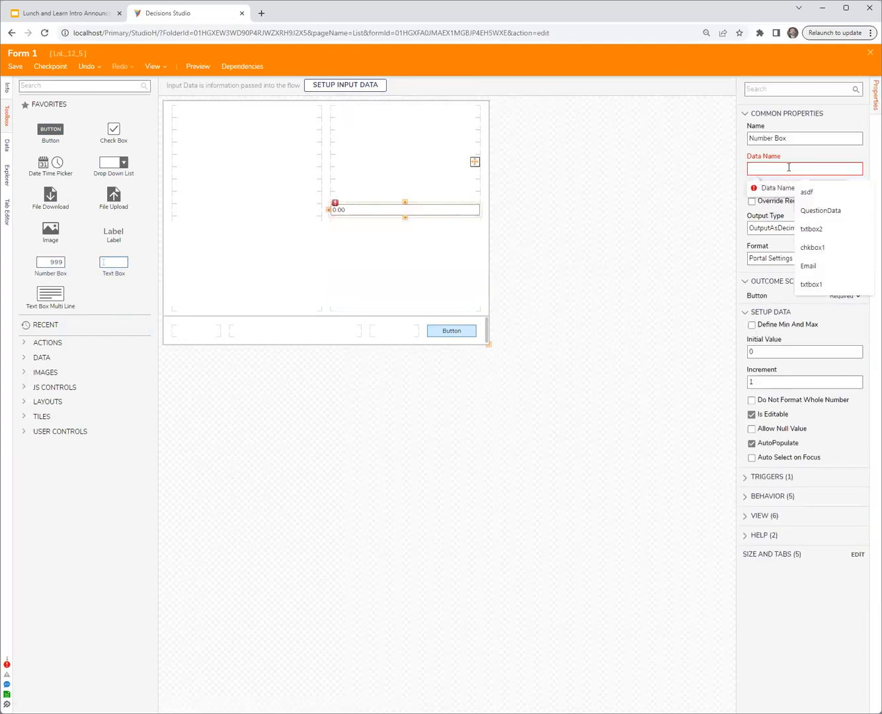
pyautogui.write('CountofAccts')
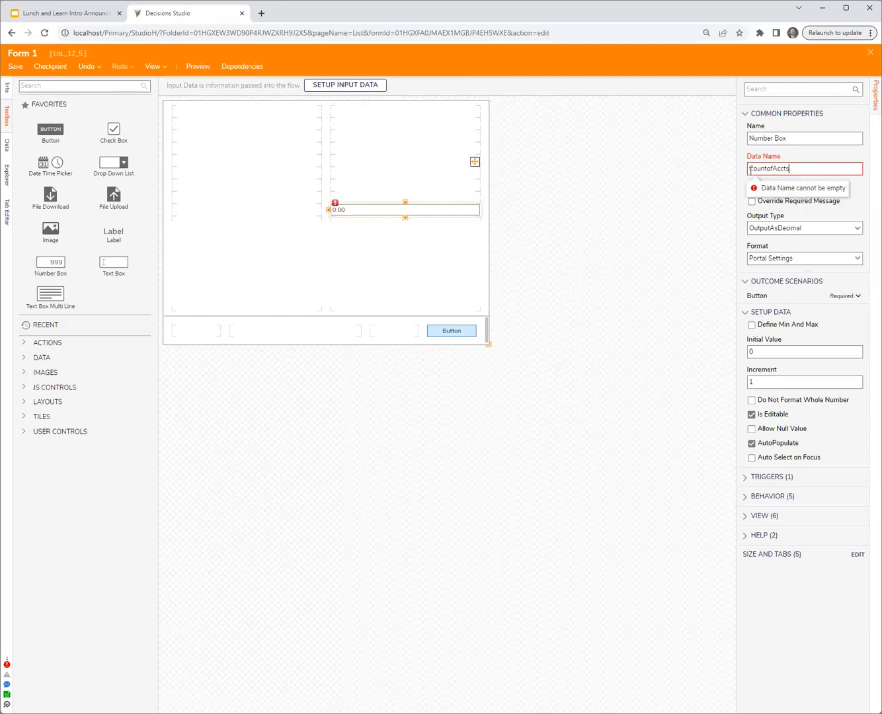
pyautogui.click(595, 294)
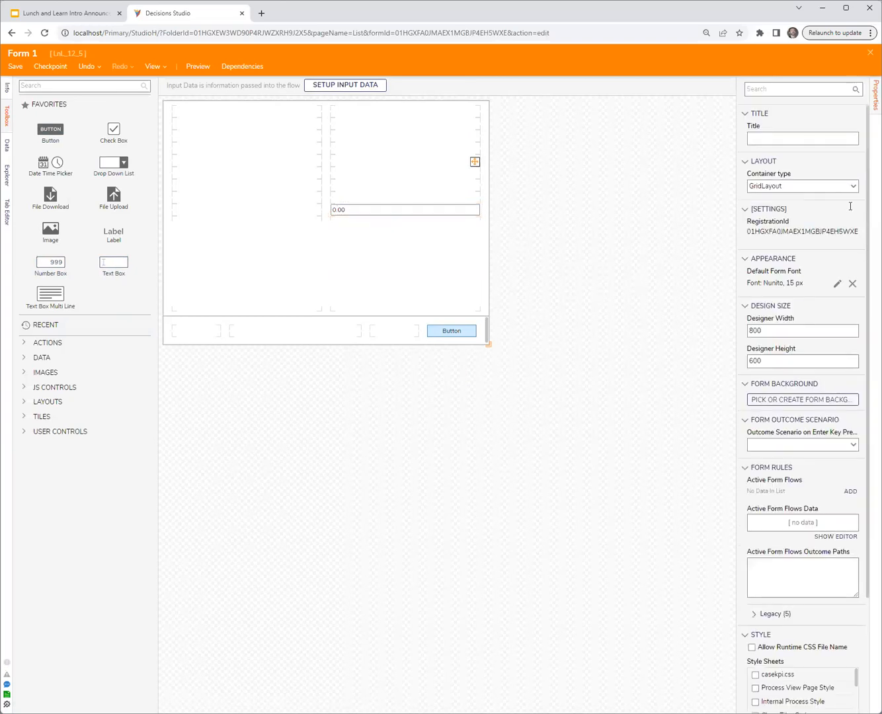
# - Add an active form flow named asdf and connect a Fetch Entities step to the start of its rule flow
pyautogui.click(850, 493)
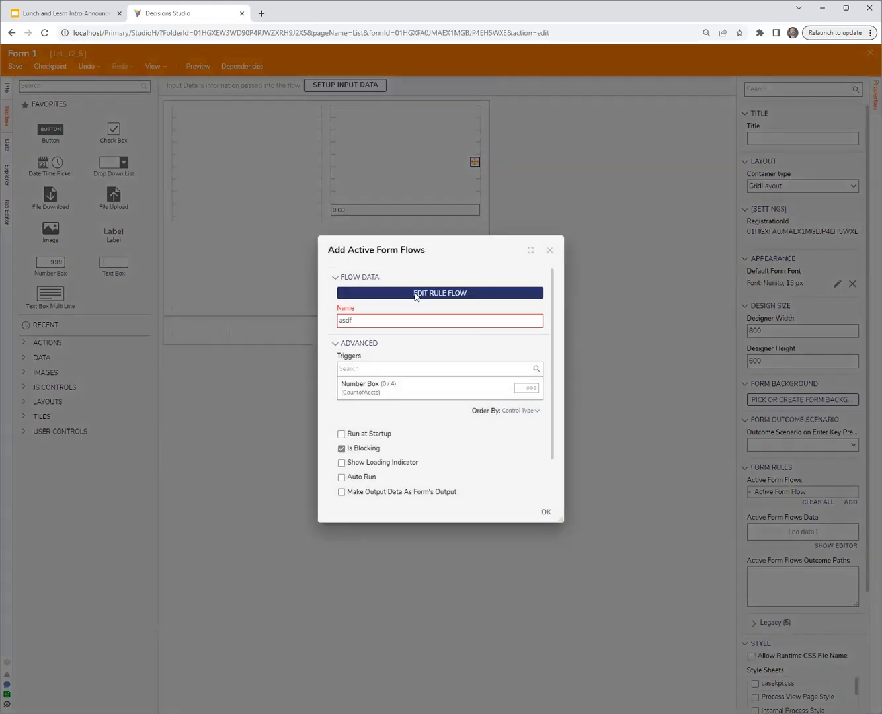
pyautogui.click(415, 293)
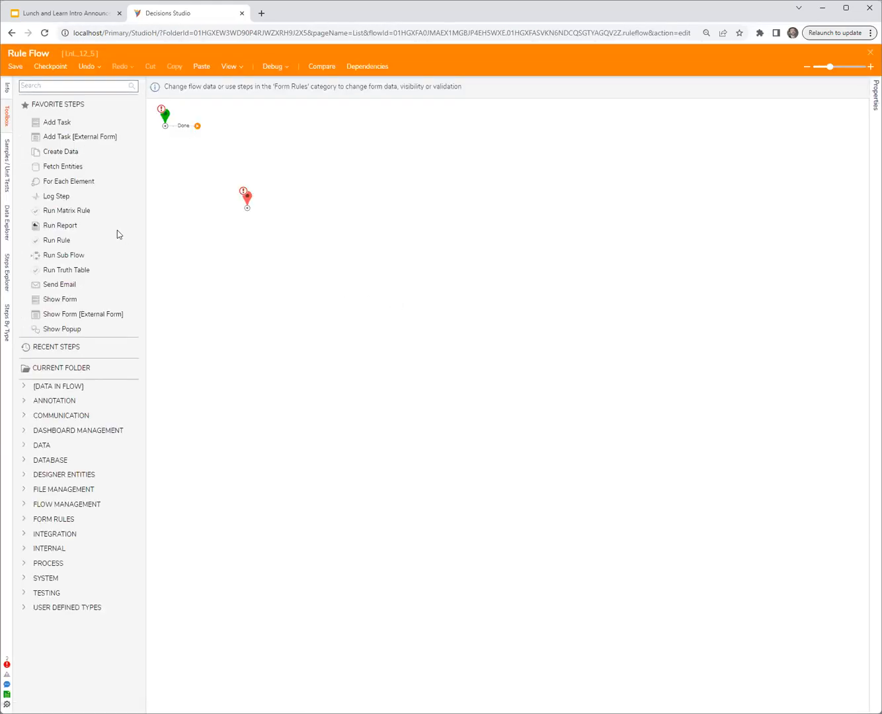
pyautogui.moveTo(62, 166)
pyautogui.mouseDown()
pyautogui.moveTo(246, 197)
pyautogui.moveTo(247, 209)
pyautogui.moveTo(354, 217)
pyautogui.mouseUp()
pyautogui.moveTo(197, 125); pyautogui.dragTo(210, 177)
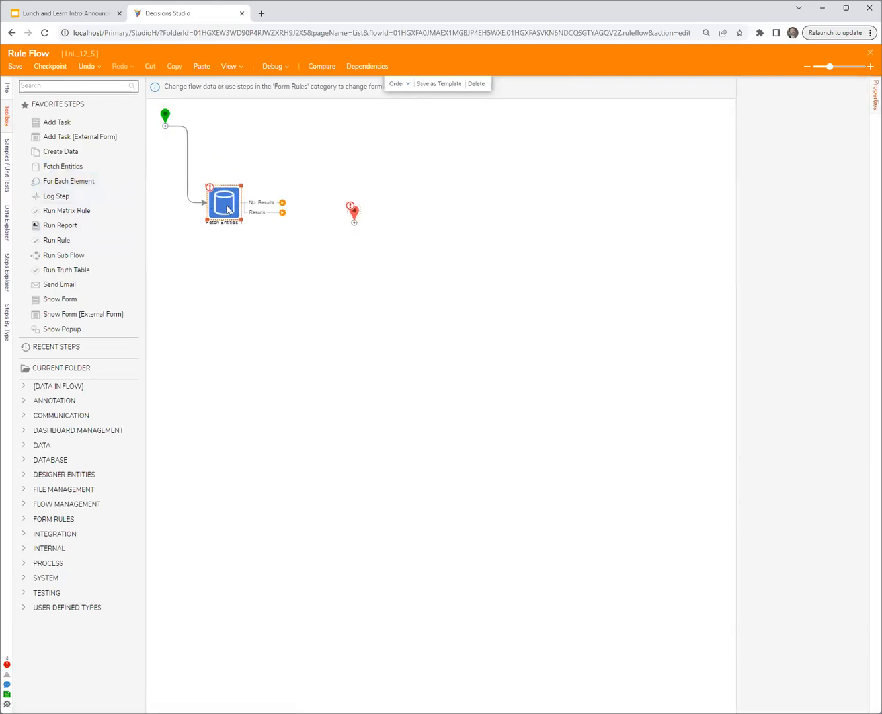
pyautogui.moveTo(352, 215); pyautogui.dragTo(416, 213)
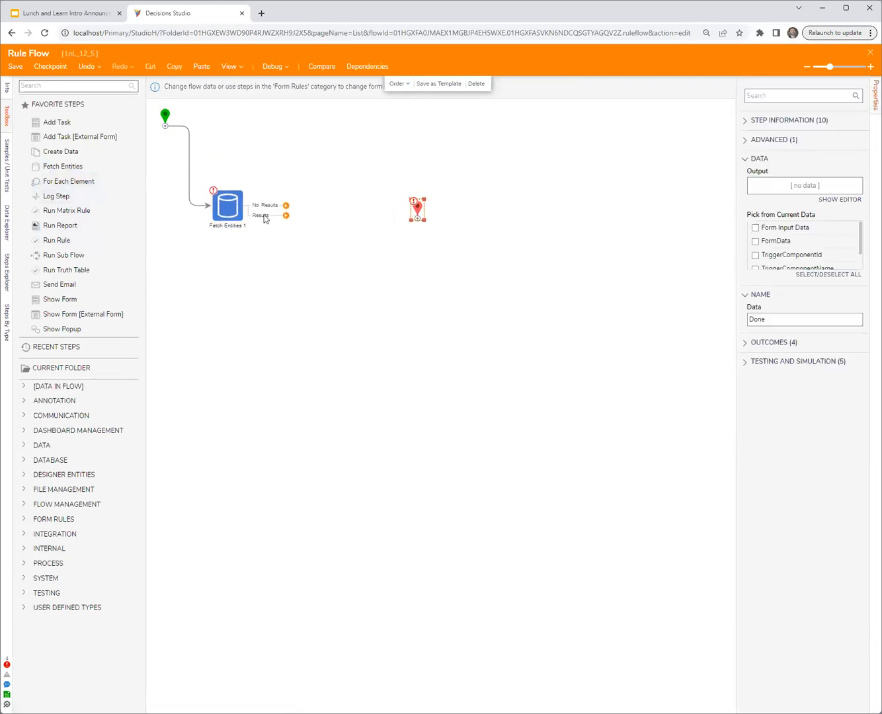
# - Set the Fetch Entities step's type name to Account
pyautogui.click(229, 214)
pyautogui.click(779, 204)
pyautogui.write('account')
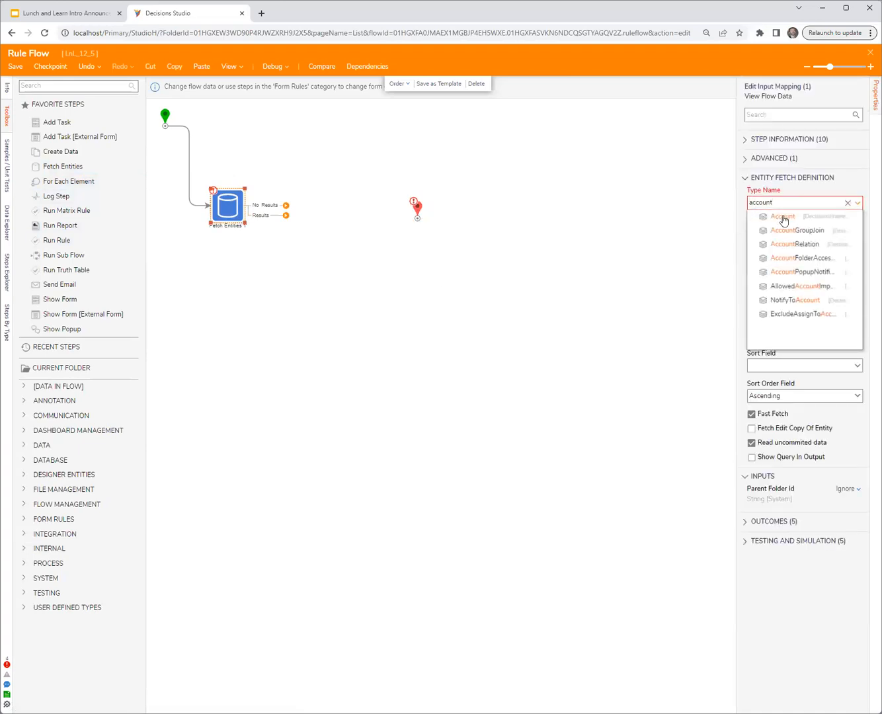
pyautogui.click(784, 218)
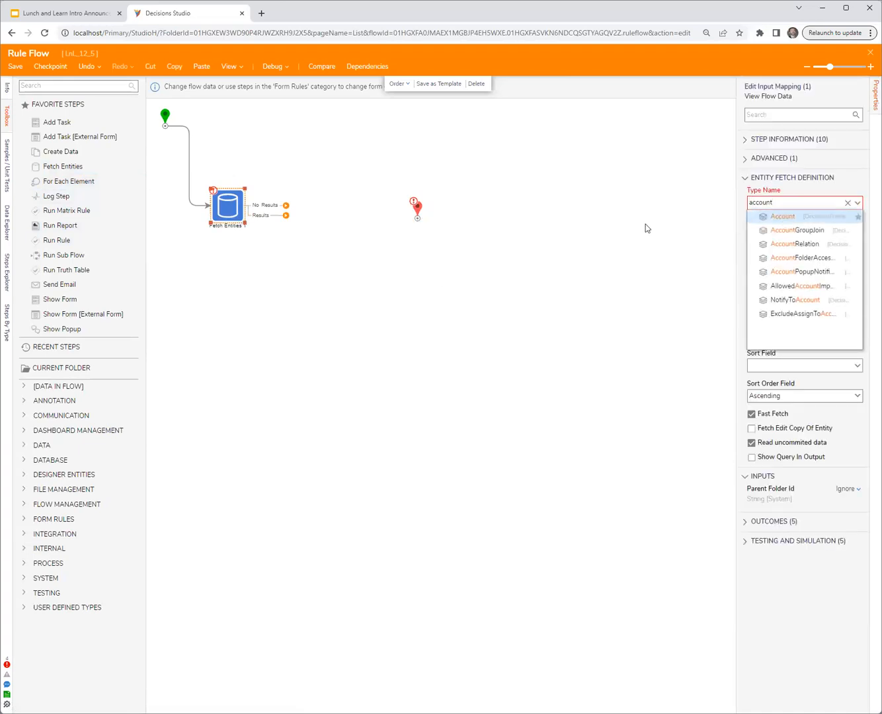
# - Add a Rule Collection Filter step on the Results path of Fetch Entities and move the end step further away
pyautogui.click(85, 87)
pyautogui.write('collection')
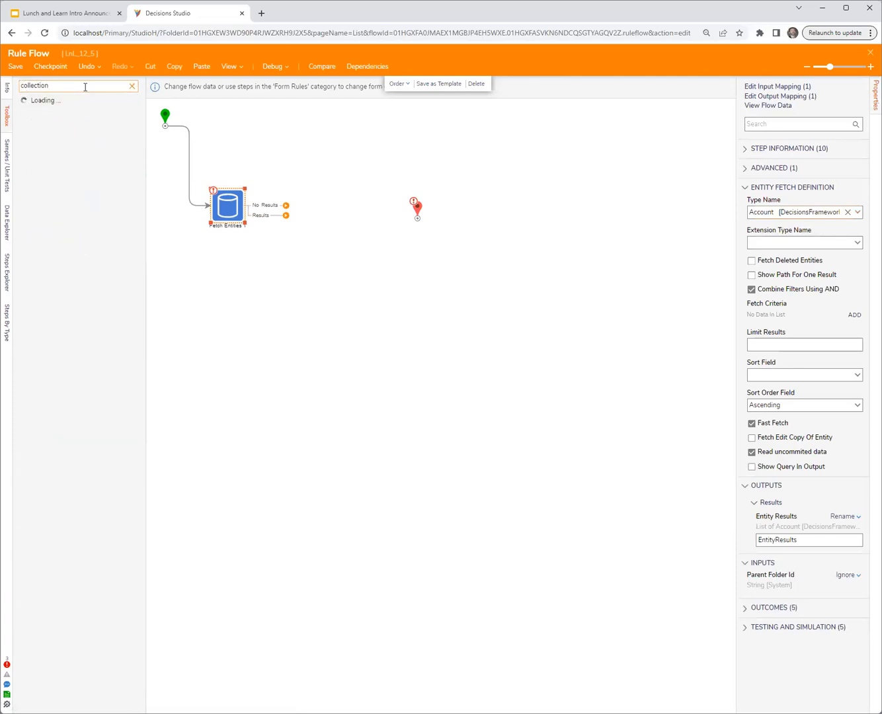
pyautogui.moveTo(70, 278); pyautogui.dragTo(336, 219)
pyautogui.moveTo(417, 208); pyautogui.dragTo(475, 212)
# - Add a Set Control Value step from the form rules and connect the collection filter's Done path to it
pyautogui.click(132, 86)
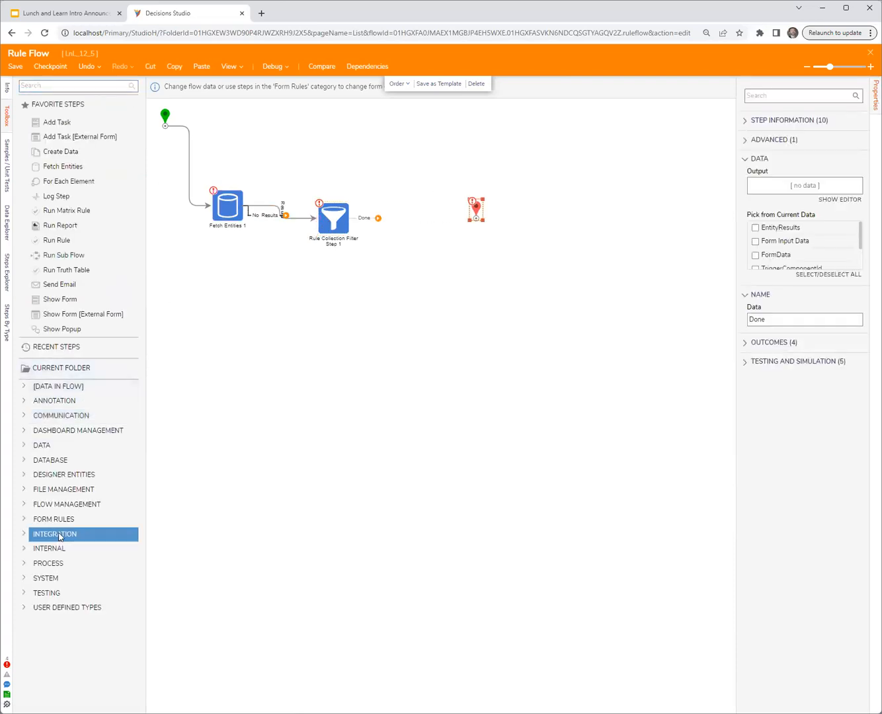
pyautogui.click(28, 521)
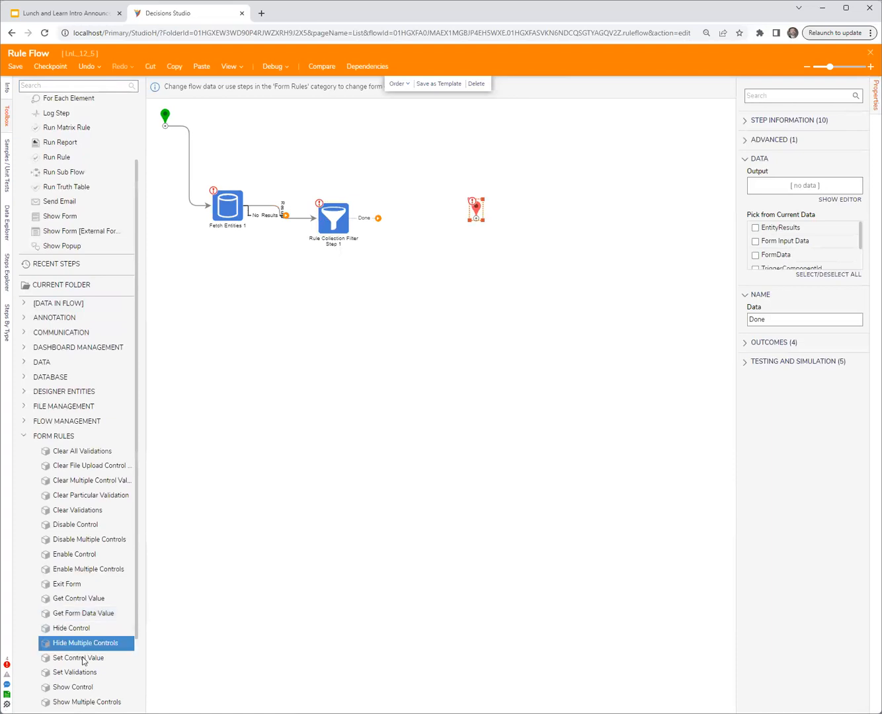
pyautogui.moveTo(74, 658); pyautogui.dragTo(466, 270)
pyautogui.moveTo(377, 219); pyautogui.dragTo(463, 272)
pyautogui.moveTo(468, 271); pyautogui.dragTo(430, 253)
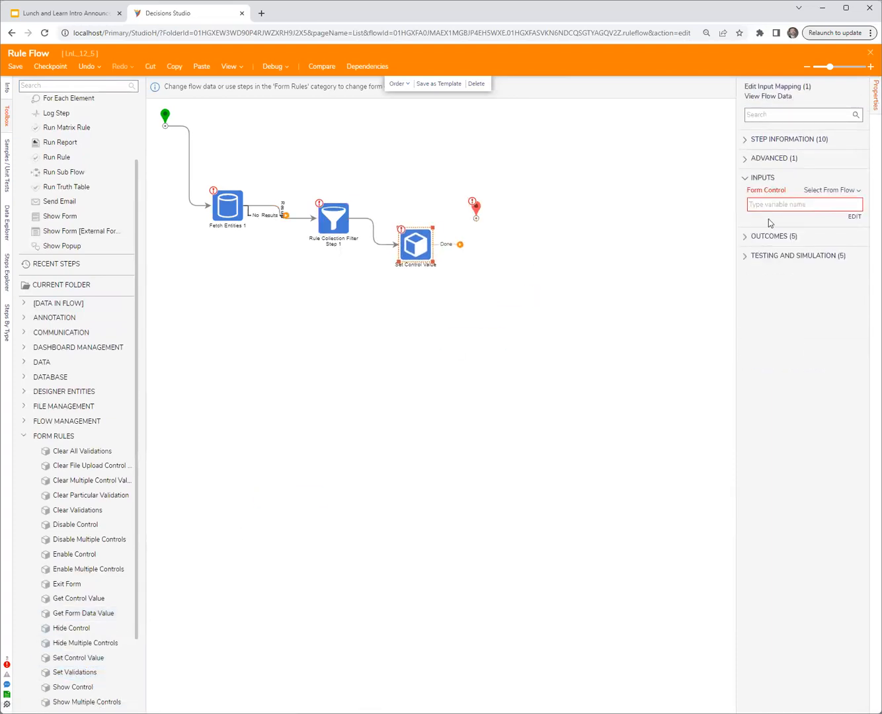
# - Map the Set Control Value step's Form Control input to FormData.NumberBox
pyautogui.click(855, 217)
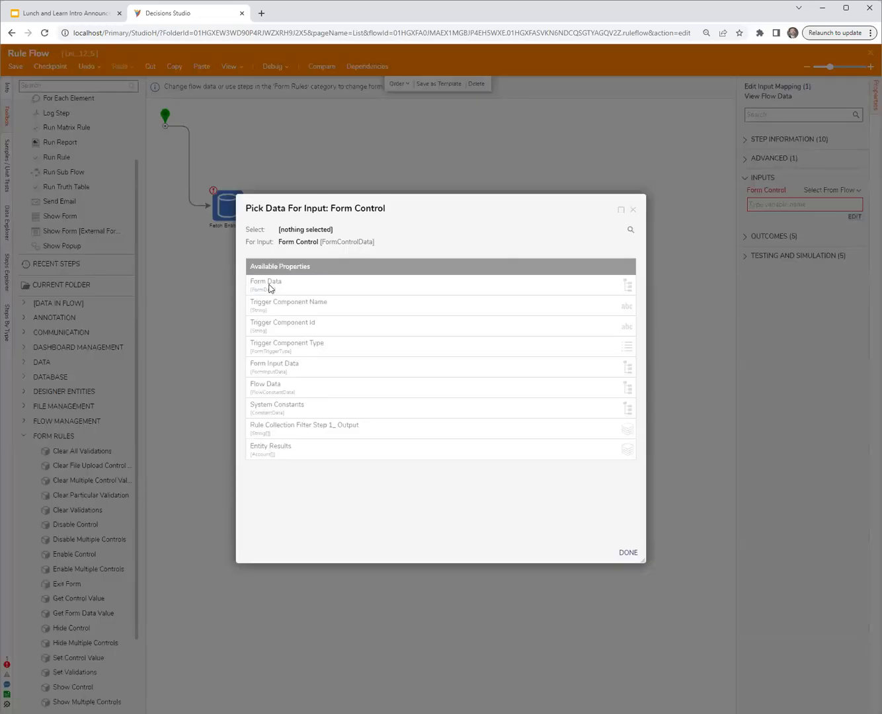
pyautogui.click(278, 285)
pyautogui.click(318, 395)
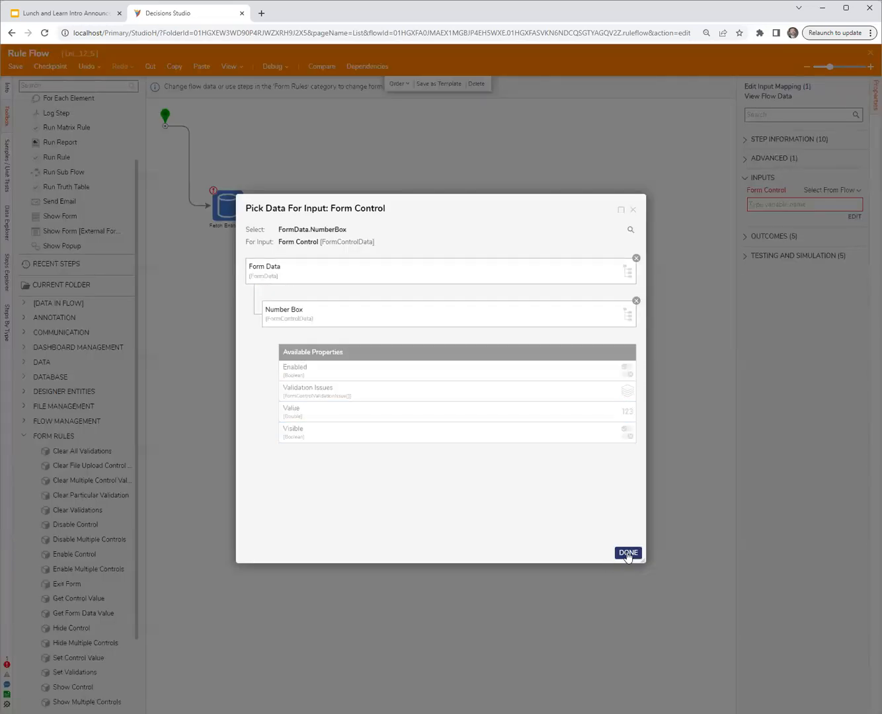
pyautogui.click(627, 552)
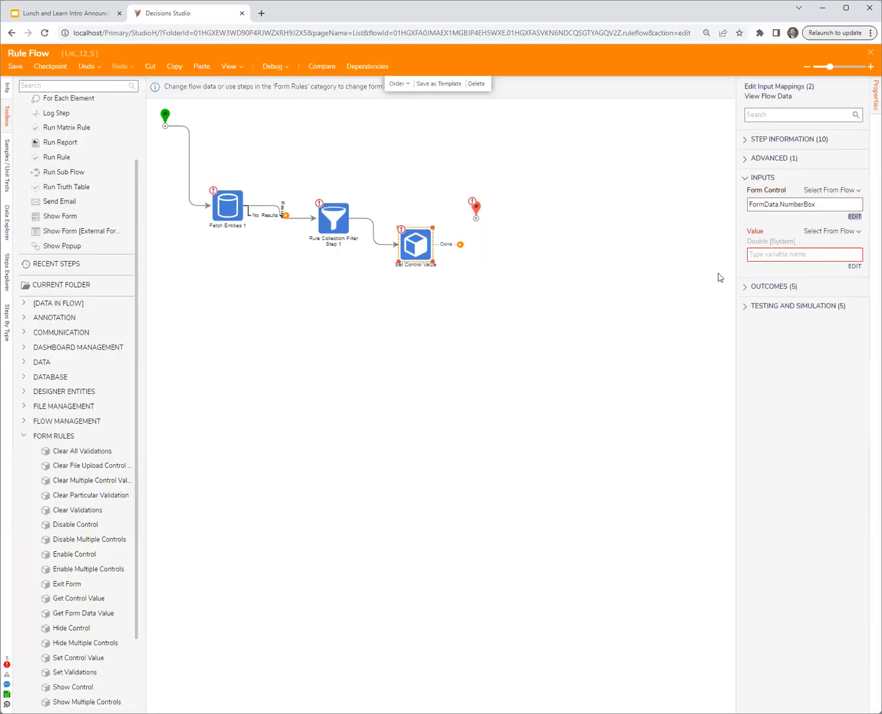
# - Map the Set Control Value step's Value input to RuleCollectionFilterStep1_Output.Count and connect the step to the end
pyautogui.click(855, 265)
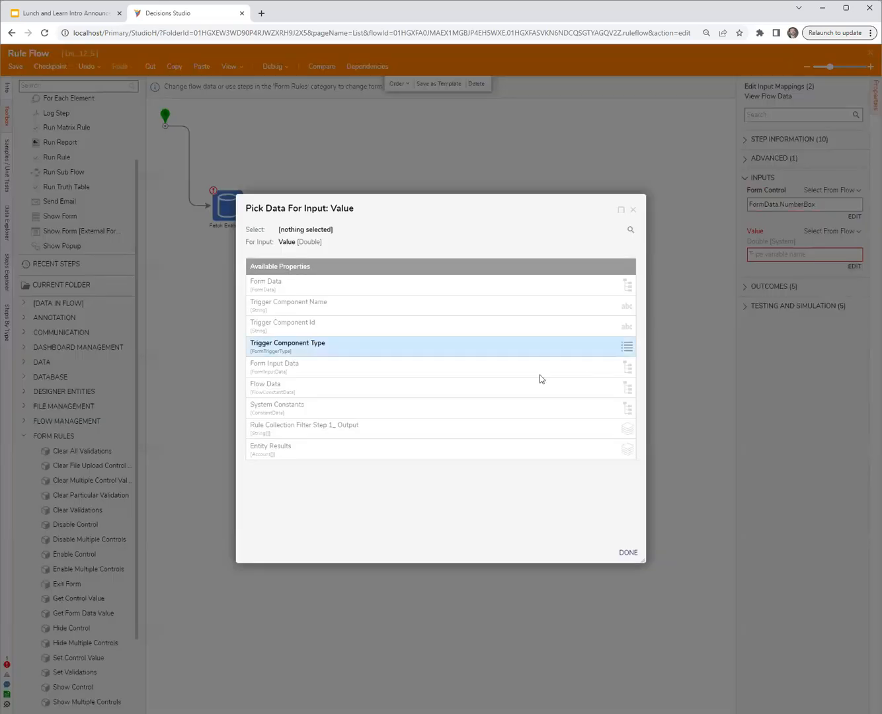
pyautogui.click(292, 431)
pyautogui.click(302, 357)
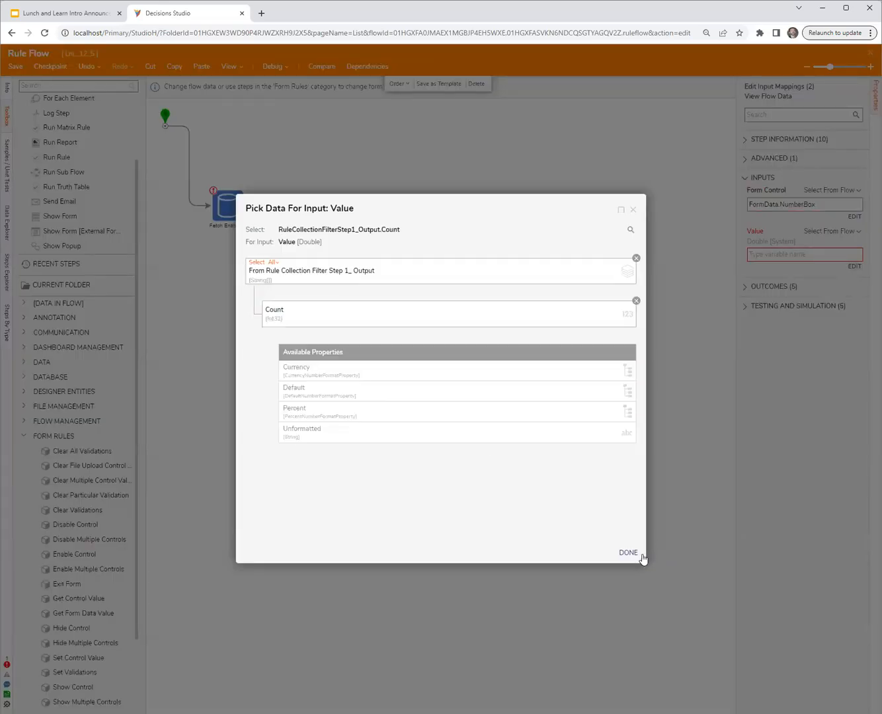
pyautogui.click(629, 553)
pyautogui.moveTo(460, 244); pyautogui.dragTo(476, 213)
# - Map the Rule Collection Filter step's Input Collection from the flow to EntityResults
pyautogui.click(334, 220)
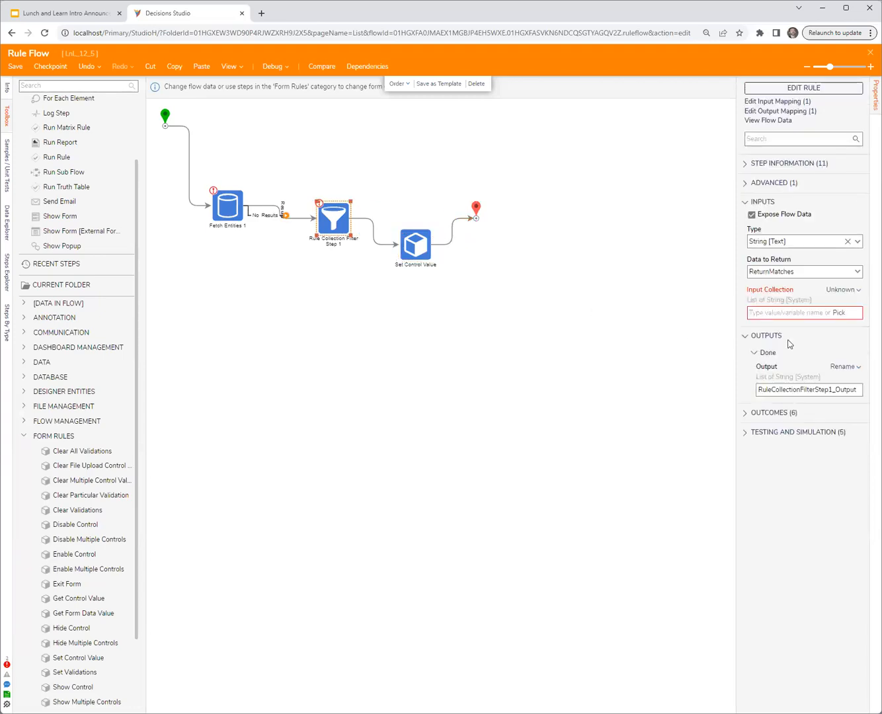
pyautogui.click(842, 290)
pyautogui.click(787, 259)
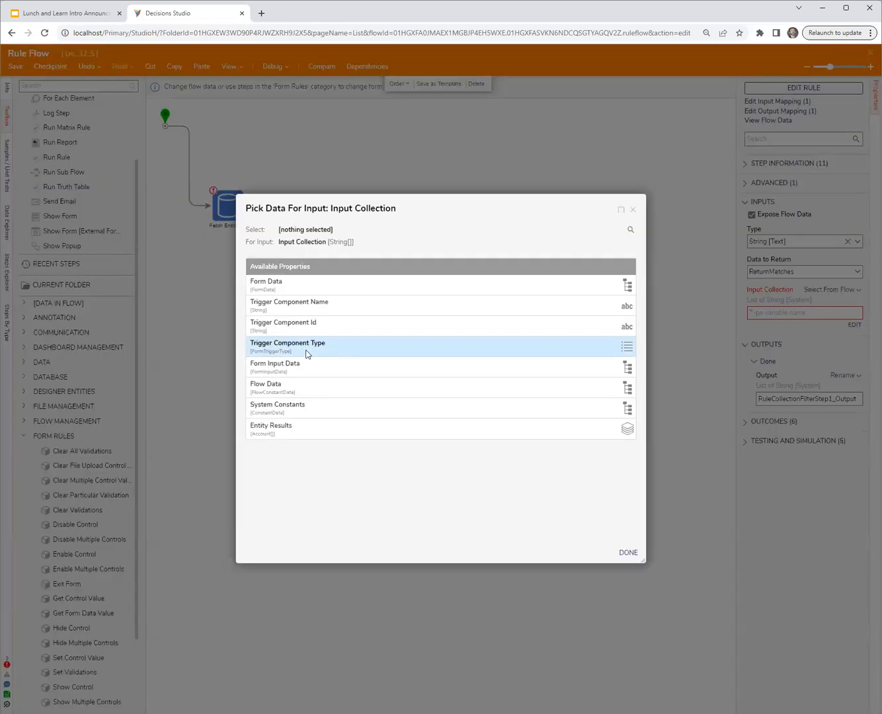
pyautogui.click(291, 432)
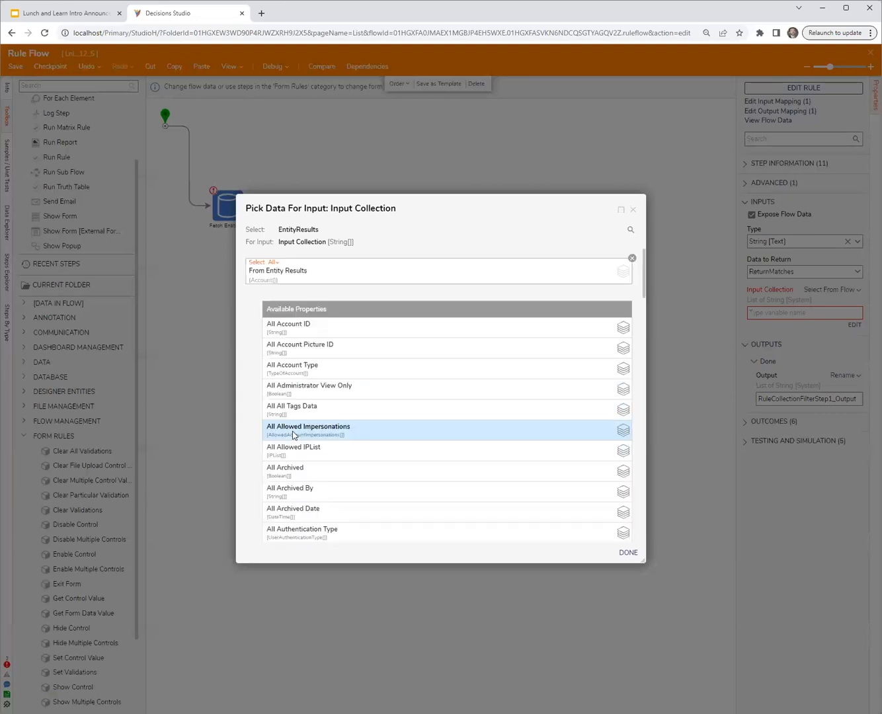
pyautogui.click(627, 553)
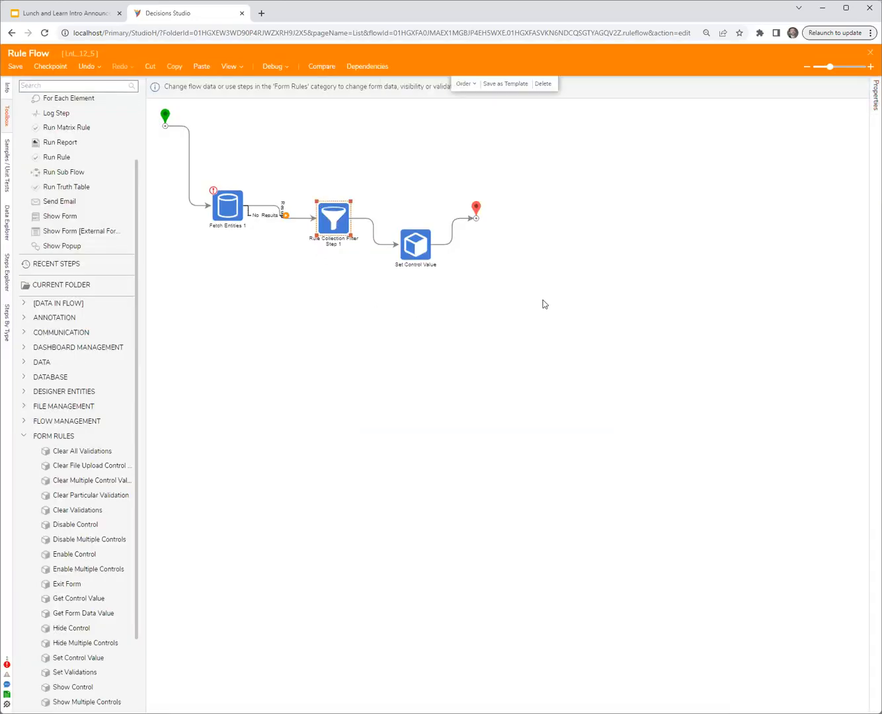
# - Try to add a condition on Entity.EmailAddress to the collection filter's rule without a verb, and save the rule on closing
pyautogui.click(802, 90)
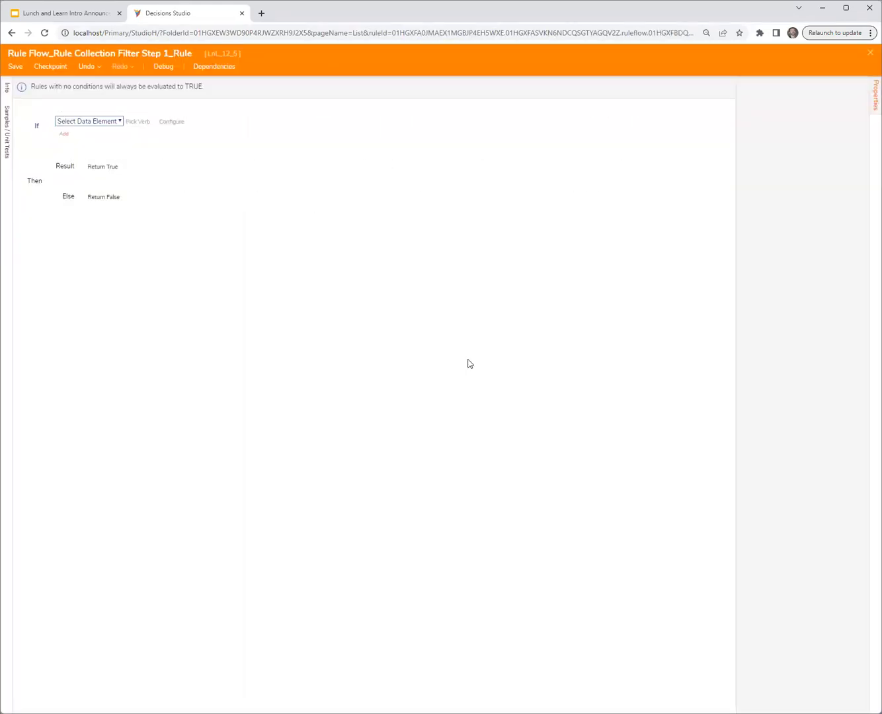
pyautogui.click(89, 123)
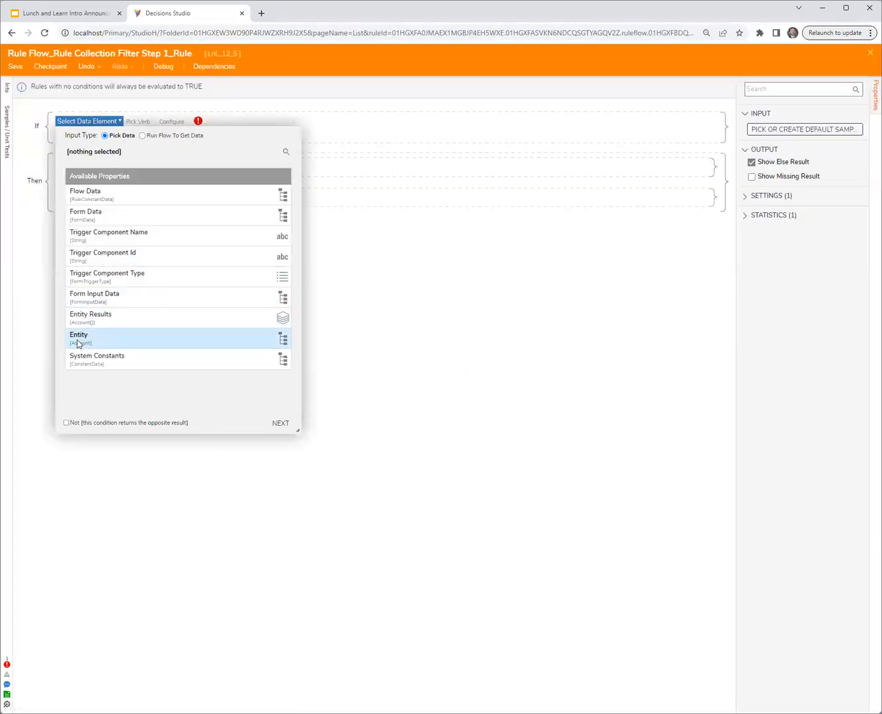
pyautogui.click(81, 342)
pyautogui.scroll(-8, 130, 380)
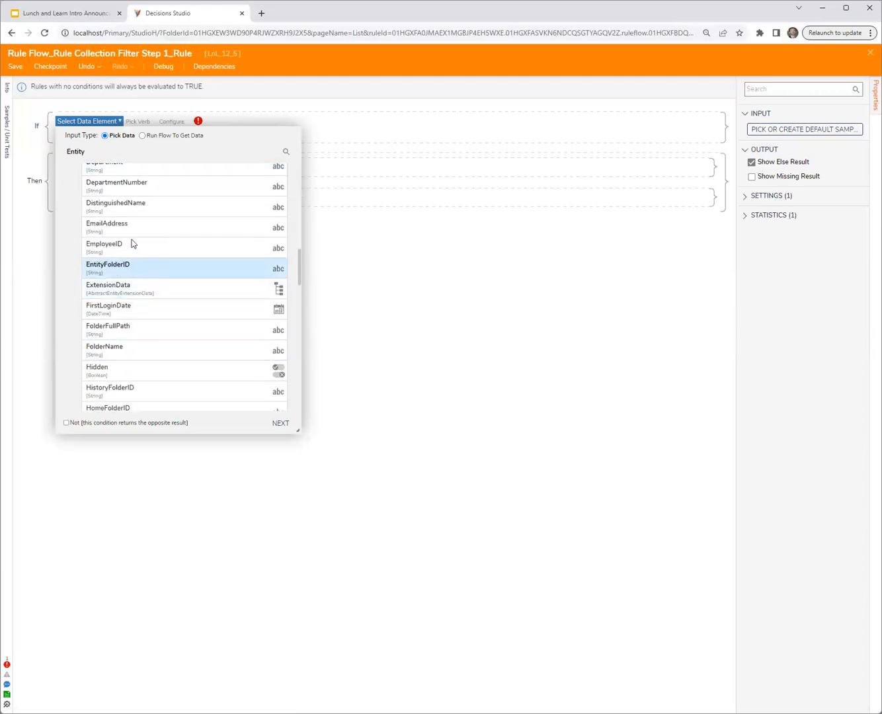
pyautogui.click(132, 232)
pyautogui.click(281, 423)
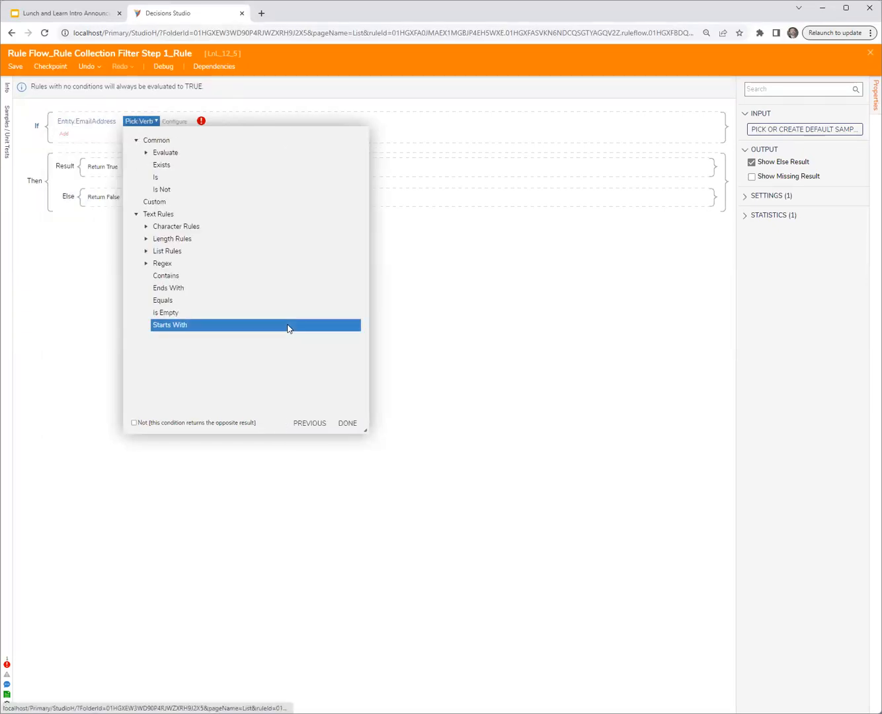
pyautogui.click(349, 423)
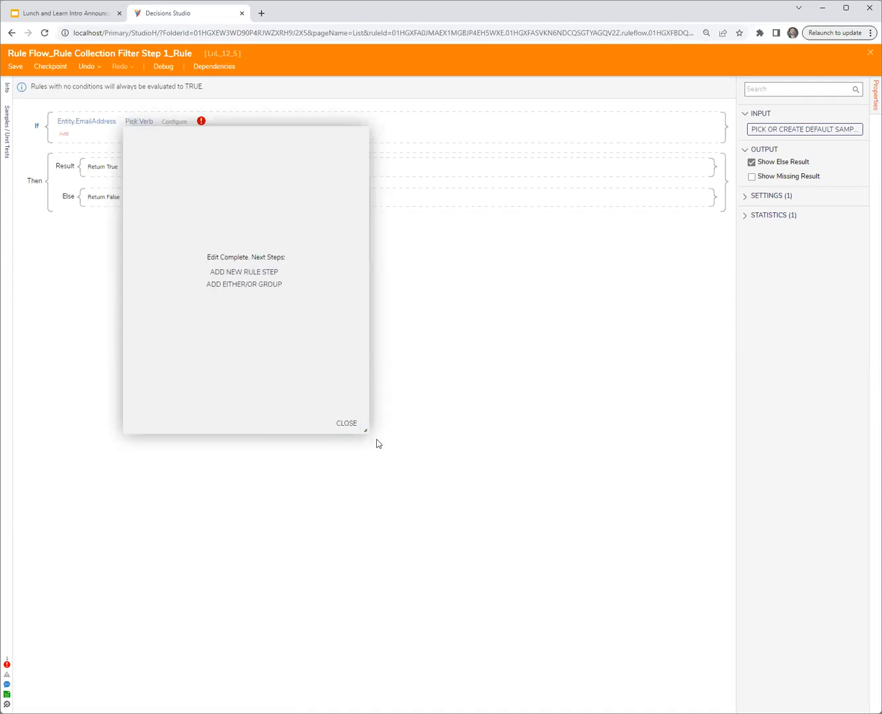
pyautogui.click(349, 423)
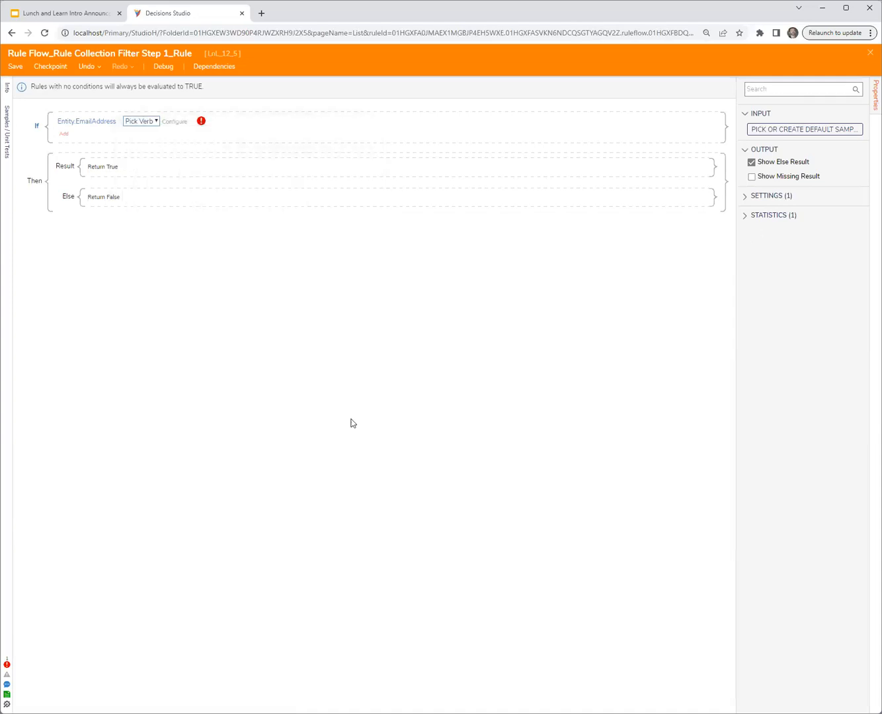
pyautogui.click(870, 52)
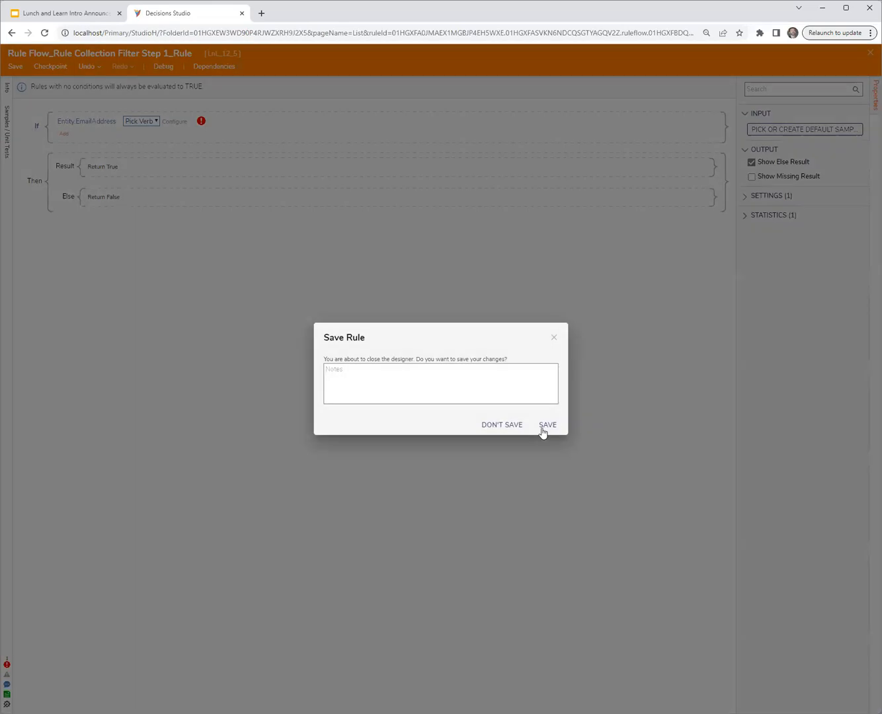
pyautogui.click(548, 425)
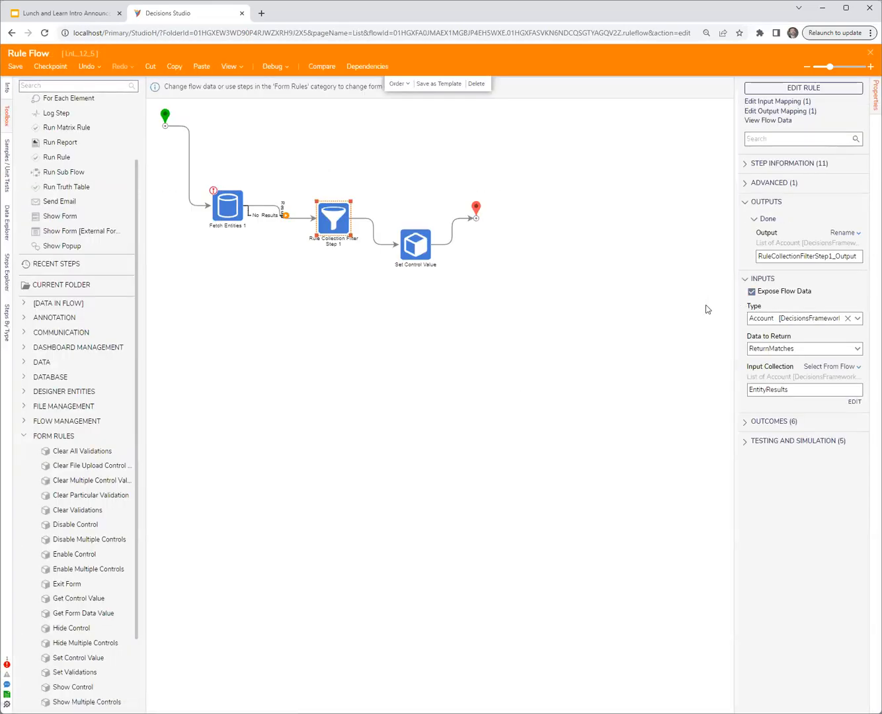
# - Widen the collection filter's properties and examine its full type name and input collection
pyautogui.moveTo(735, 306); pyautogui.dragTo(707, 305)
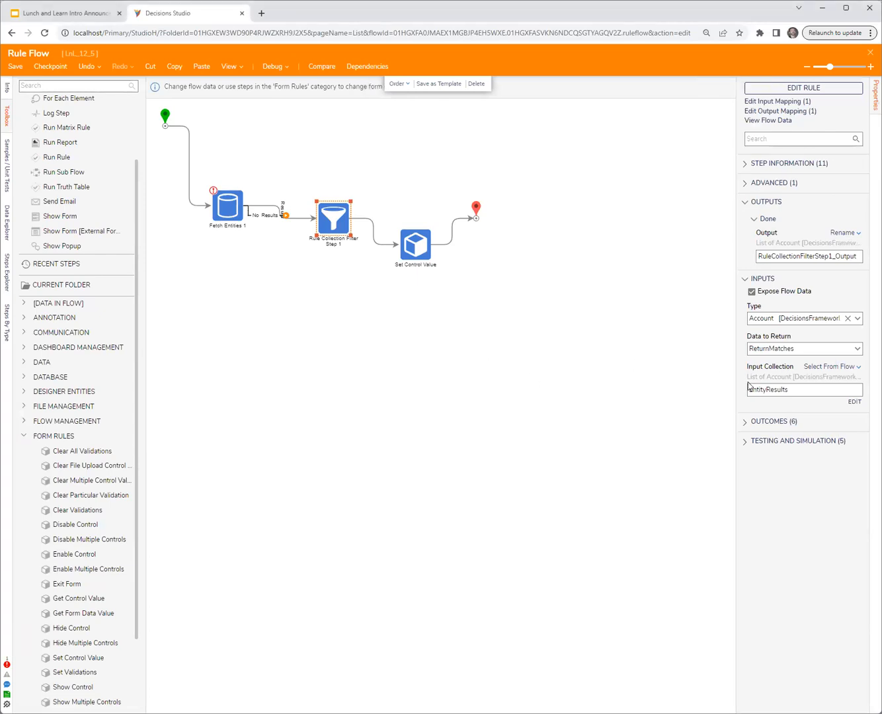
pyautogui.moveTo(736, 383); pyautogui.dragTo(658, 392)
pyautogui.doubleClick(627, 320)
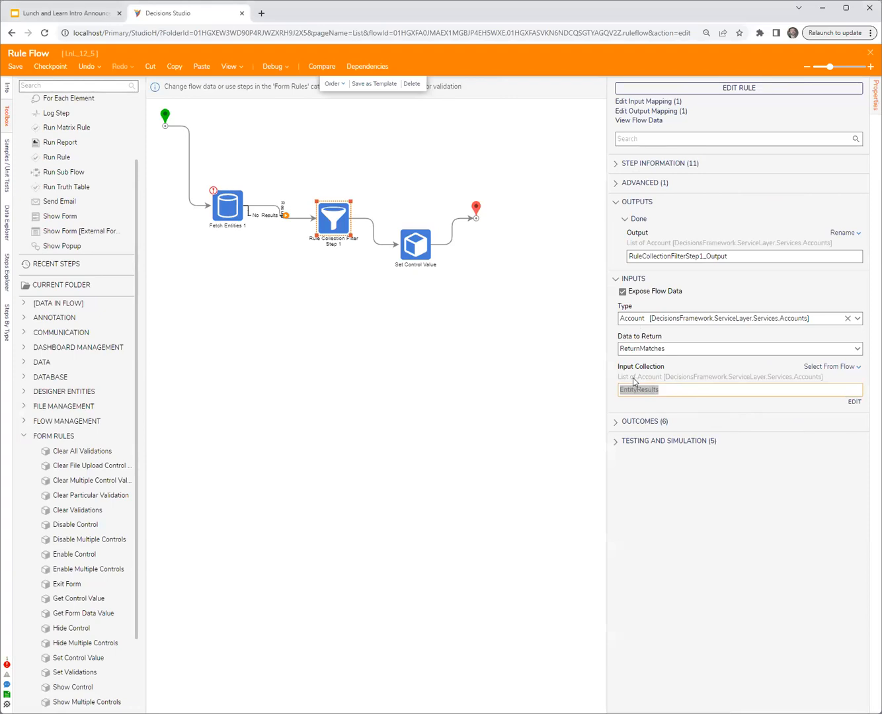
pyautogui.click(675, 391)
# - Open the collection filter's rule, examine the data elements available for a condition, and close the rule
pyautogui.click(725, 88)
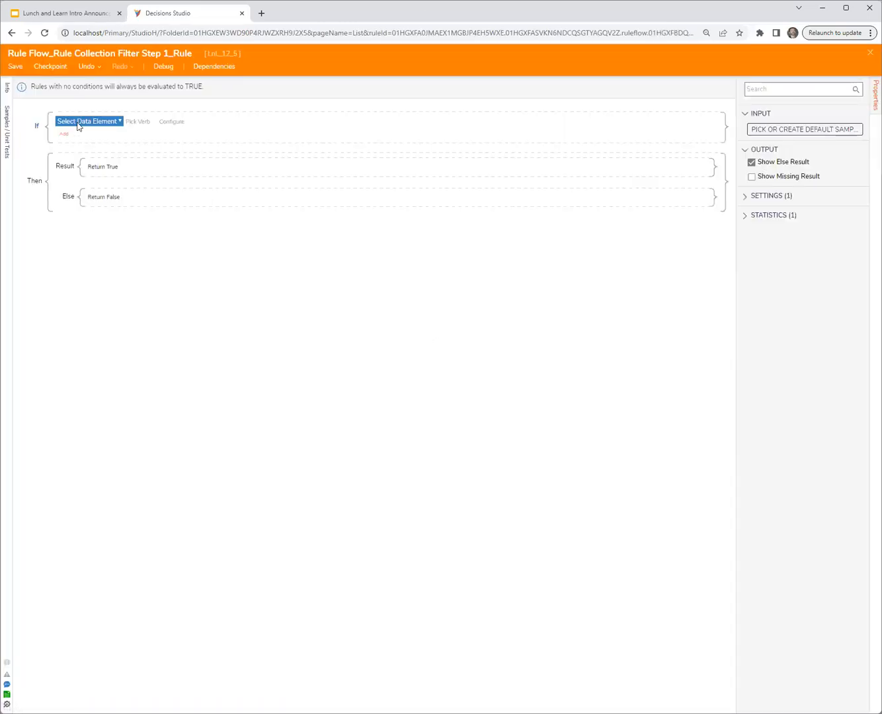
pyautogui.click(78, 123)
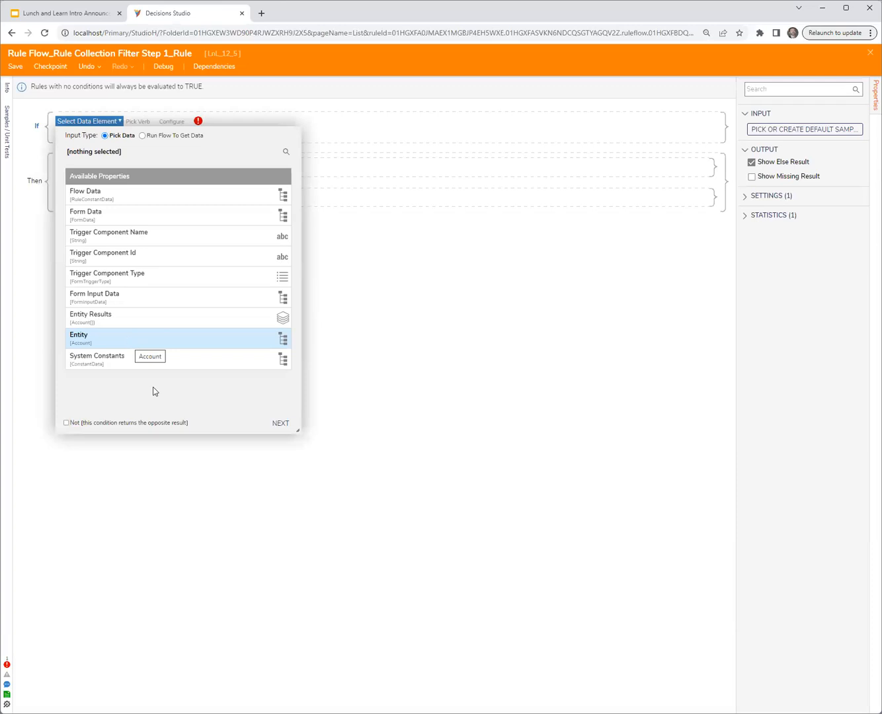
pyautogui.click(551, 220)
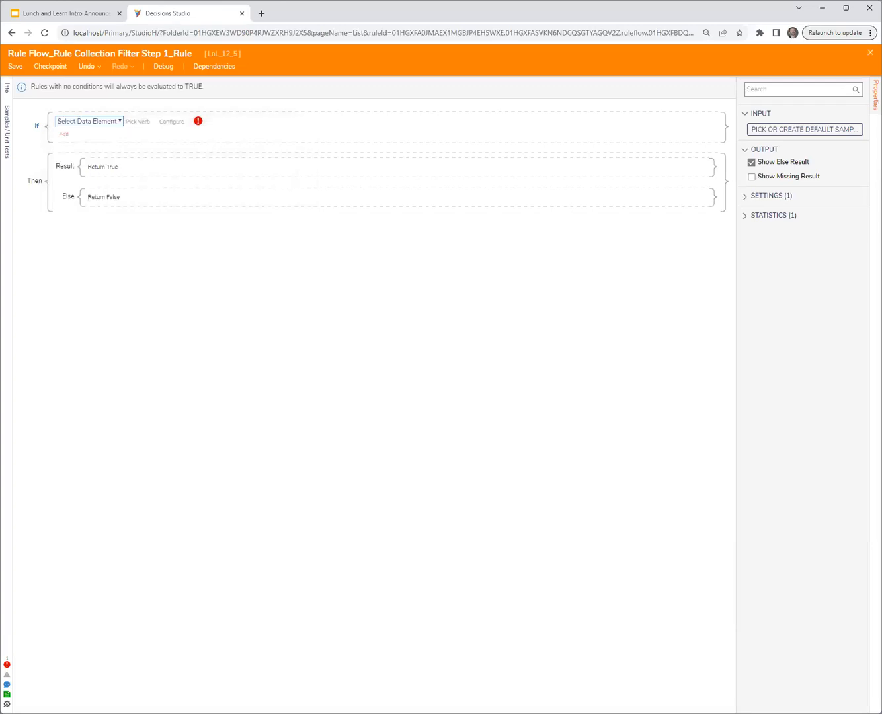
pyautogui.press('Escape')
pyautogui.click(478, 426)
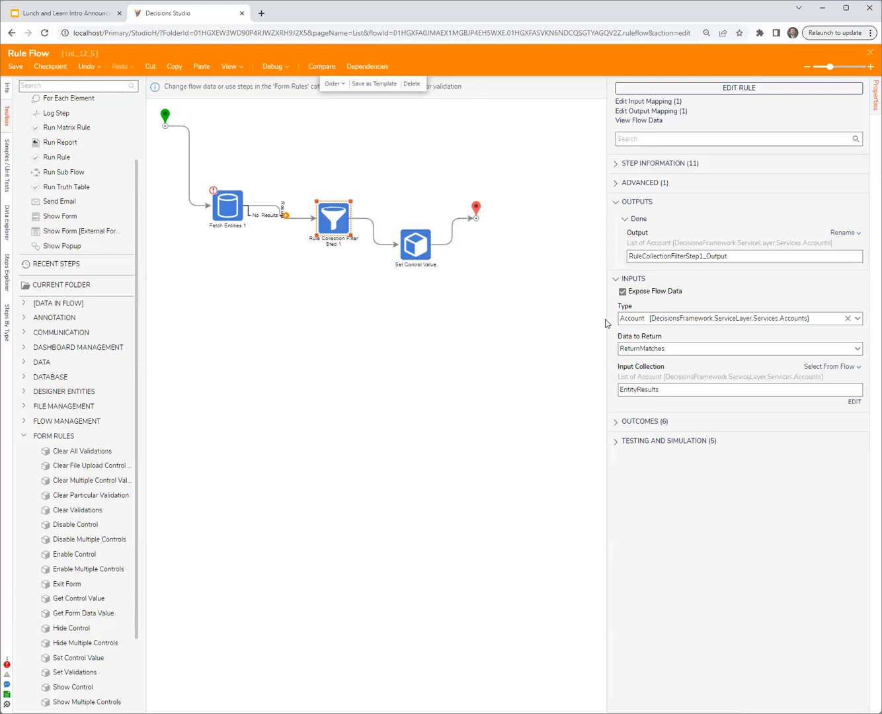
# - Examine the AccountService steps in the Integration category's internal services, including those for fetching accounts, logging in and setting passwords
pyautogui.moveTo(606, 322); pyautogui.dragTo(588, 322)
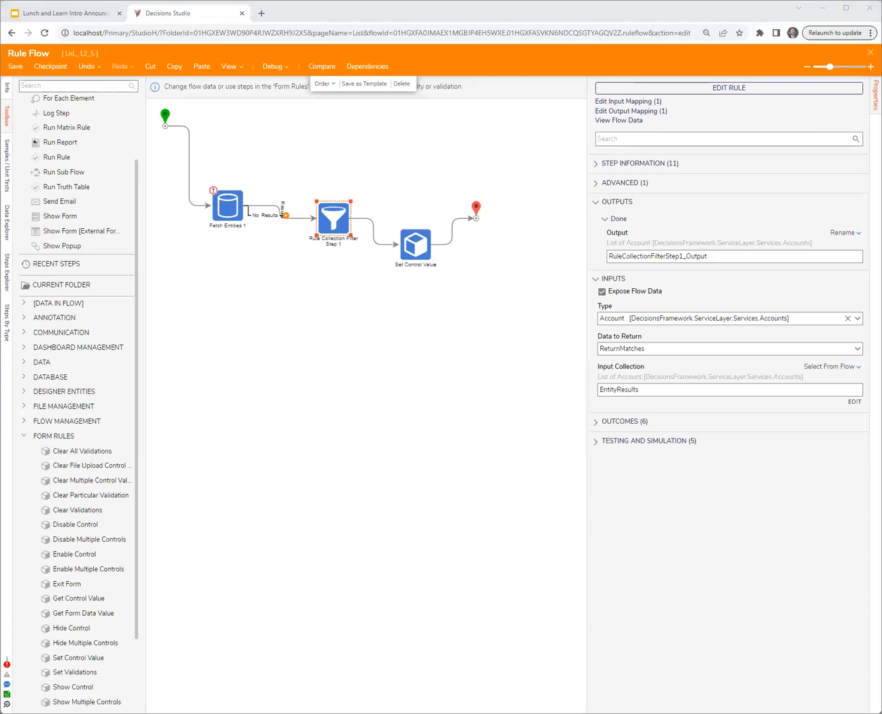
pyautogui.click(318, 370)
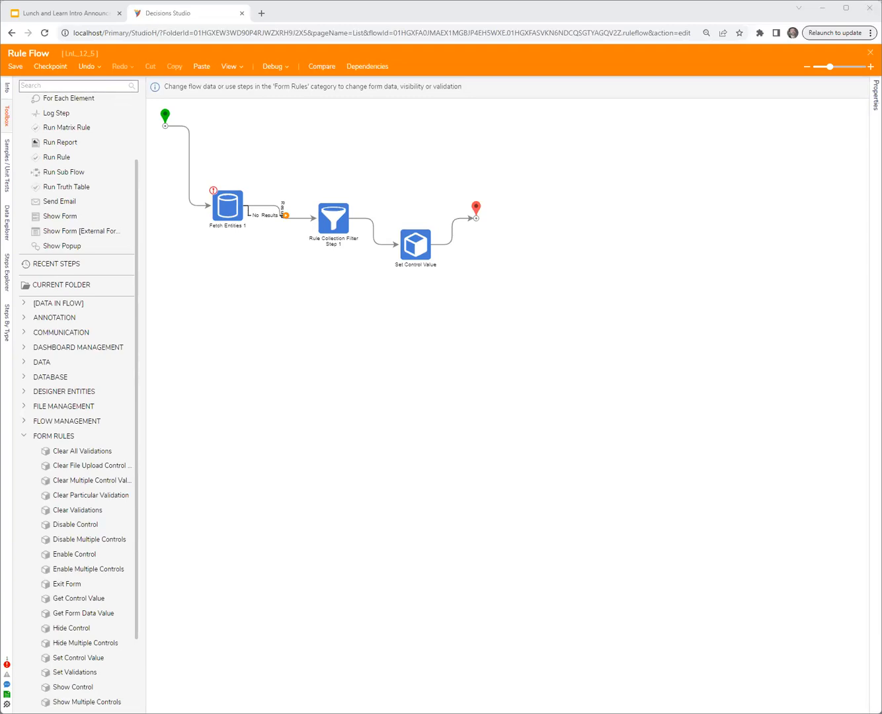
pyautogui.click(25, 436)
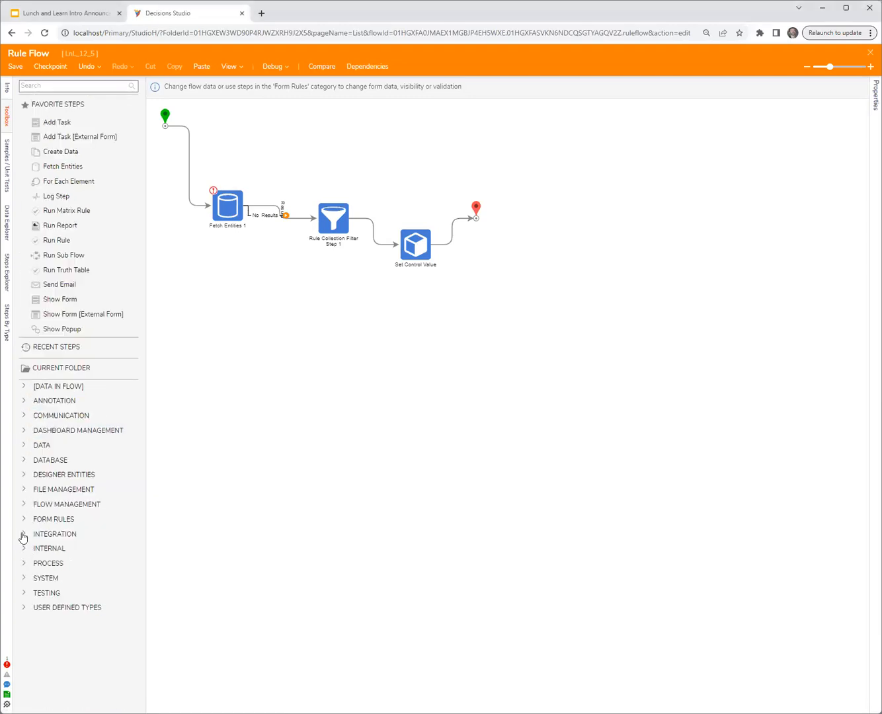
pyautogui.click(24, 534)
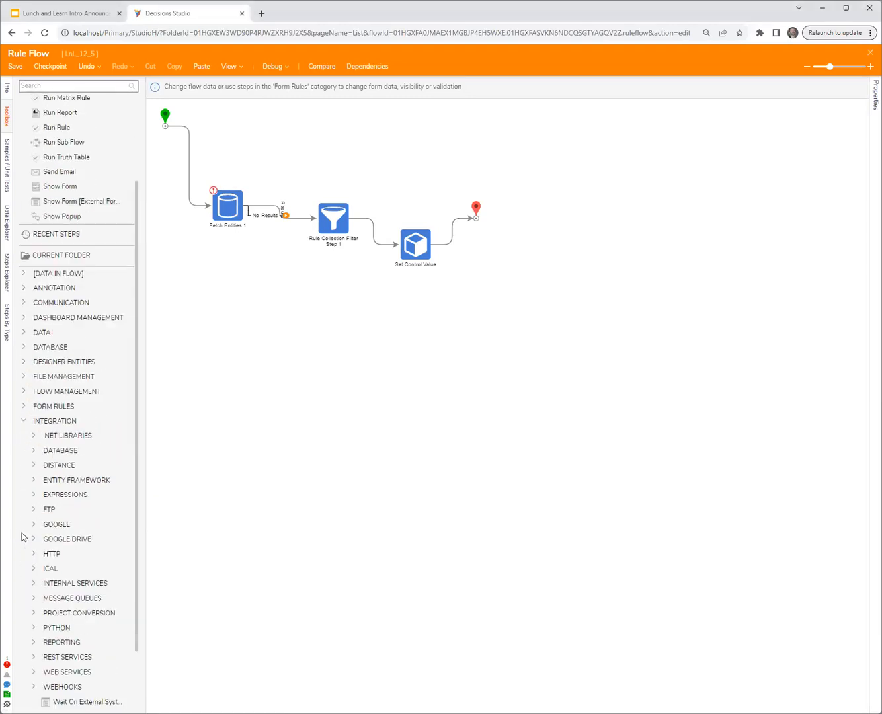
pyautogui.click(33, 581)
pyautogui.click(44, 116)
pyautogui.moveTo(186, 256); pyautogui.dragTo(213, 256)
pyautogui.click(107, 635)
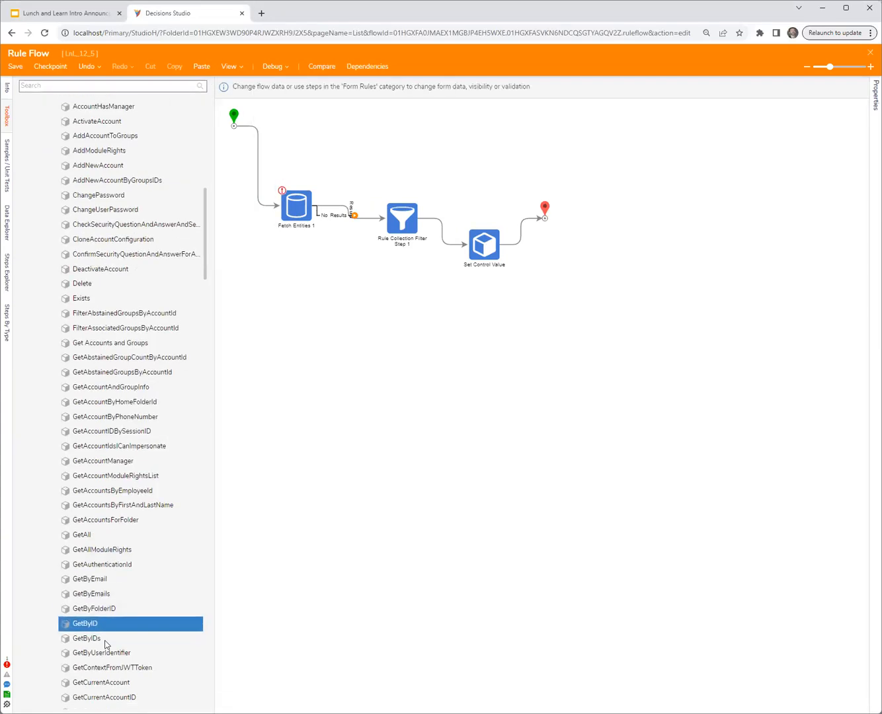
pyautogui.scroll(-5, 106, 645)
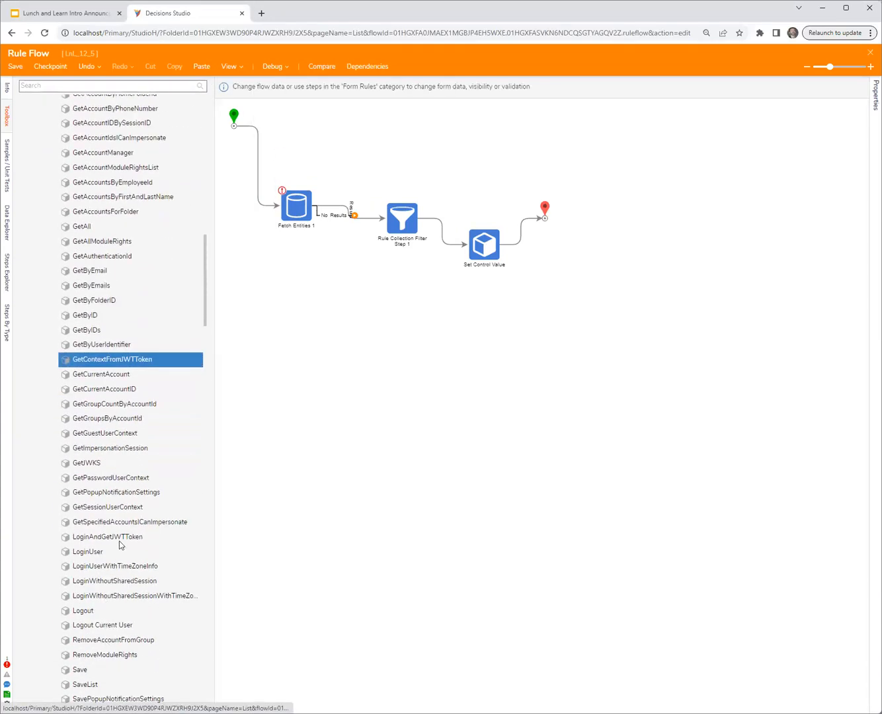
pyautogui.scroll(-1, 120, 542)
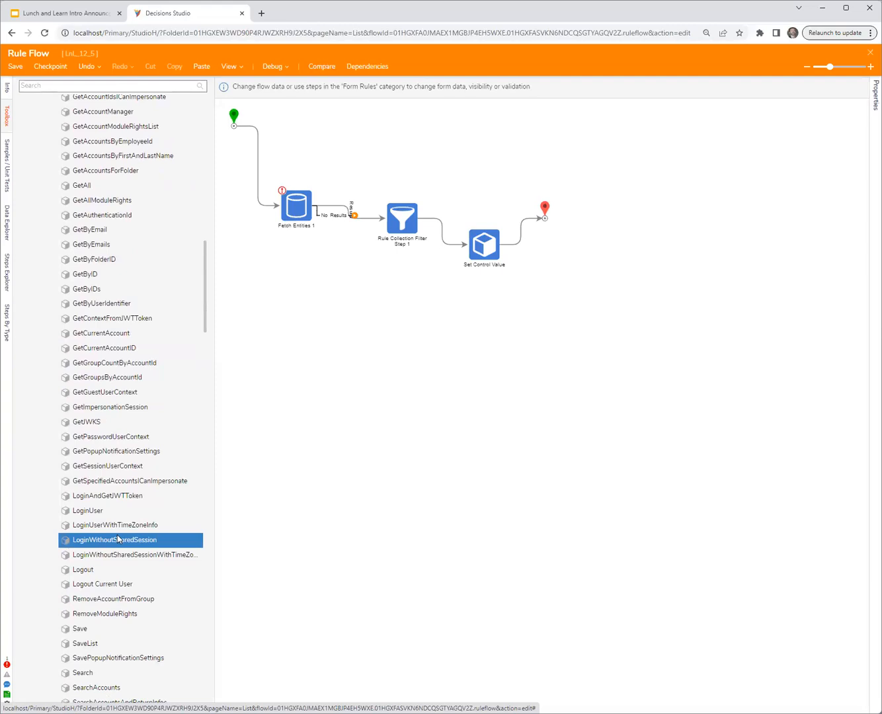
pyautogui.scroll(-4, 120, 538)
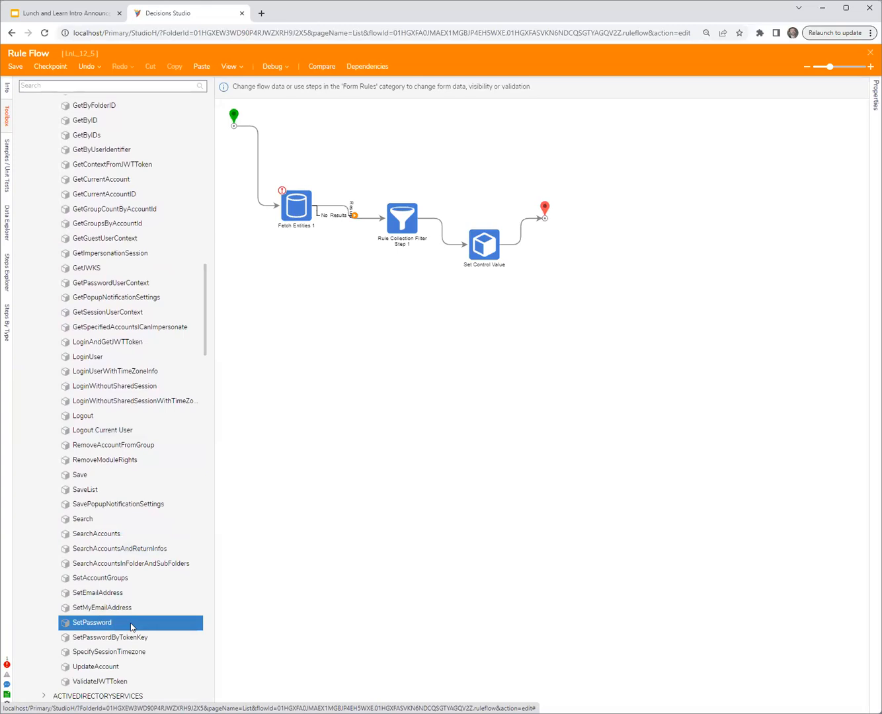
pyautogui.scroll(5, 105, 514)
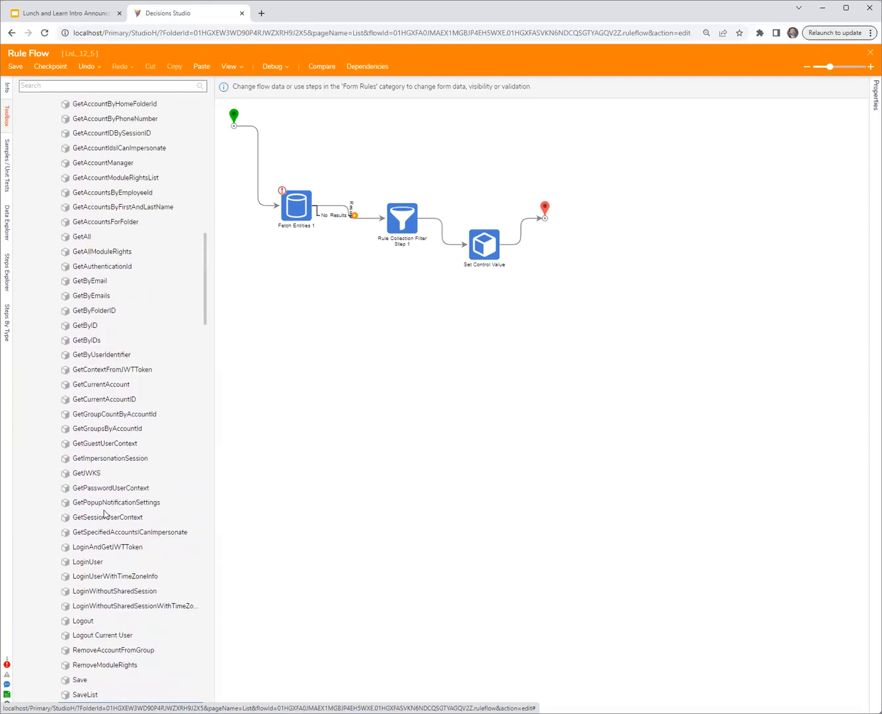
pyautogui.scroll(6, 105, 514)
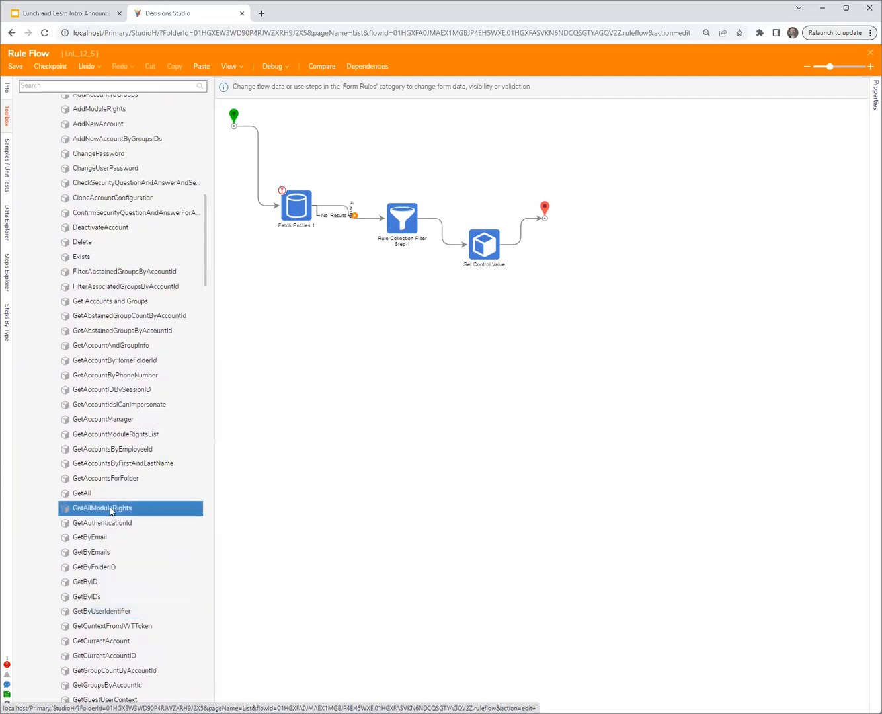
pyautogui.scroll(-5, 136, 528)
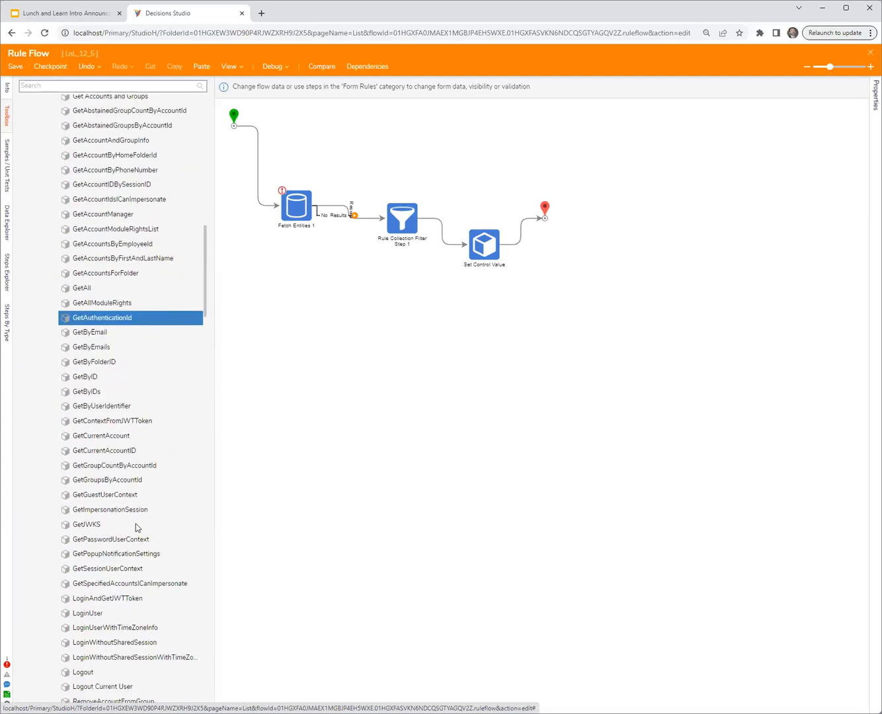
pyautogui.scroll(-4, 135, 527)
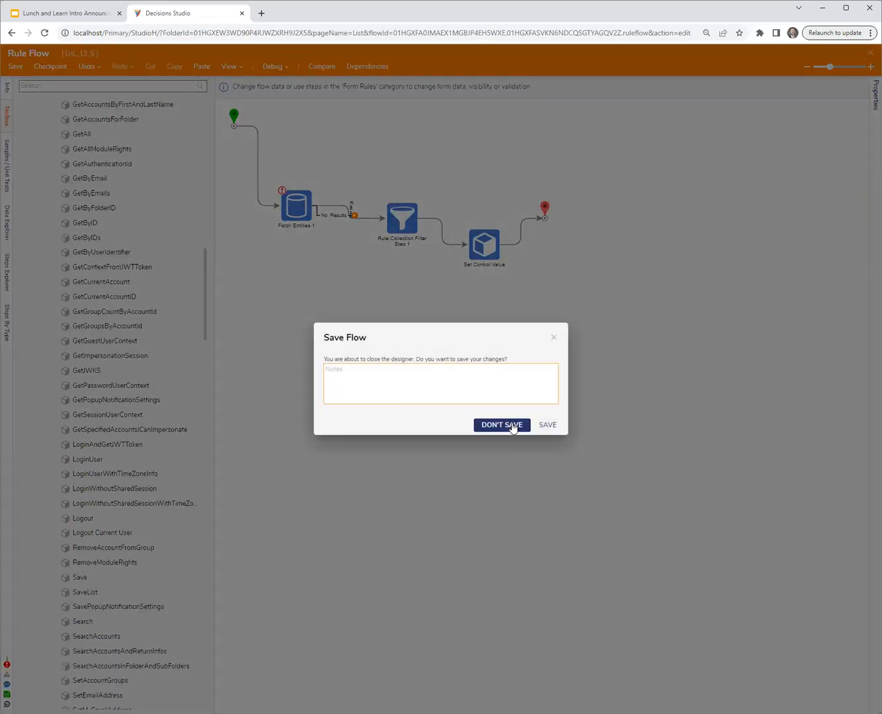
# - Leave the rule flow without saving, dismiss the Add Active Form Flows dialog, and close Form 1 to return to Flow 2
pyautogui.click(513, 427)
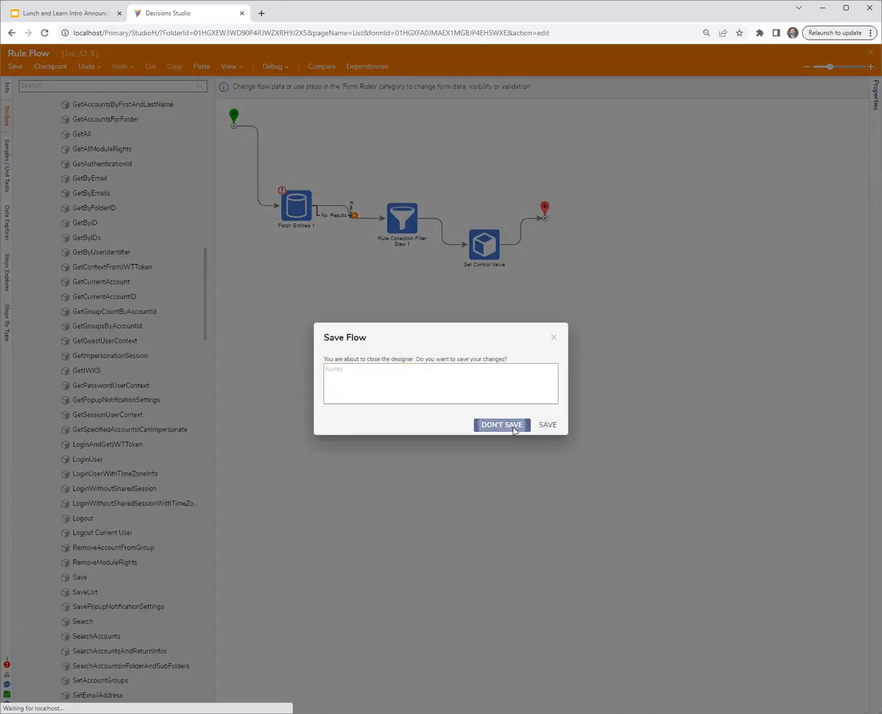
pyautogui.click(549, 251)
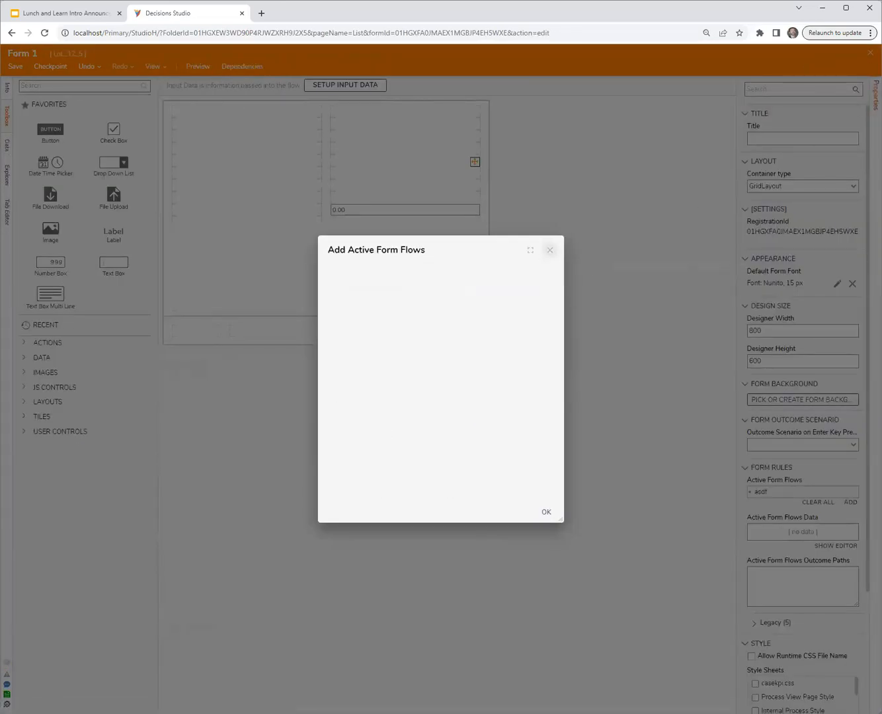
pyautogui.click(870, 53)
pyautogui.click(501, 427)
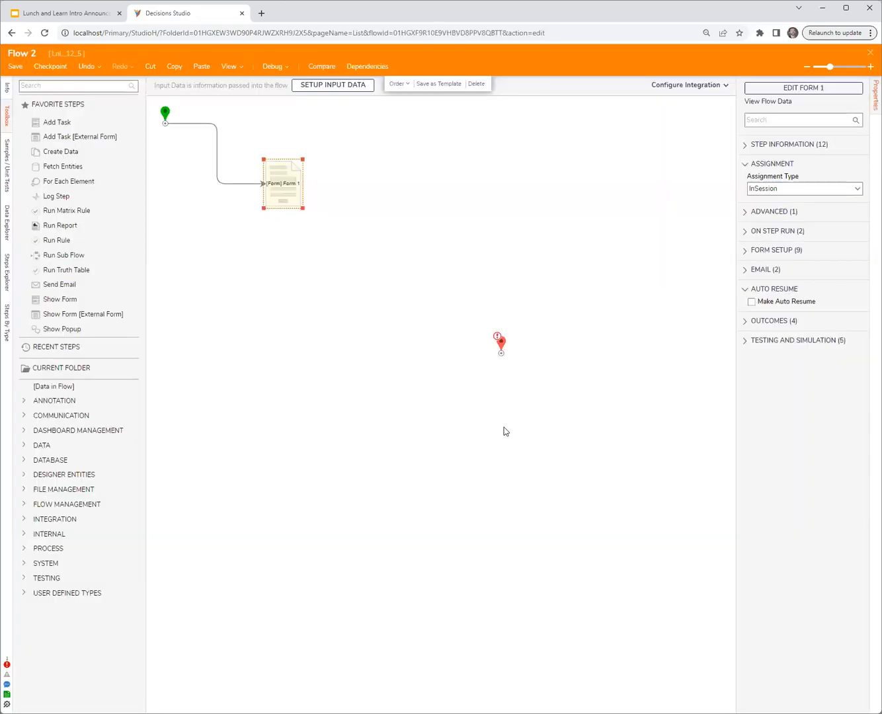
# - Add a Fetch Entities step below Form 1 and reroute the start path from the form to it
pyautogui.moveTo(63, 166); pyautogui.dragTo(279, 294)
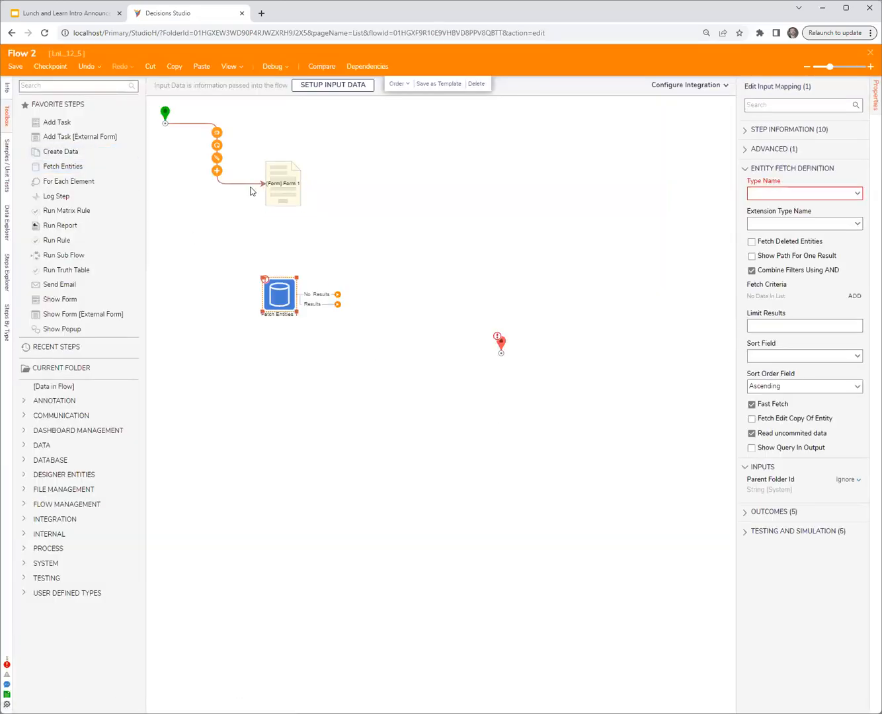
pyautogui.click(266, 184)
pyautogui.moveTo(265, 185); pyautogui.dragTo(263, 292)
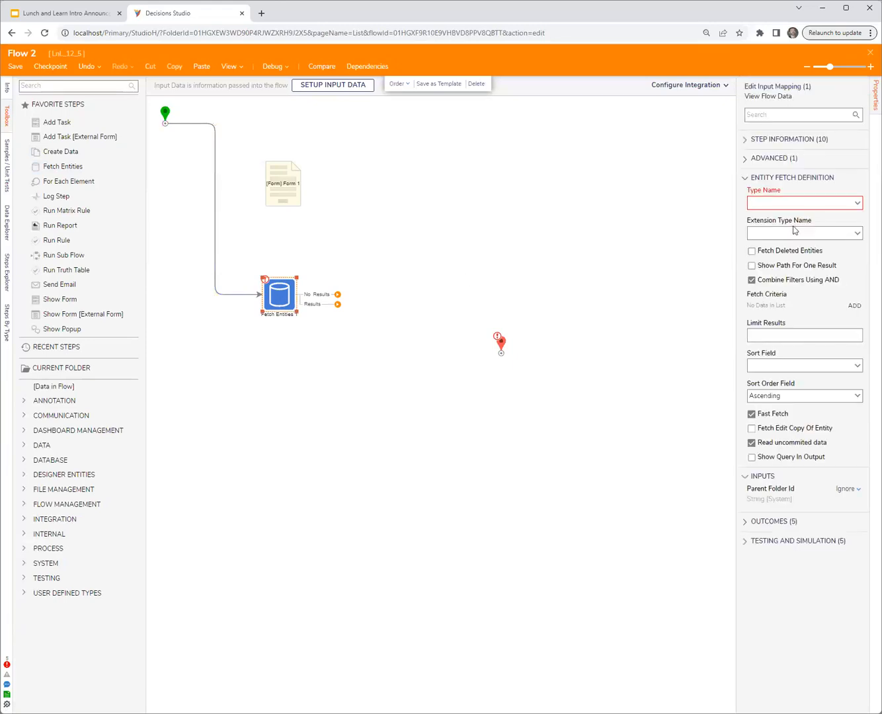
# - Set the Fetch Entities step's type to the portal settings entity and connect its Results path to the end
pyautogui.click(794, 203)
pyautogui.write('portal')
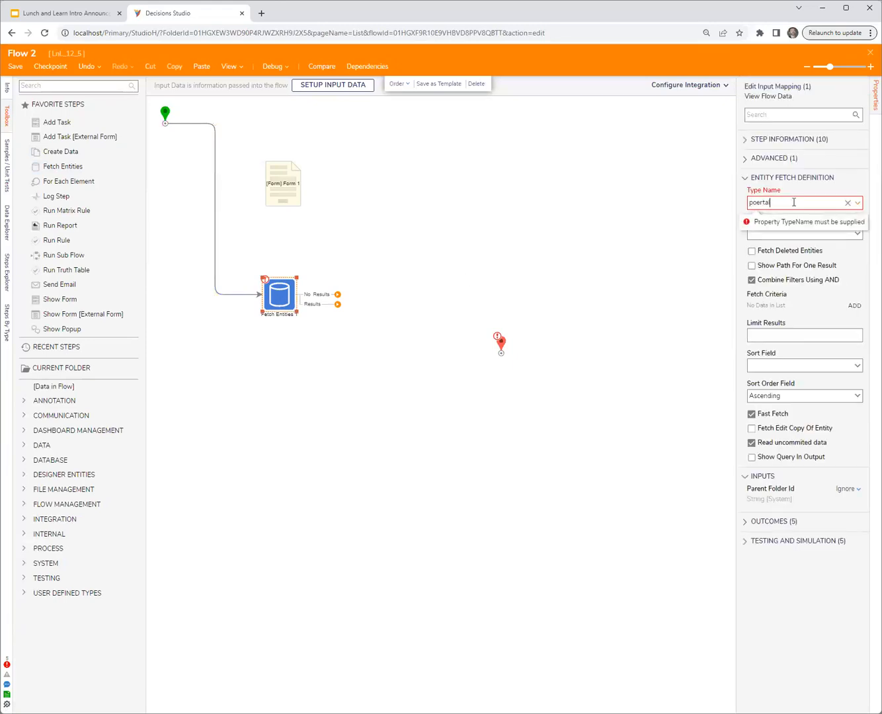
pyautogui.click(793, 216)
pyautogui.moveTo(315, 310)
pyautogui.mouseDown()
pyautogui.moveTo(521, 356)
pyautogui.moveTo(508, 357)
pyautogui.moveTo(501, 348)
pyautogui.mouseUp()
# - Debug Flow 2 and view the Fetch Entities step's output data in an enlarged window
pyautogui.click(269, 301)
pyautogui.click(272, 66)
pyautogui.click(455, 283)
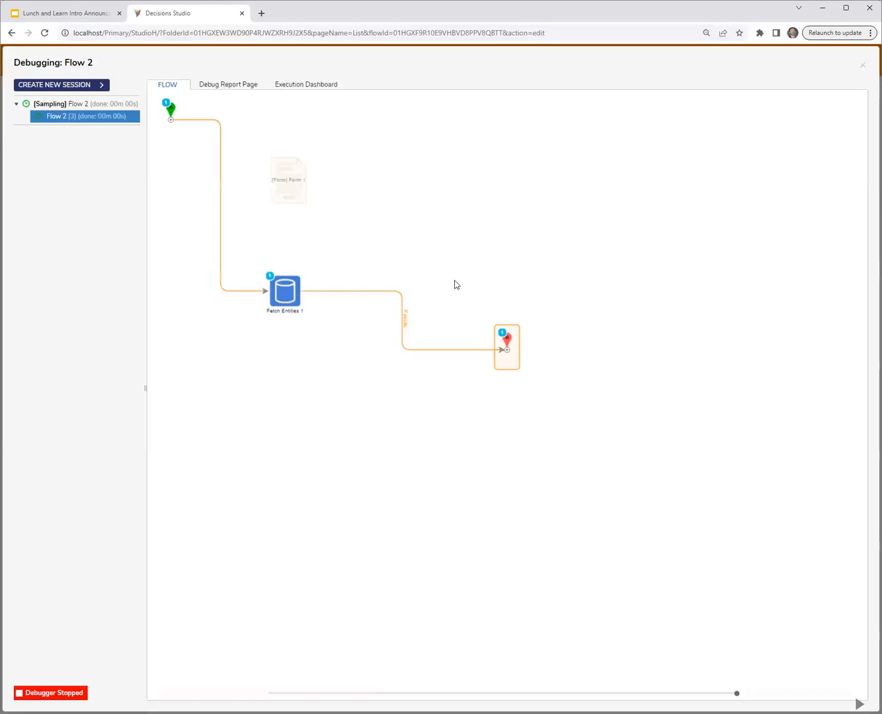
pyautogui.moveTo(286, 292)
pyautogui.click(385, 305)
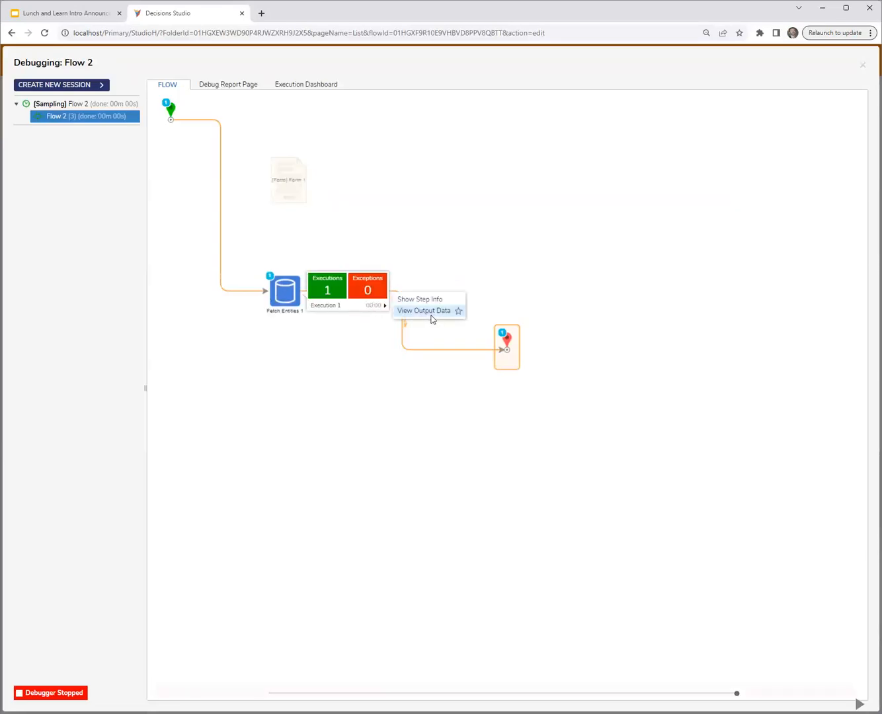
pyautogui.click(430, 311)
pyautogui.moveTo(441, 301); pyautogui.dragTo(188, 152)
pyautogui.moveTo(308, 334); pyautogui.dragTo(625, 564)
# - Search the output data for "password", go through the matching settings, and close the output data and the debugger
pyautogui.hotkey('ctrl', 'f')
pyautogui.write('password')
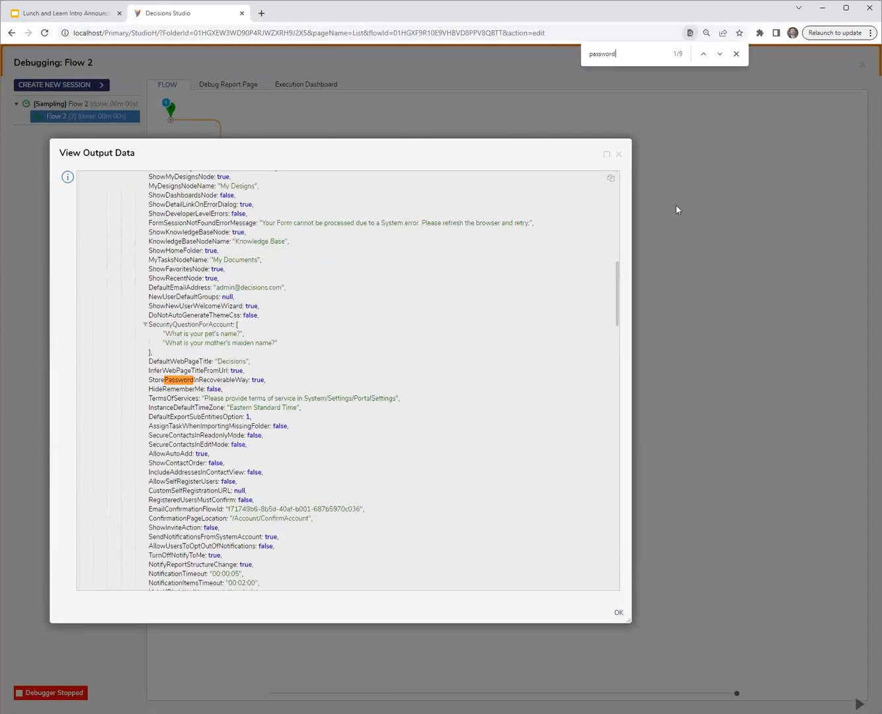
pyautogui.click(720, 54)
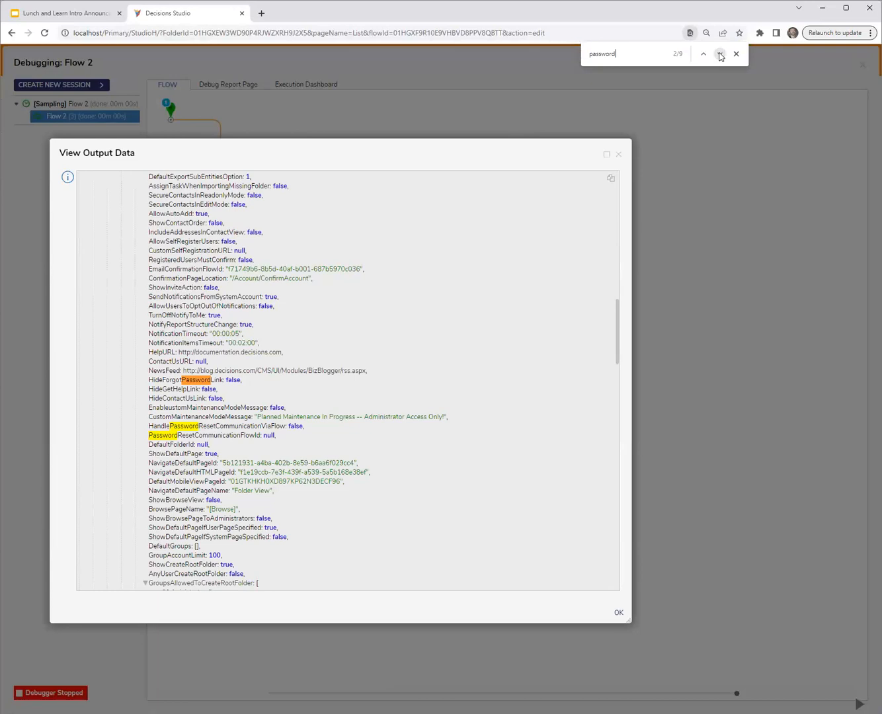
pyautogui.click(720, 55)
pyautogui.click(720, 55)
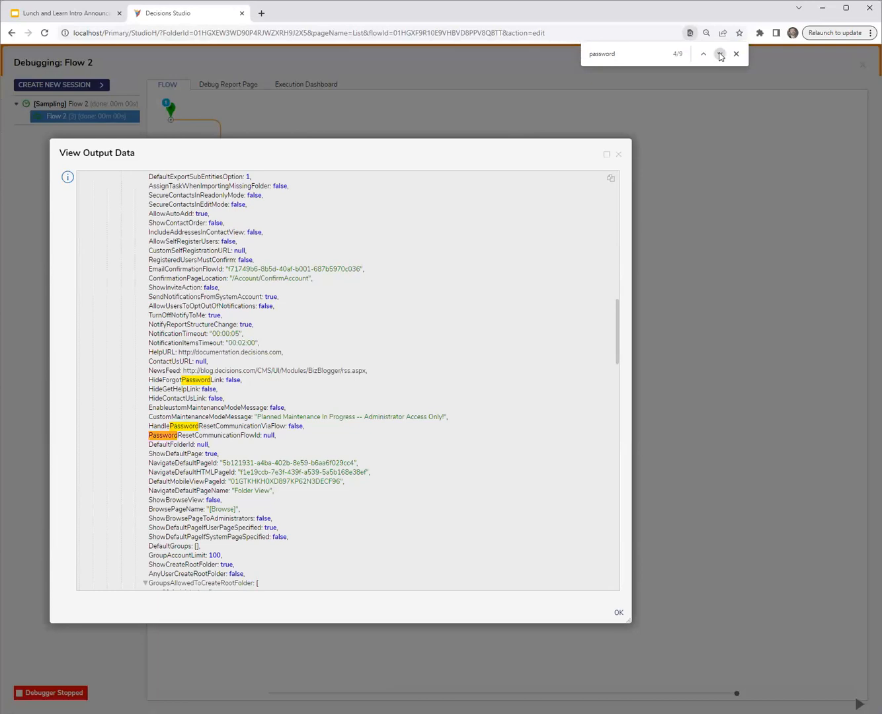
pyautogui.click(720, 55)
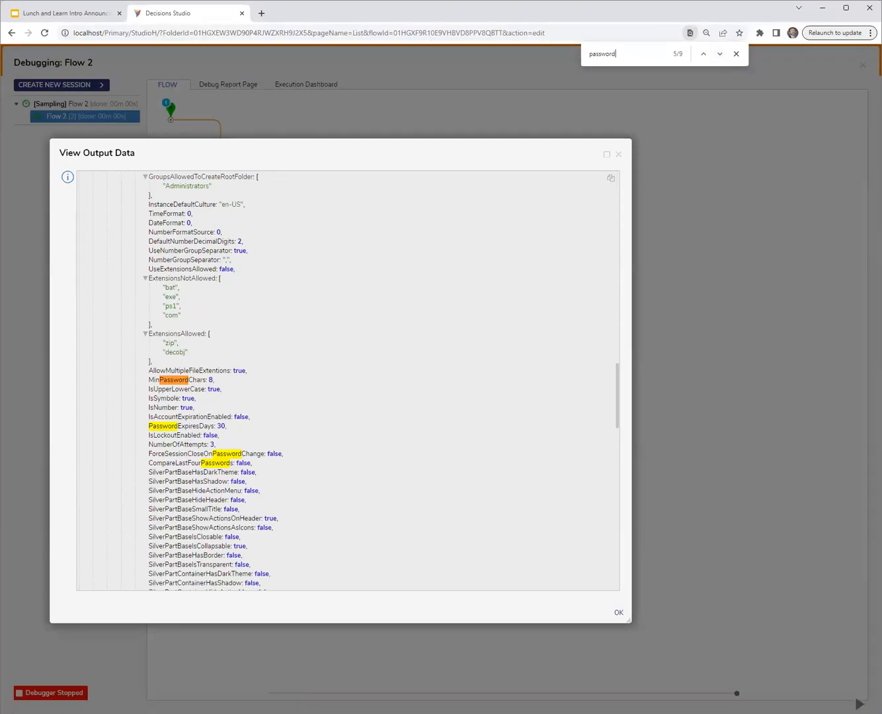
pyautogui.click(618, 155)
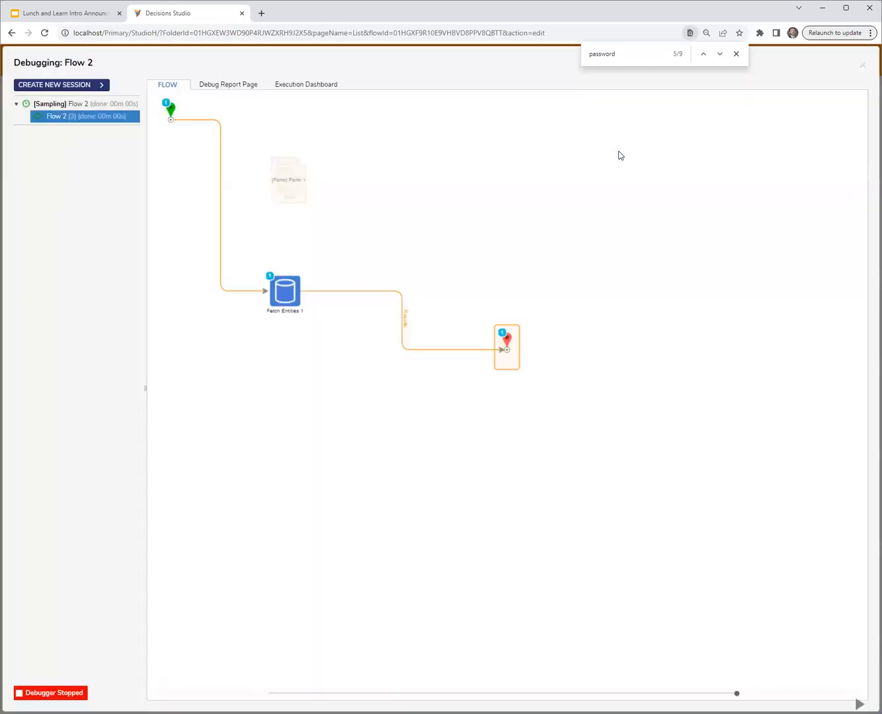
pyautogui.click(862, 65)
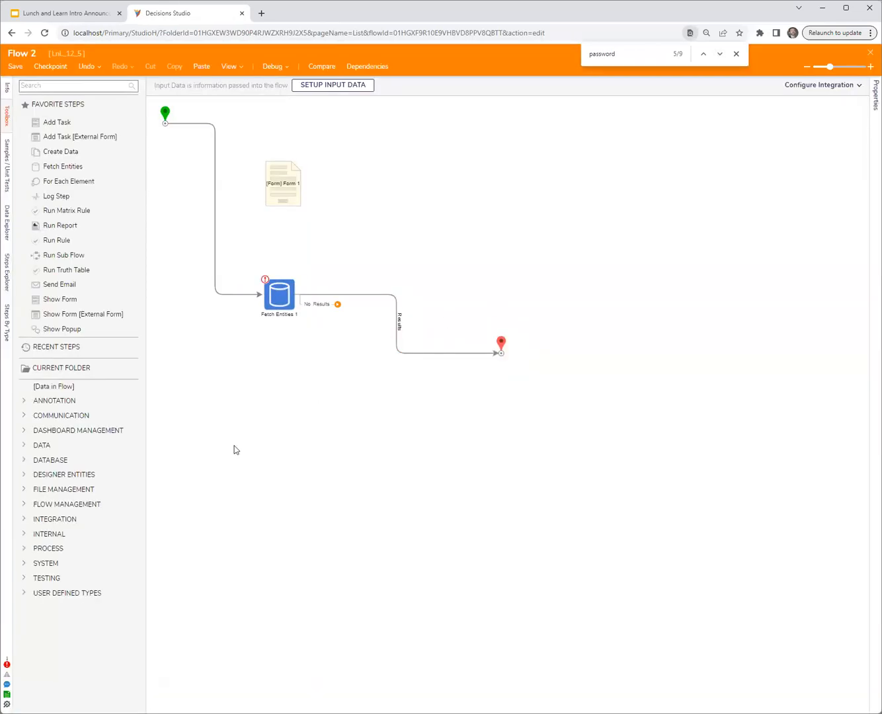
# - Examine Flow 2's available AccountService steps under Integration's internal services, with the step list widened to show their full names
pyautogui.click(25, 519)
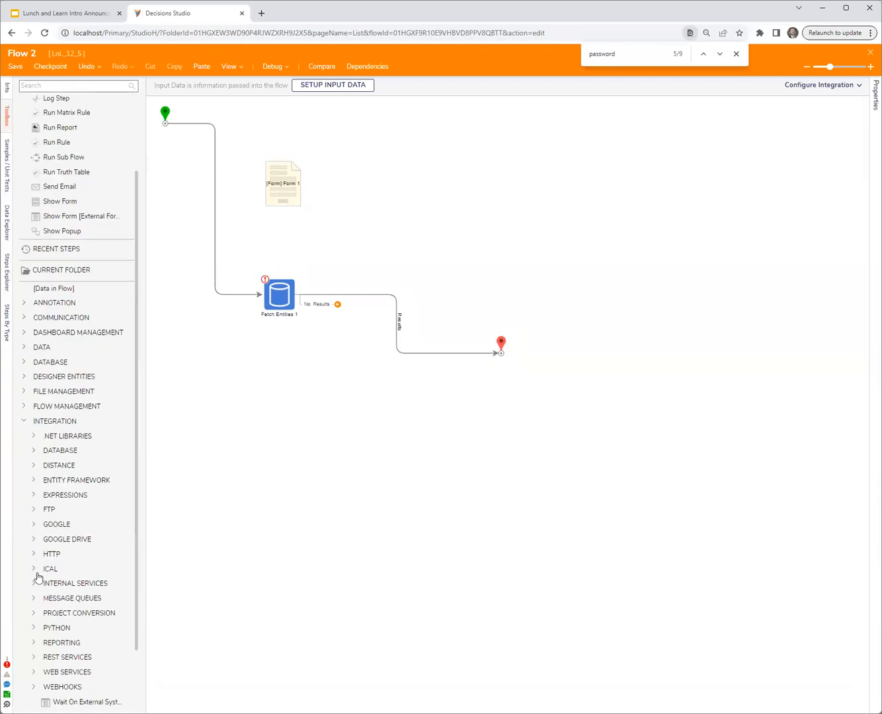
pyautogui.click(34, 584)
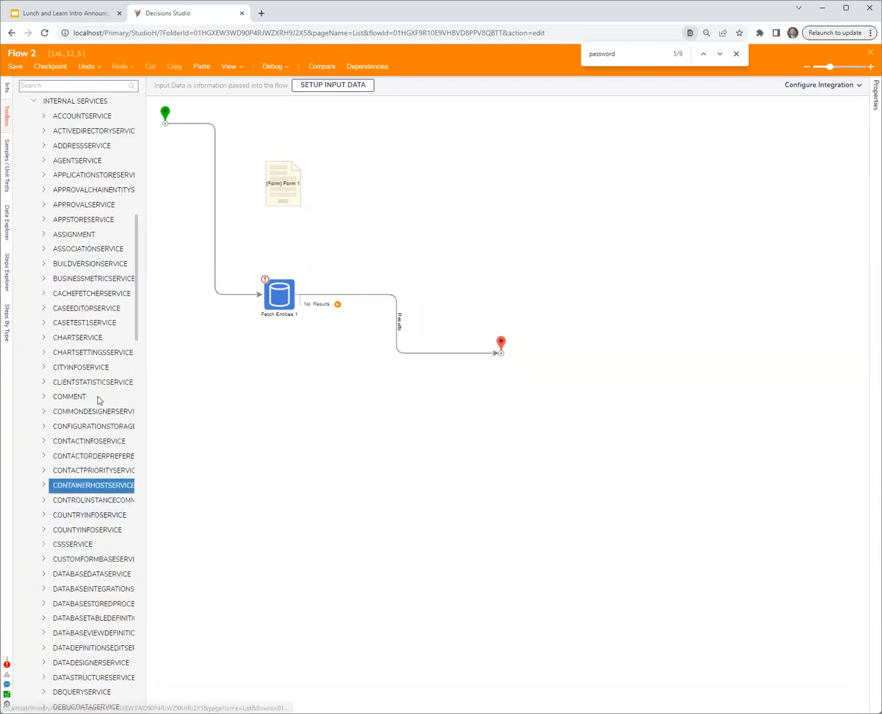
pyautogui.click(44, 116)
pyautogui.moveTo(145, 232); pyautogui.dragTo(196, 232)
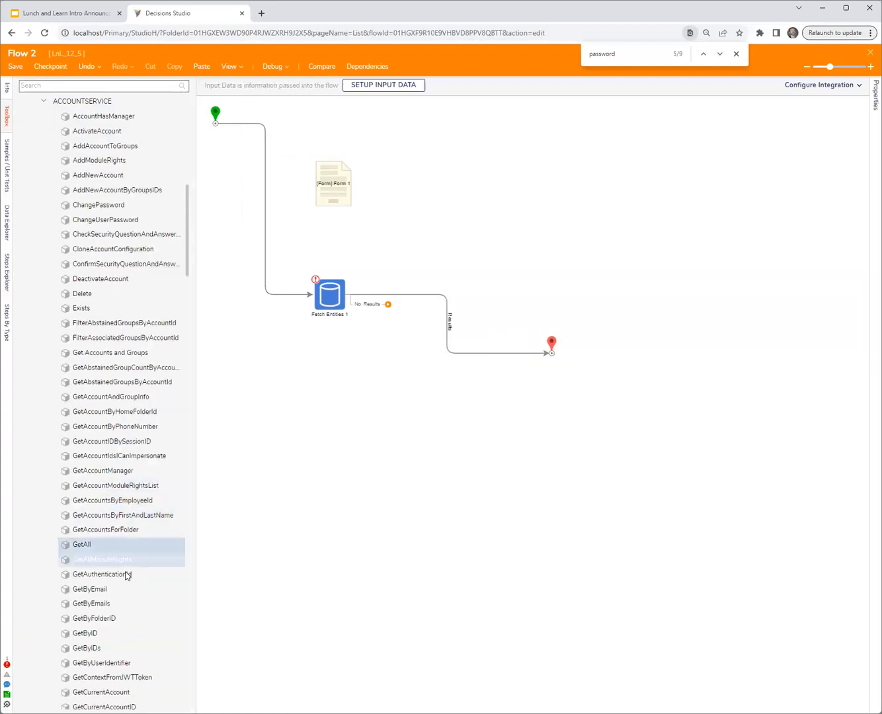
pyautogui.click(107, 234)
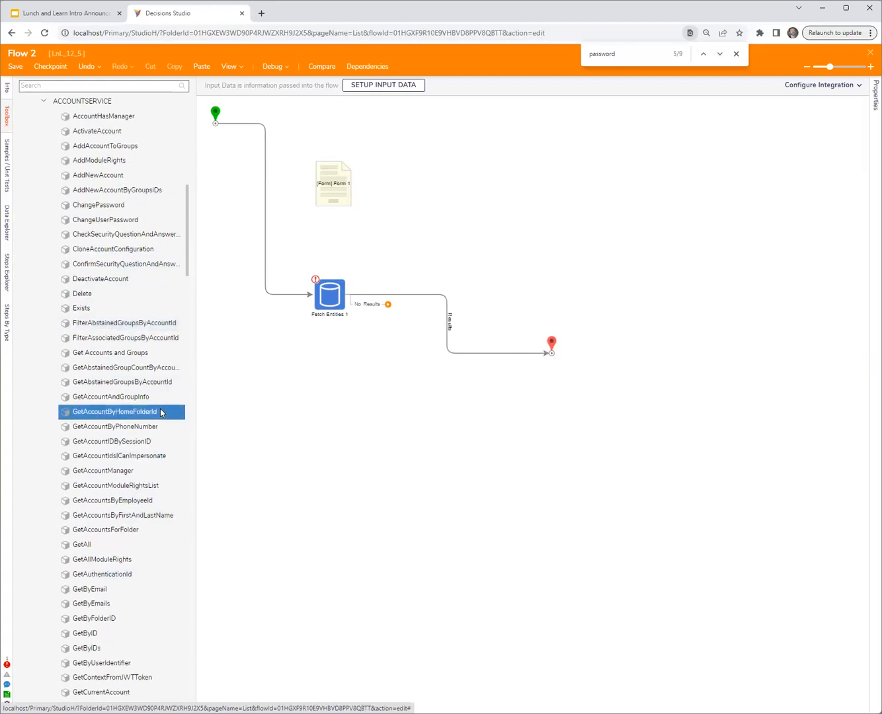
pyautogui.moveTo(194, 433); pyautogui.dragTo(206, 435)
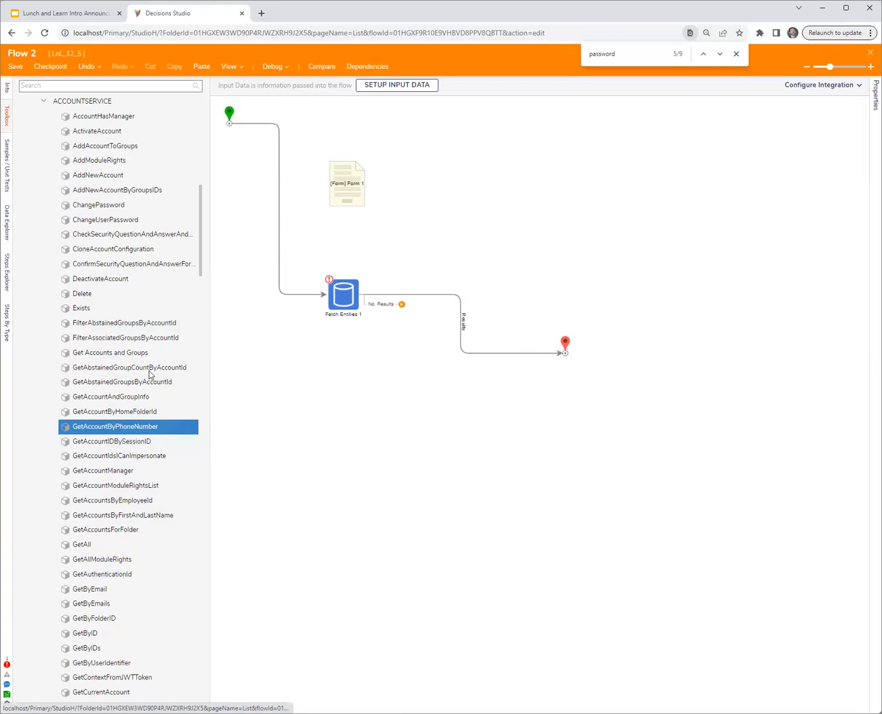
# - Search the page for "password" and look through the matching AccountService steps in the step list
pyautogui.hotkey('ctrl', 'f')
pyautogui.write('password')
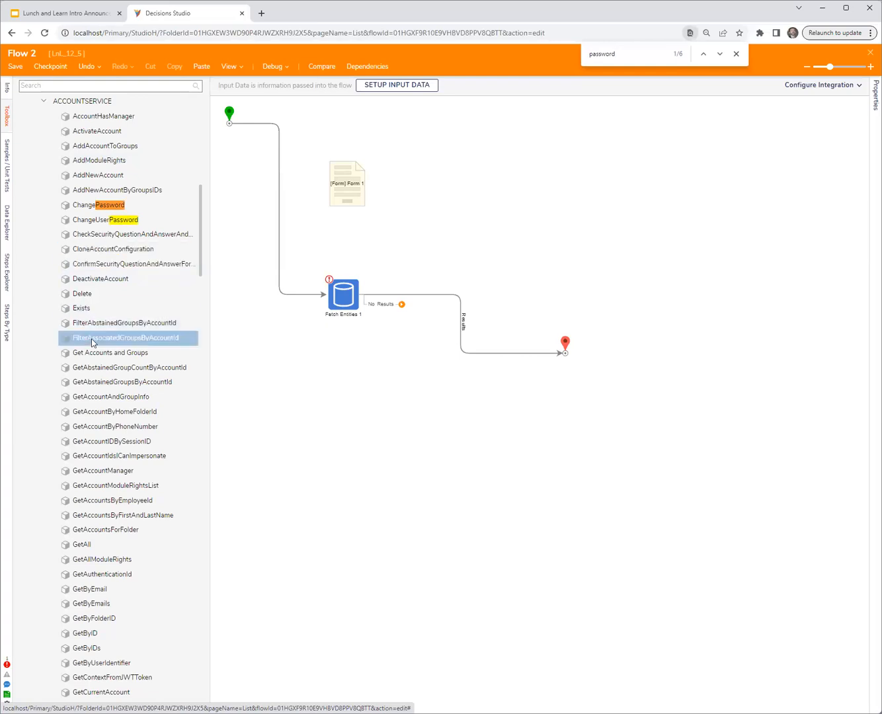
pyautogui.scroll(-4, 93, 341)
pyautogui.scroll(-9, 98, 355)
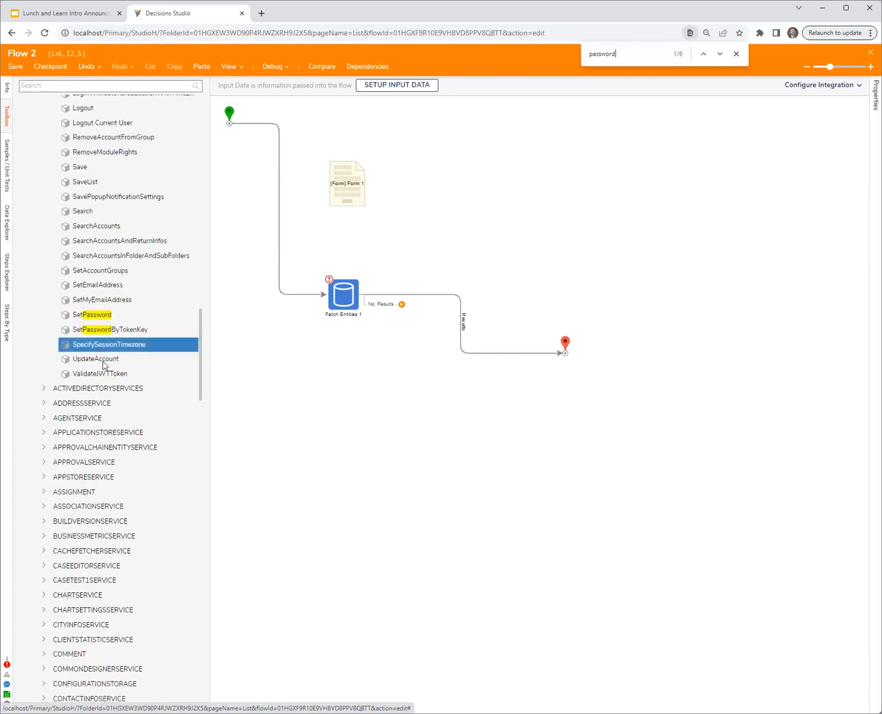
pyautogui.scroll(18, 99, 360)
pyautogui.scroll(-2, 106, 376)
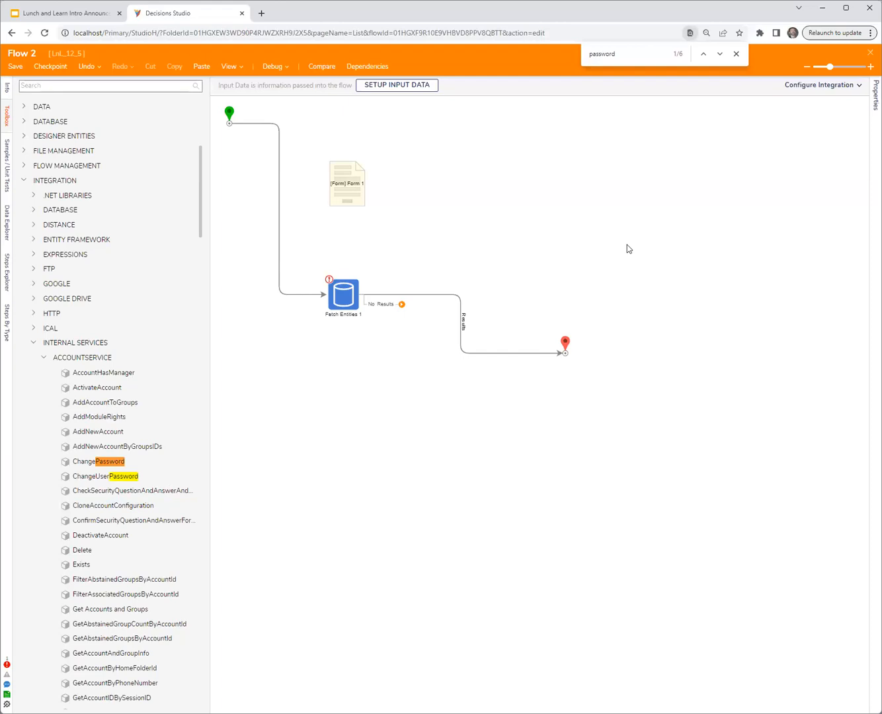
# - Rearrange Flow 2 so the start, Fetch Entities step and end sit in one compact horizontal row below the form
pyautogui.moveTo(230, 115); pyautogui.dragTo(260, 285)
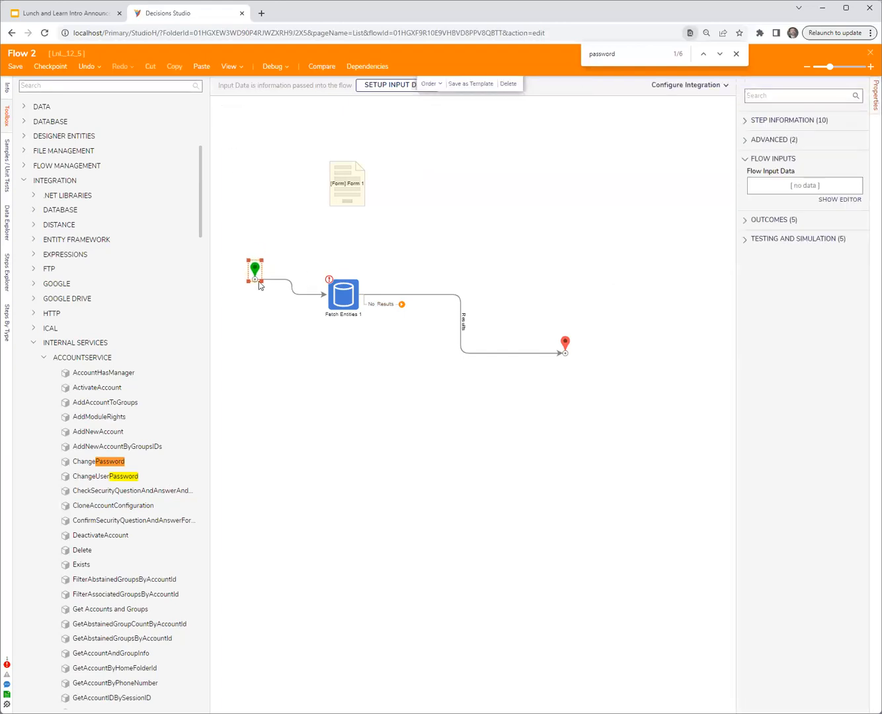
pyautogui.click(337, 297)
pyautogui.moveTo(335, 297); pyautogui.dragTo(336, 295)
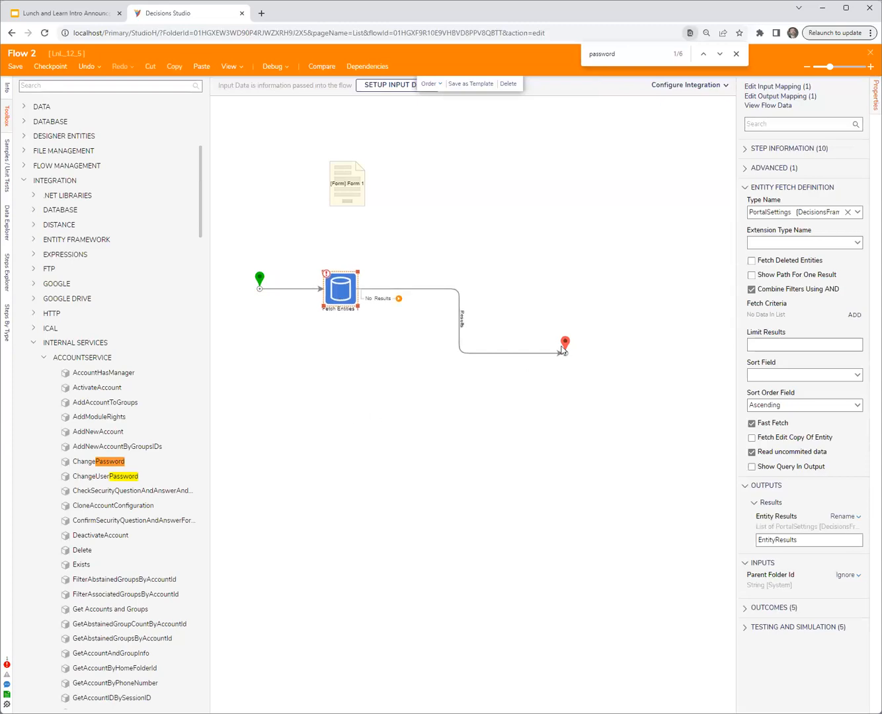
pyautogui.moveTo(564, 345); pyautogui.dragTo(433, 279)
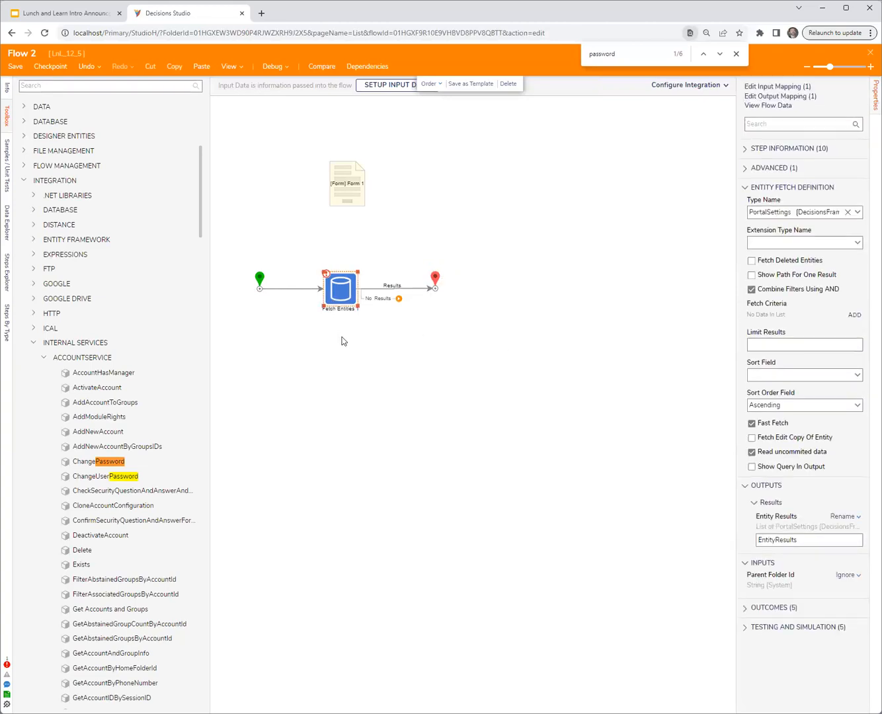
pyautogui.moveTo(736, 381); pyautogui.dragTo(715, 382)
pyautogui.click(435, 279)
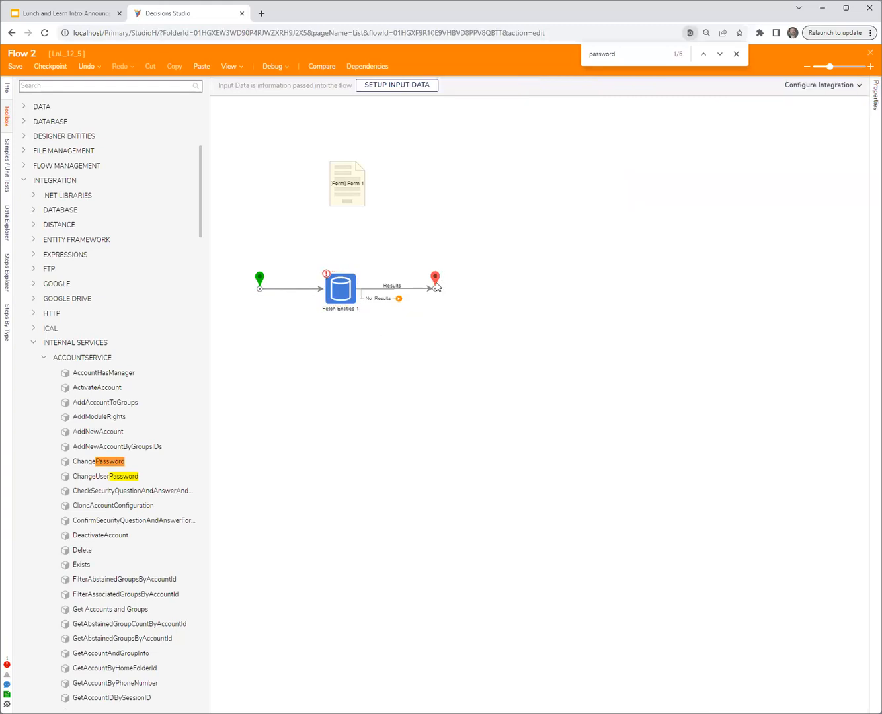
pyautogui.click(478, 378)
# - Add a String flow input named str1 that can be null, and close the page search
pyautogui.click(261, 281)
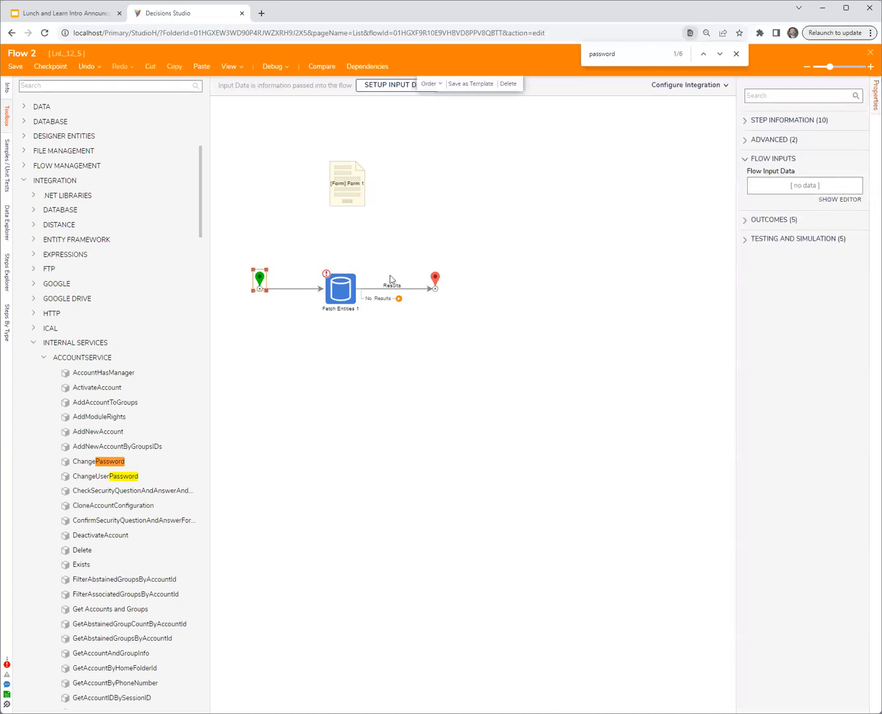
pyautogui.click(850, 201)
pyautogui.write('str1')
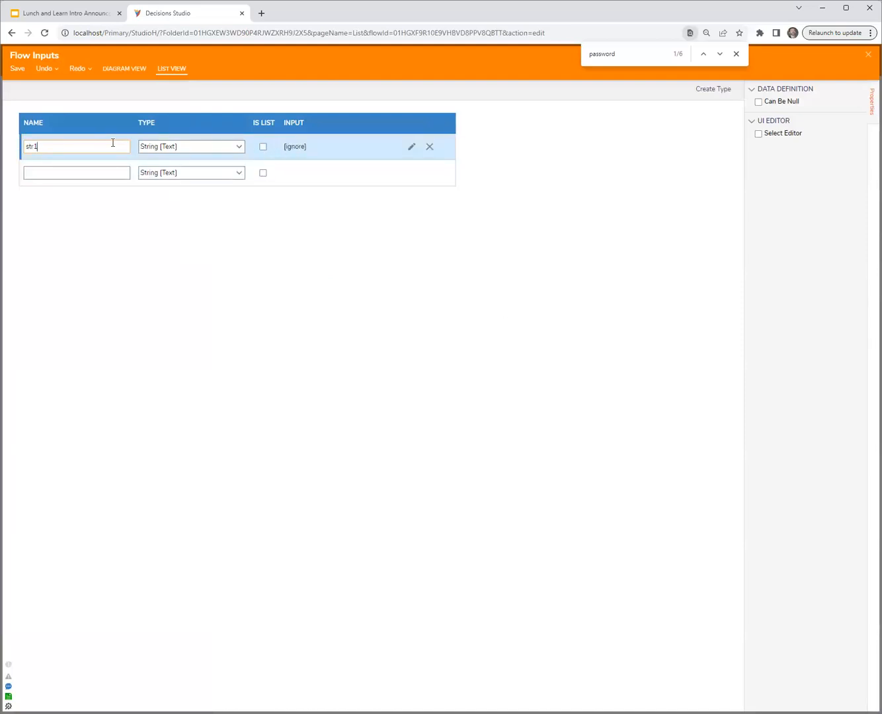
pyautogui.click(771, 103)
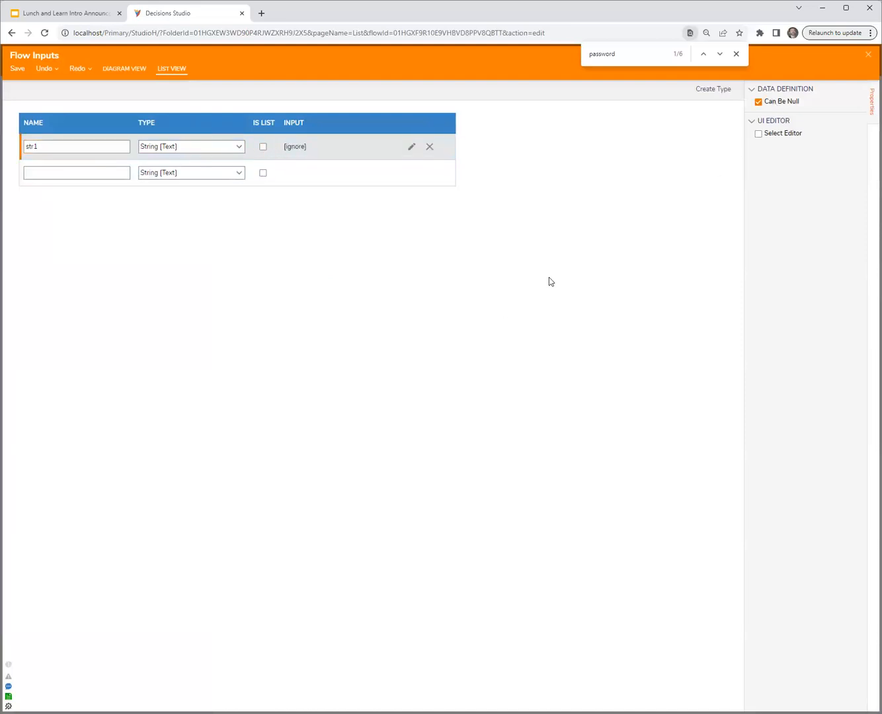
pyautogui.click(736, 54)
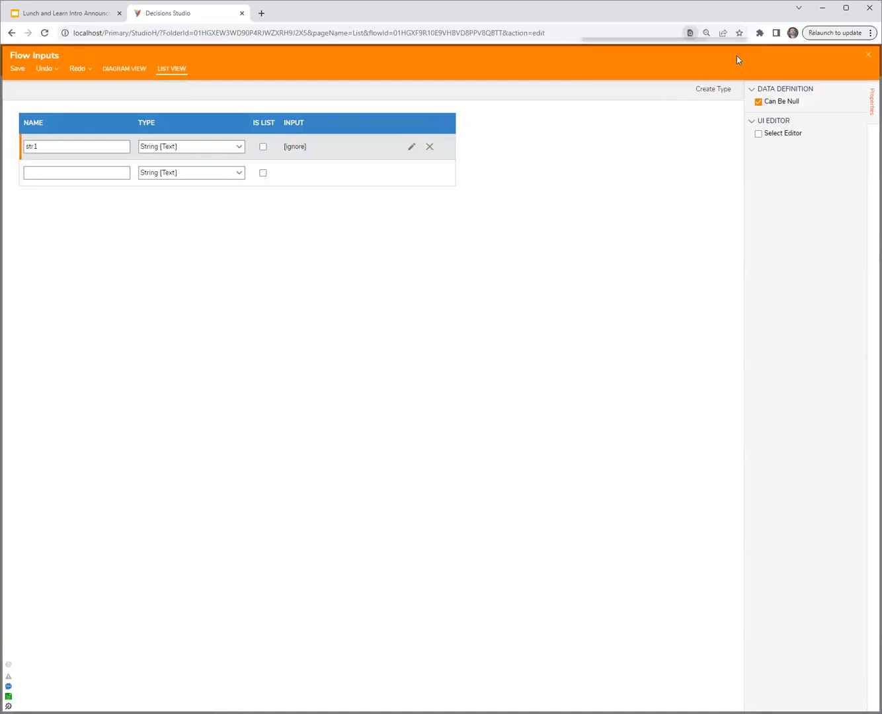
pyautogui.click(539, 278)
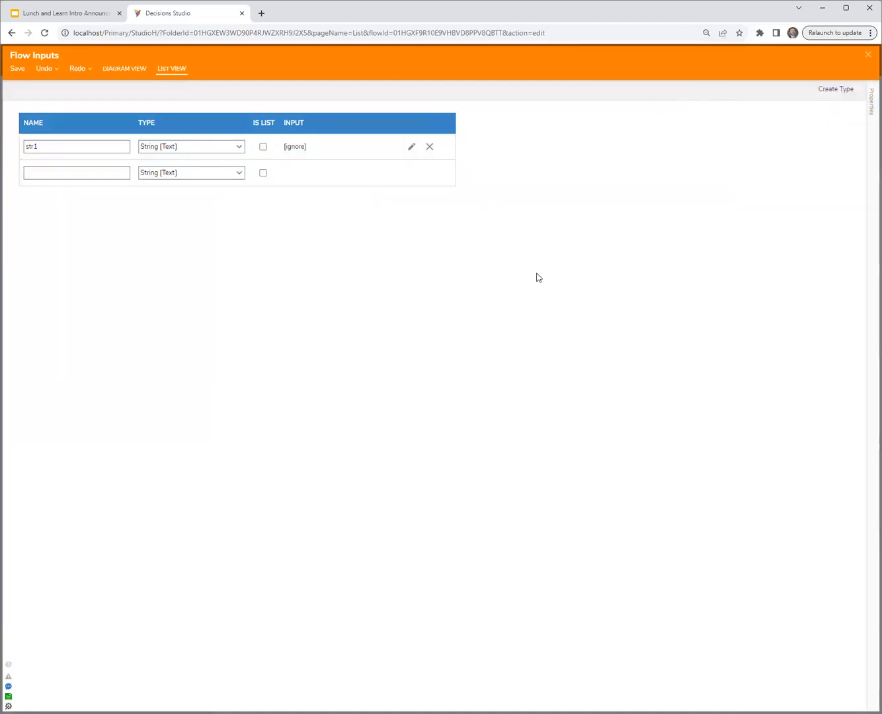
# - Add a second nullable String flow input named str2 and save the flow inputs
pyautogui.click(97, 141)
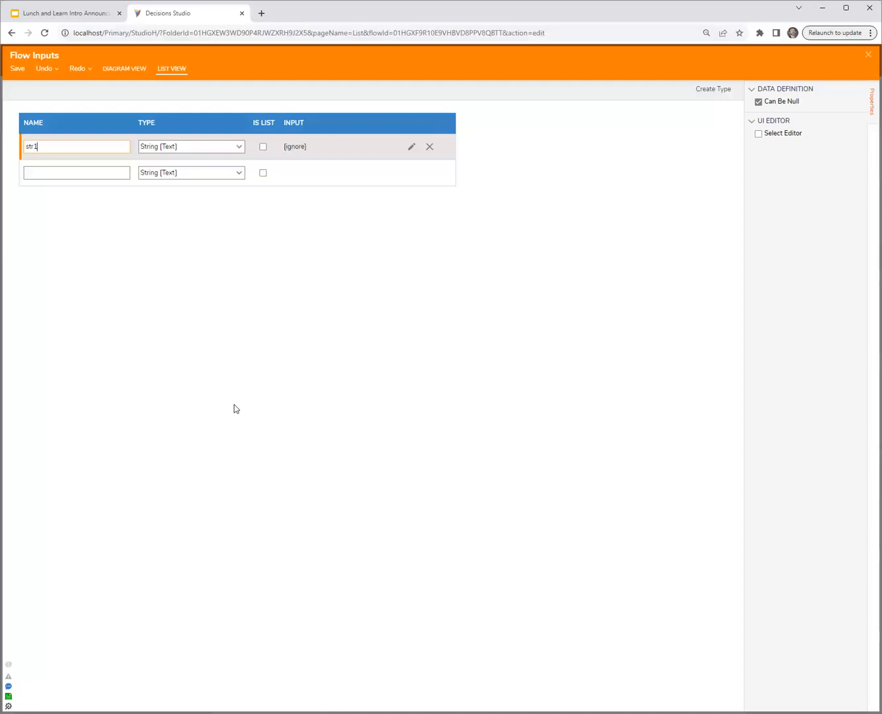
pyautogui.click(72, 173)
pyautogui.write('str2')
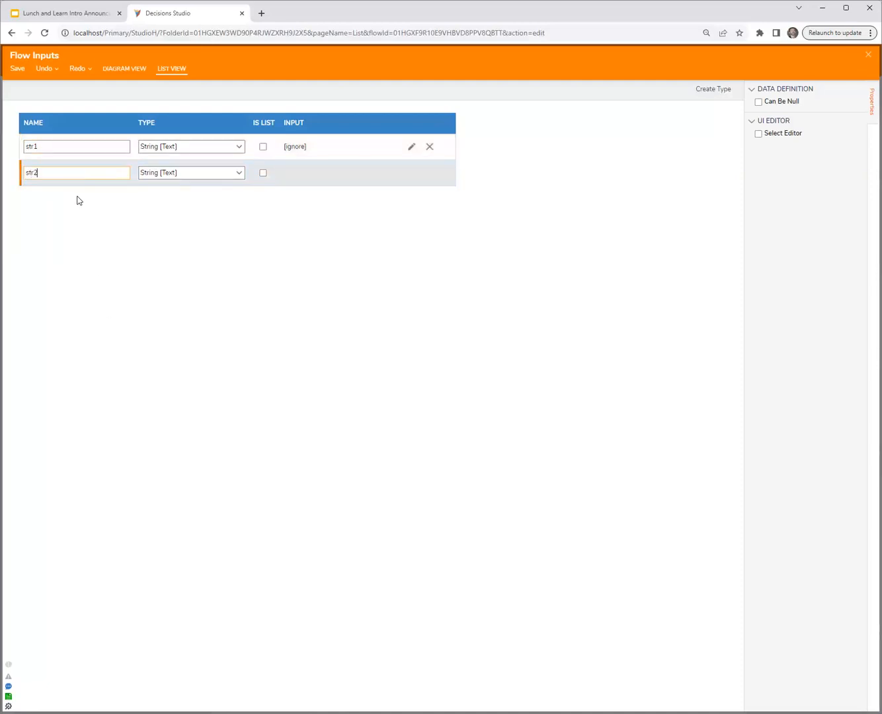
pyautogui.click(128, 278)
pyautogui.click(82, 177)
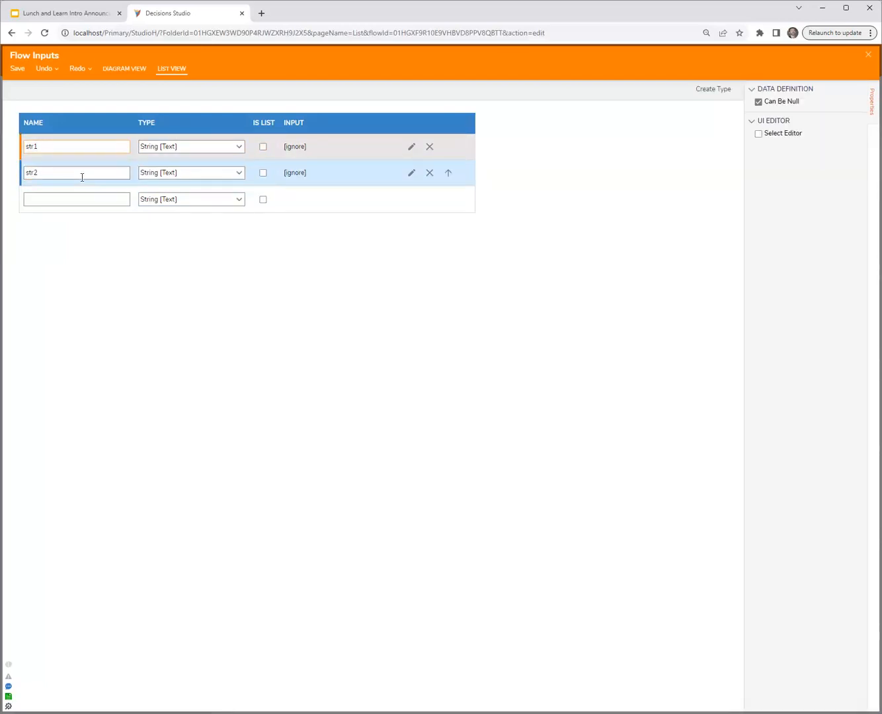
pyautogui.click(759, 103)
pyautogui.click(759, 102)
pyautogui.click(866, 56)
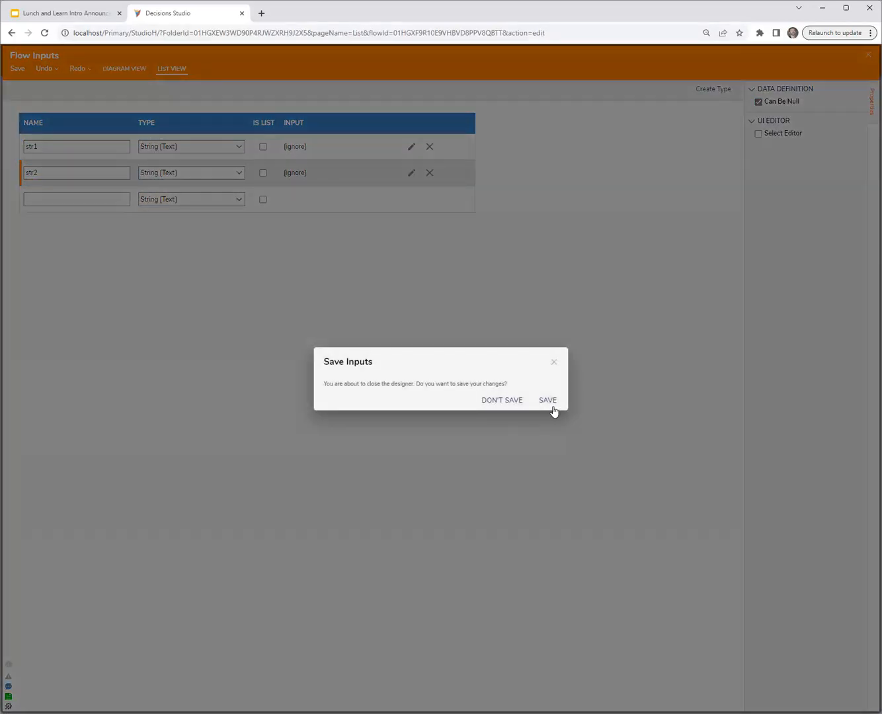
pyautogui.click(548, 400)
# - Connect the start directly to the end and delete the Fetch Entities step from Flow 2
pyautogui.click(269, 290)
pyautogui.moveTo(292, 288); pyautogui.dragTo(433, 286)
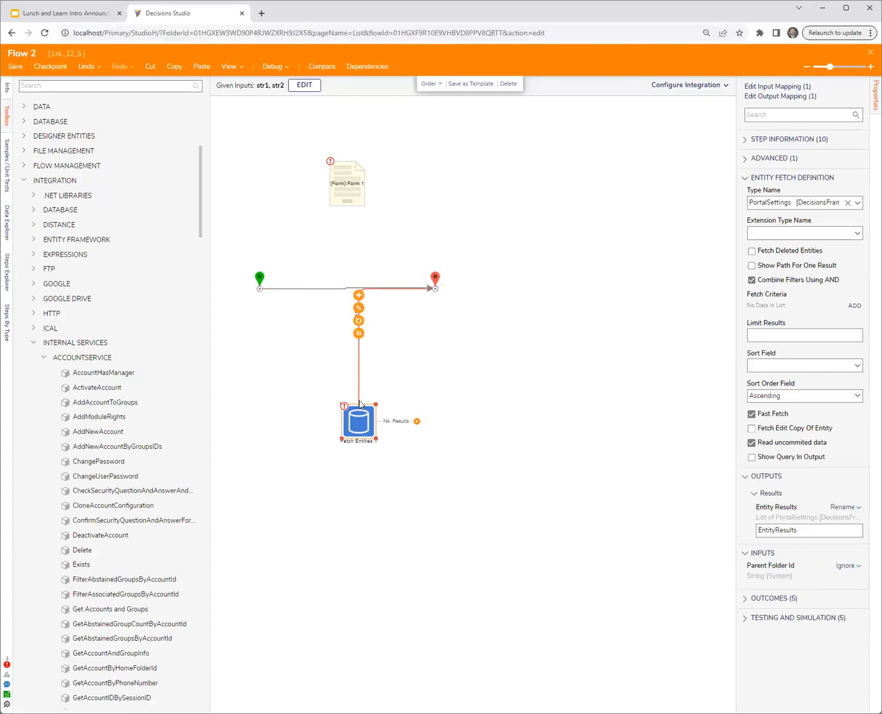
pyautogui.press('Delete')
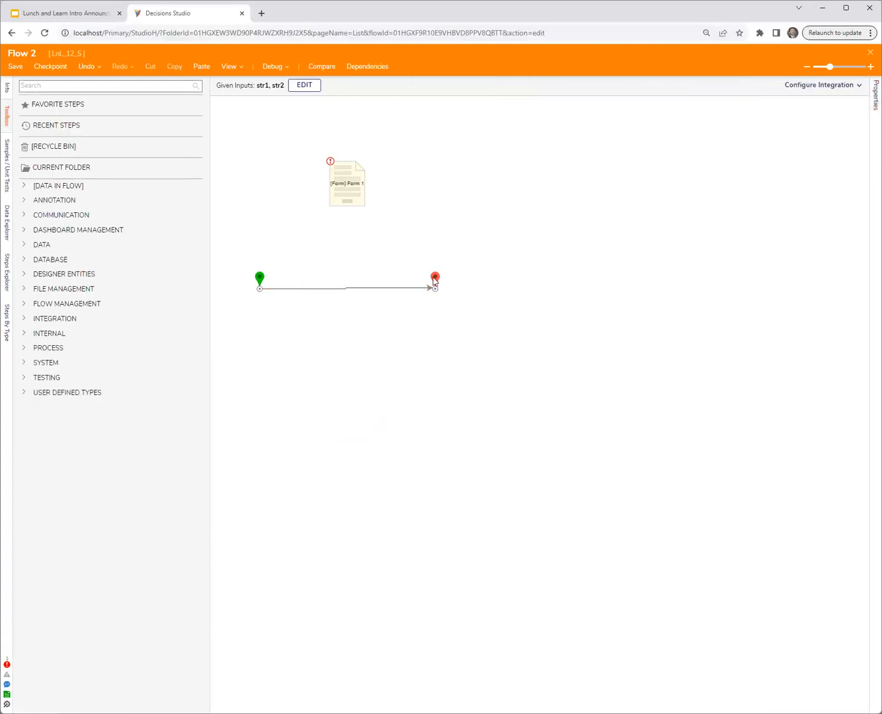
# - Define a String output named out on the end step and save the output data
pyautogui.click(434, 281)
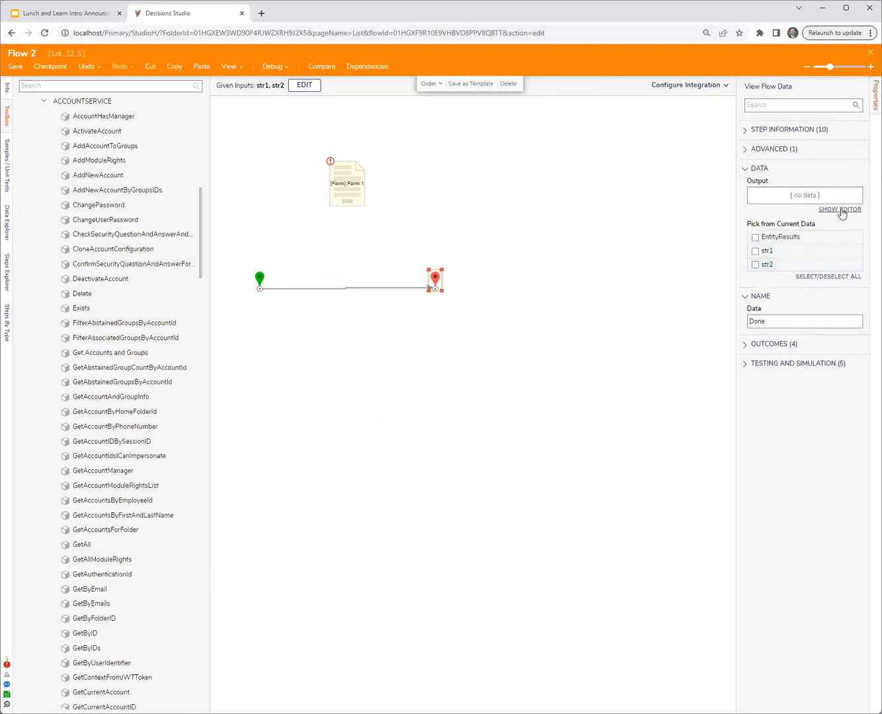
pyautogui.click(840, 210)
pyautogui.write('out')
pyautogui.click(868, 56)
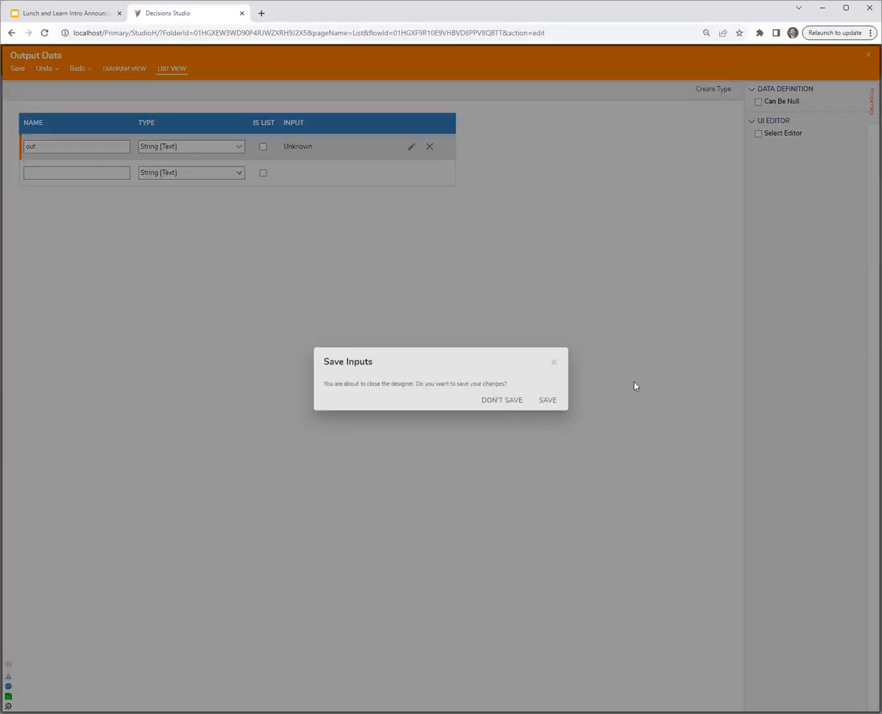
pyautogui.click(544, 402)
# - Map the out value with Merge Plain Text, building the merged text as str1 + str2, and save it
pyautogui.click(853, 309)
pyautogui.click(790, 335)
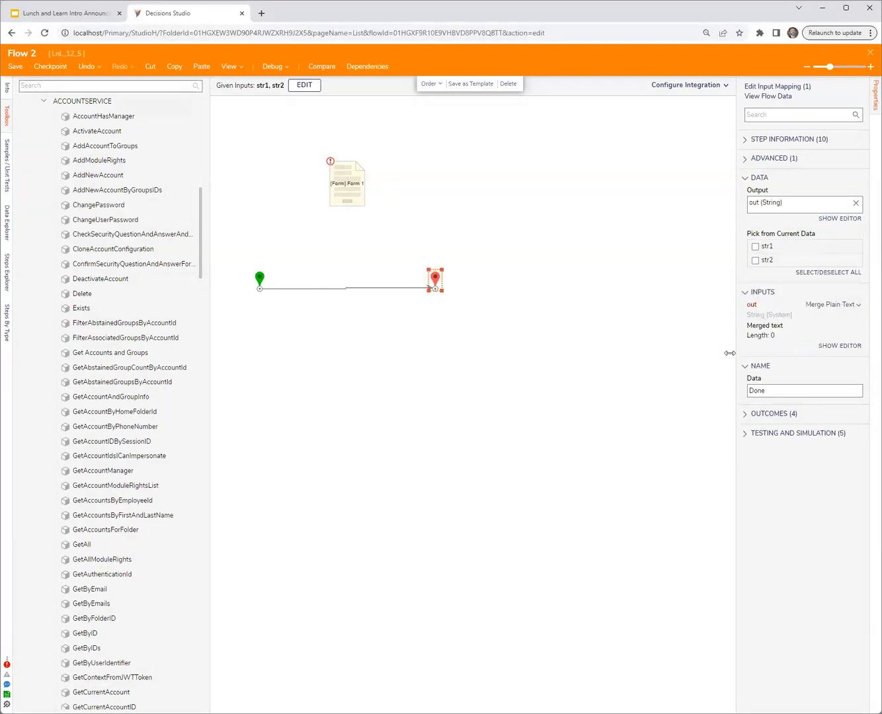
pyautogui.click(839, 346)
pyautogui.click(312, 187)
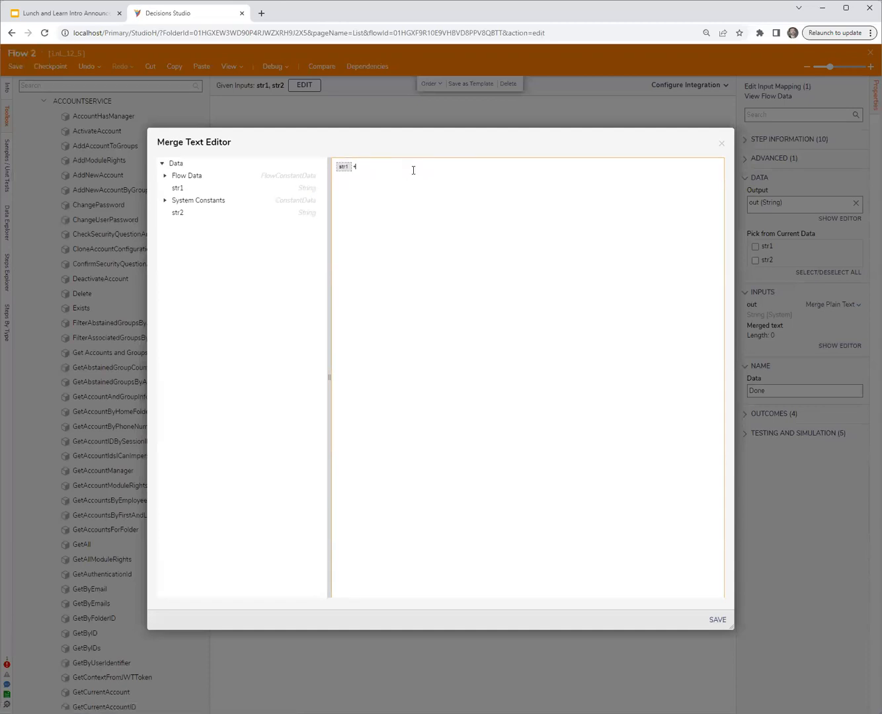
pyautogui.click(312, 213)
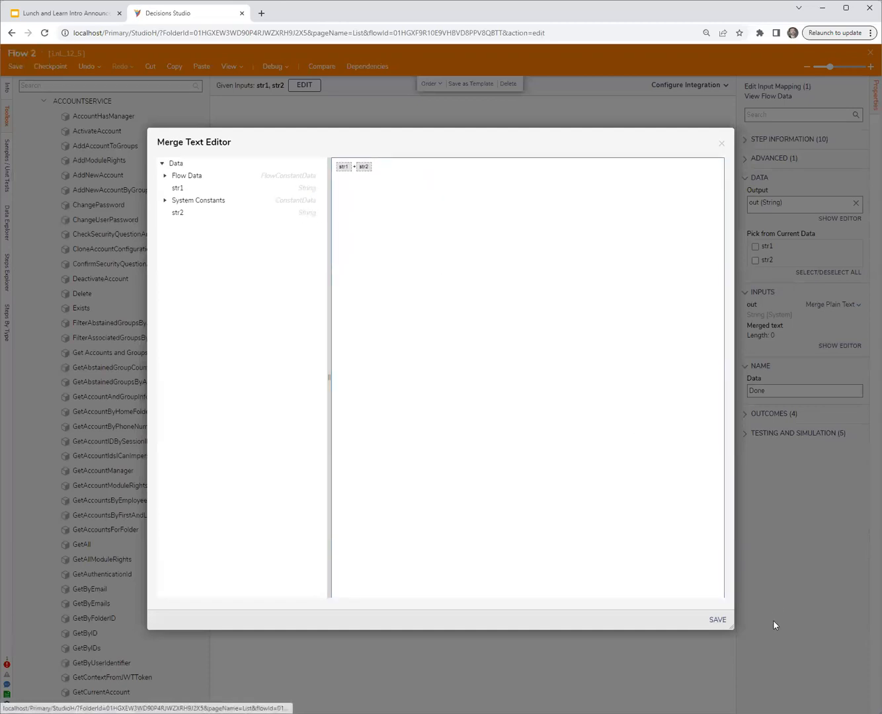
pyautogui.click(717, 620)
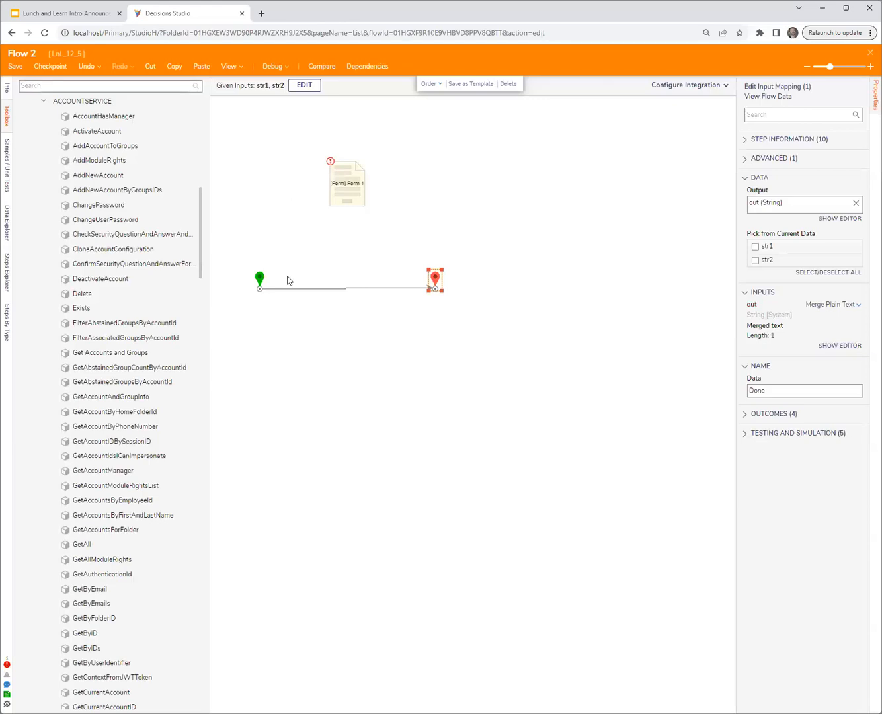
# - Save Flow 2 and set its integration type to API Service
pyautogui.click(14, 67)
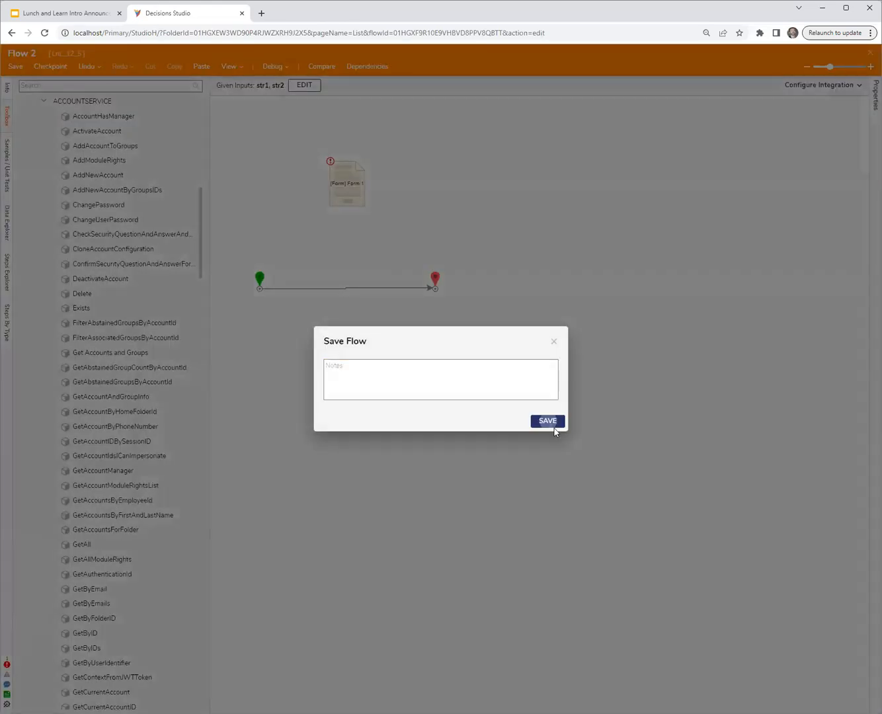
pyautogui.click(554, 426)
pyautogui.click(854, 87)
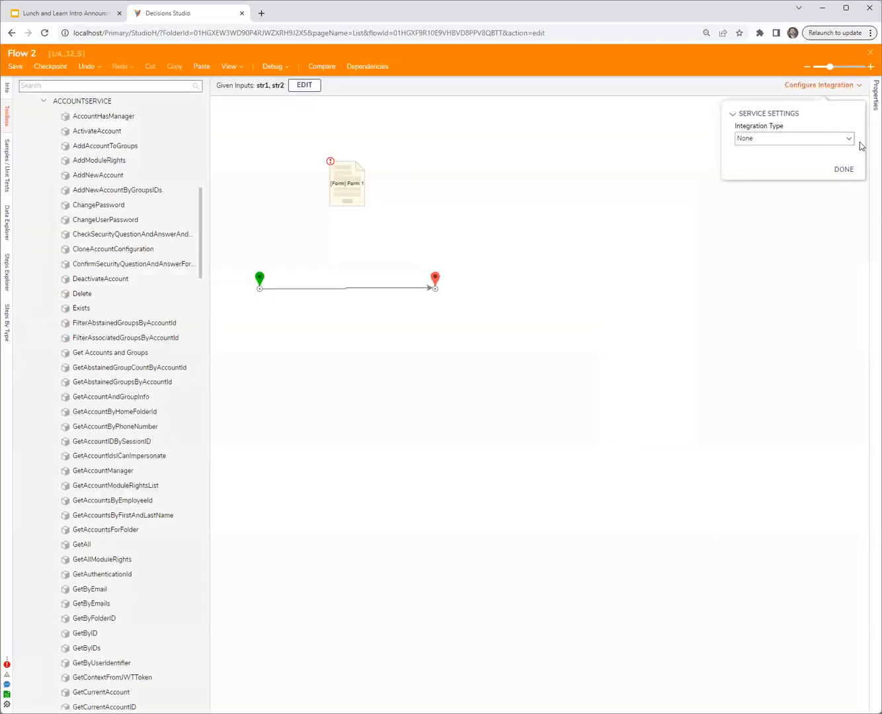
pyautogui.click(797, 140)
pyautogui.click(762, 155)
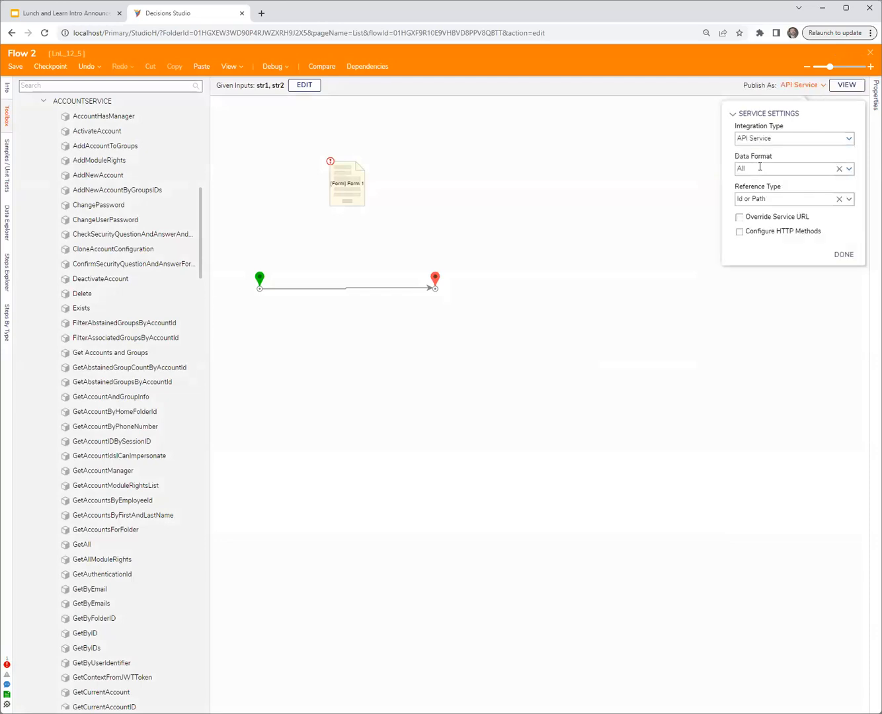
pyautogui.click(852, 88)
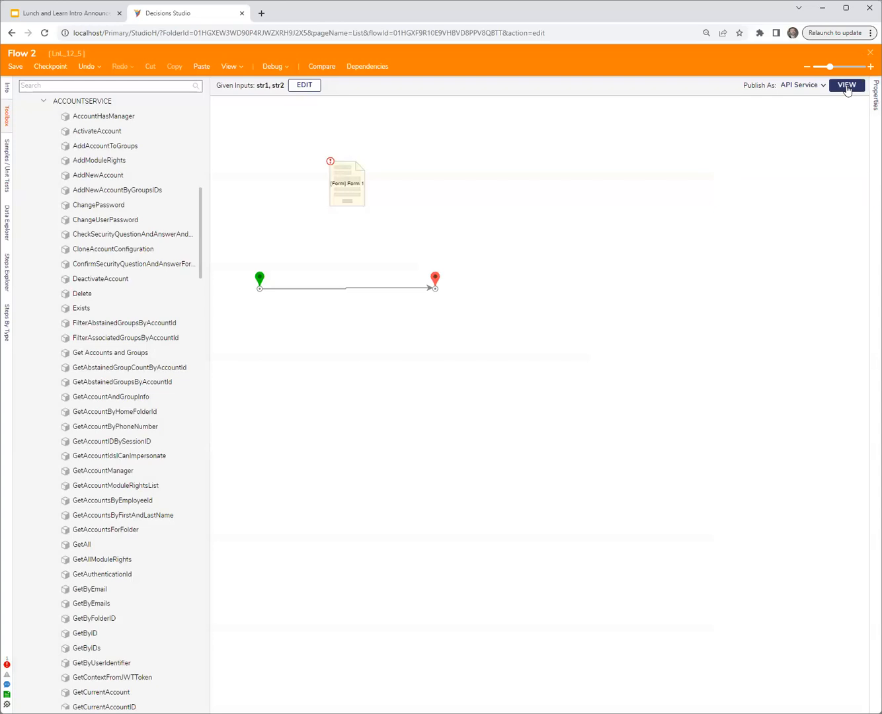
# - View Flow 2's integration details and open its GET call URL in a new browser tab with the str2 parameter removed
pyautogui.click(847, 88)
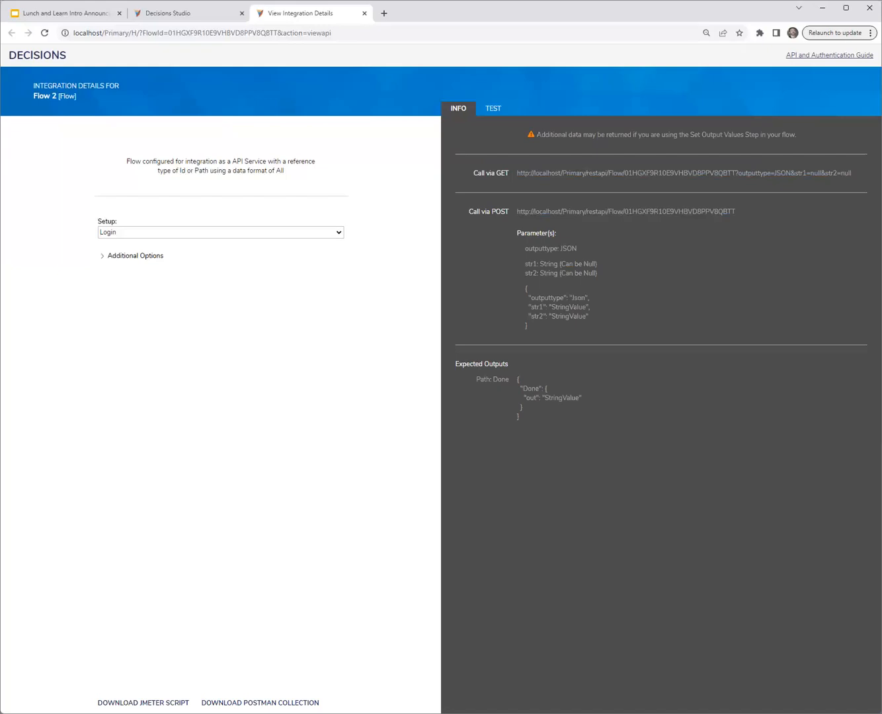
pyautogui.moveTo(857, 173); pyautogui.dragTo(537, 186)
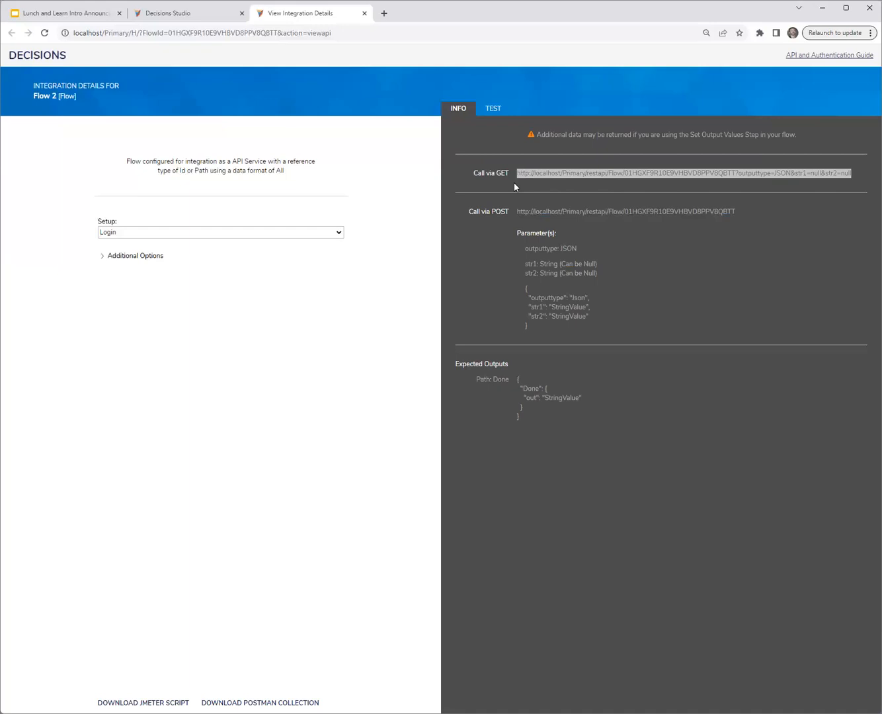
pyautogui.hotkey('ctrl', 'c')
pyautogui.hotkey('ctrl', 't')
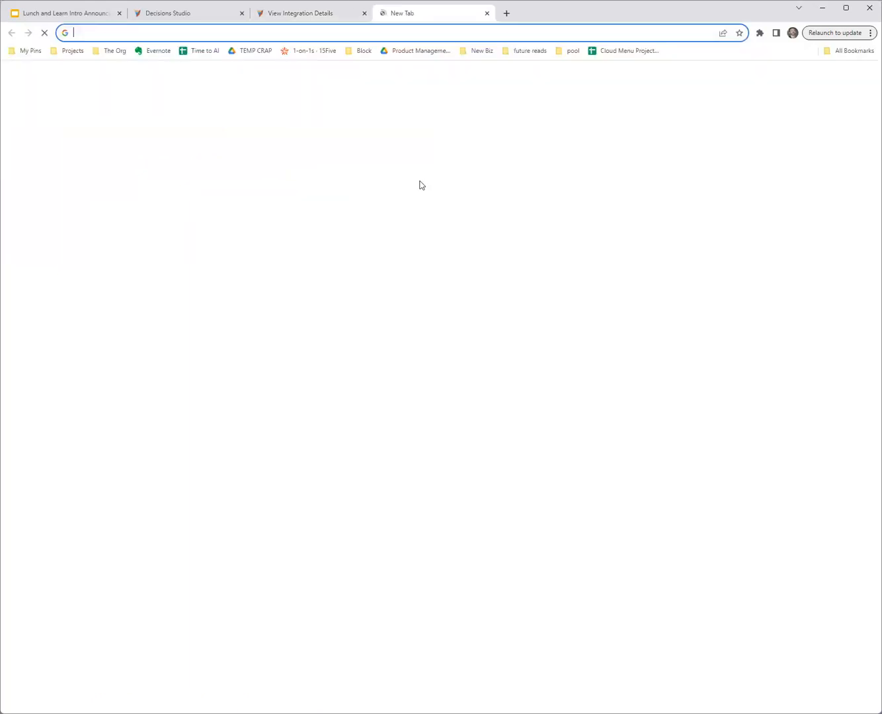
pyautogui.hotkey('ctrl', 'v')
pyautogui.moveTo(438, 32); pyautogui.dragTo(409, 40)
pyautogui.press('BackSpace')
pyautogui.press('Return')
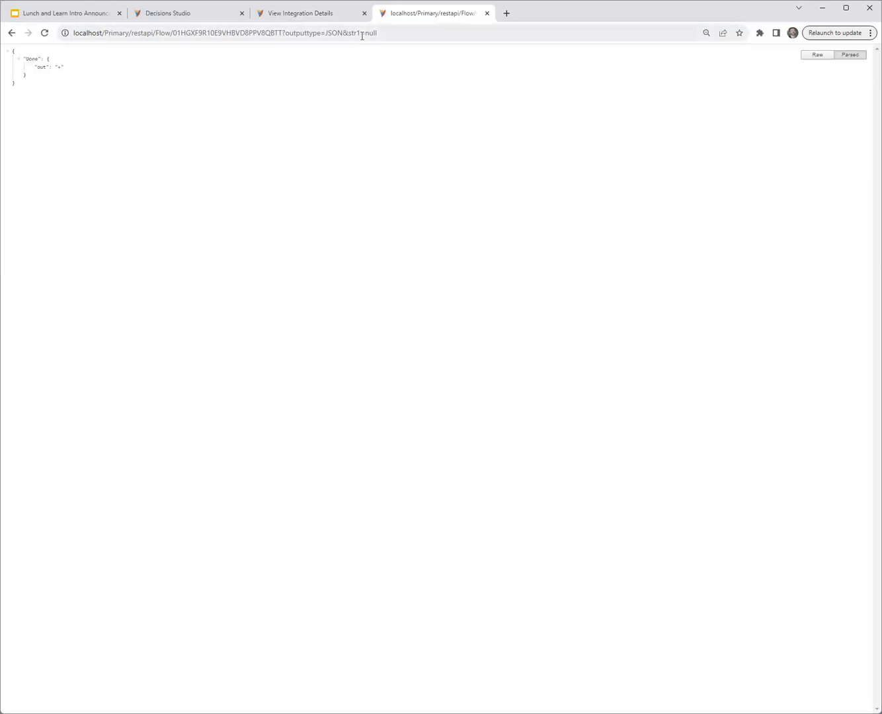
# - Change the str1 parameter in the GET call URL to test and run the call again
pyautogui.click(383, 33)
pyautogui.click(383, 33)
pyautogui.press('BackSpace')
pyautogui.press('BackSpace')
pyautogui.press('BackSpace')
pyautogui.press('BackSpace')
pyautogui.write('test')
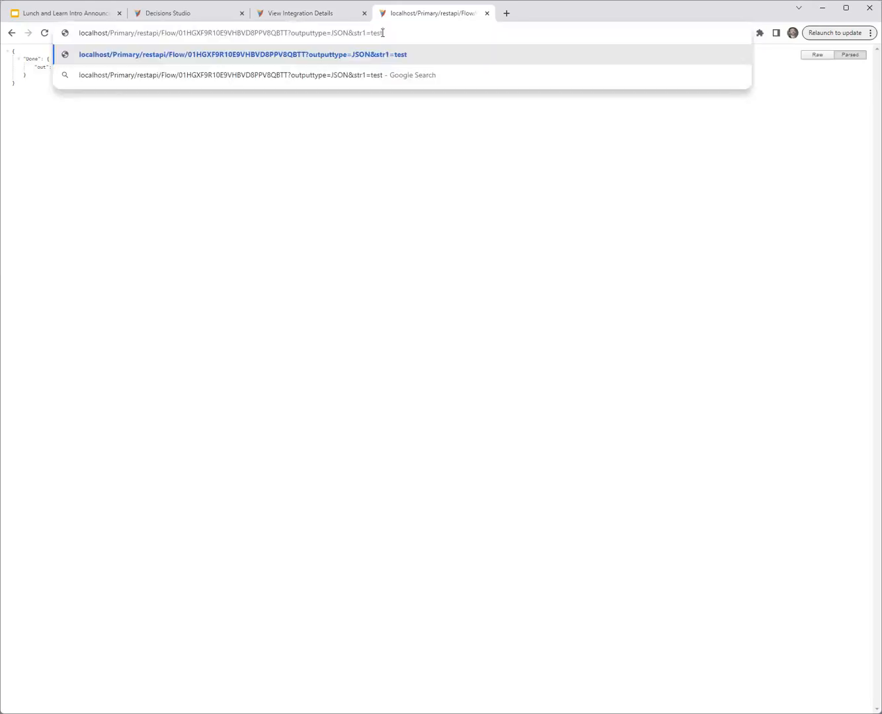
pyautogui.press('Return')
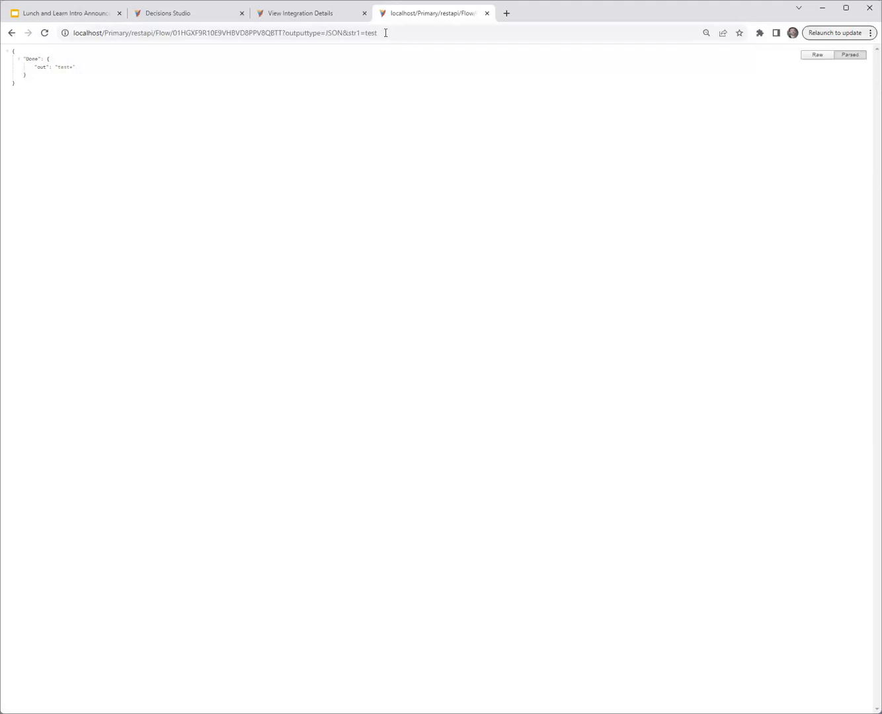
# - Append a copied parameter to the call URL as str2=test and run the call with both inputs
pyautogui.moveTo(385, 33); pyautogui.dragTo(344, 44)
pyautogui.hotkey('ctrl', 'c')
pyautogui.click(400, 33)
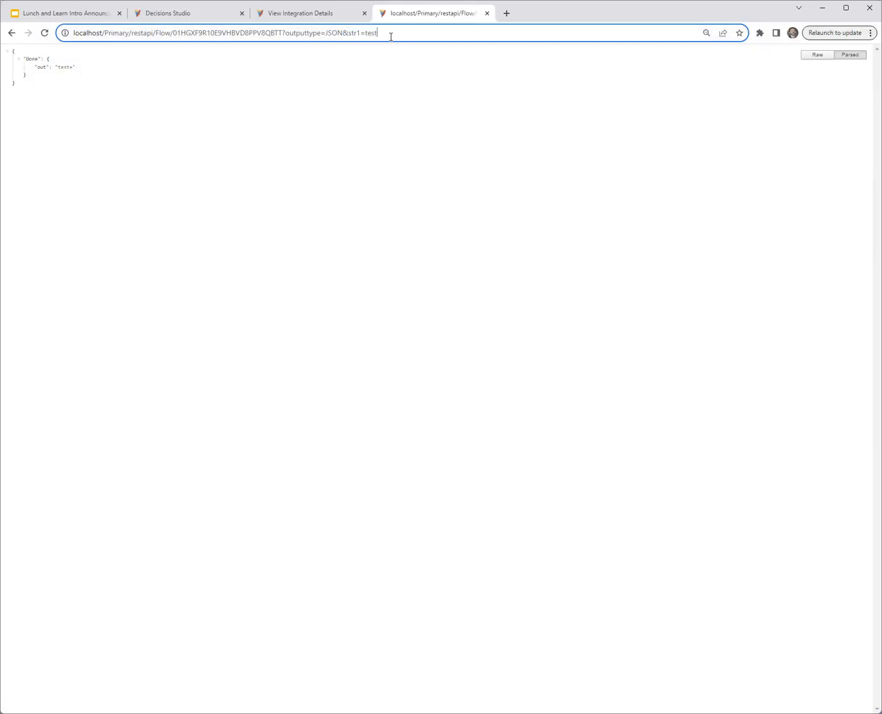
pyautogui.hotkey('ctrl', 'v')
pyautogui.click(399, 33)
pyautogui.press('BackSpace')
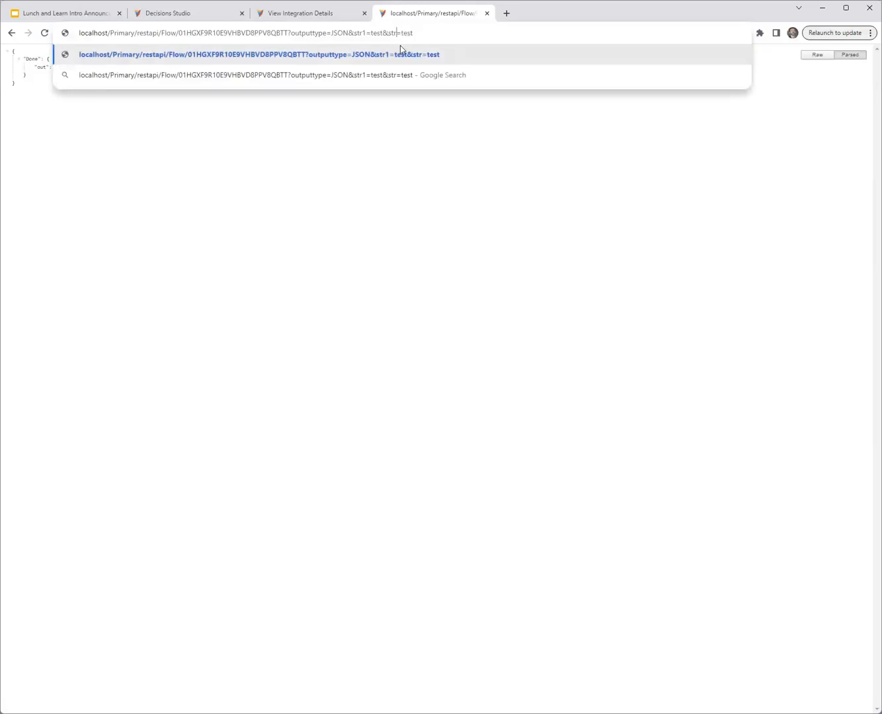
pyautogui.write('2')
pyautogui.press('Return')
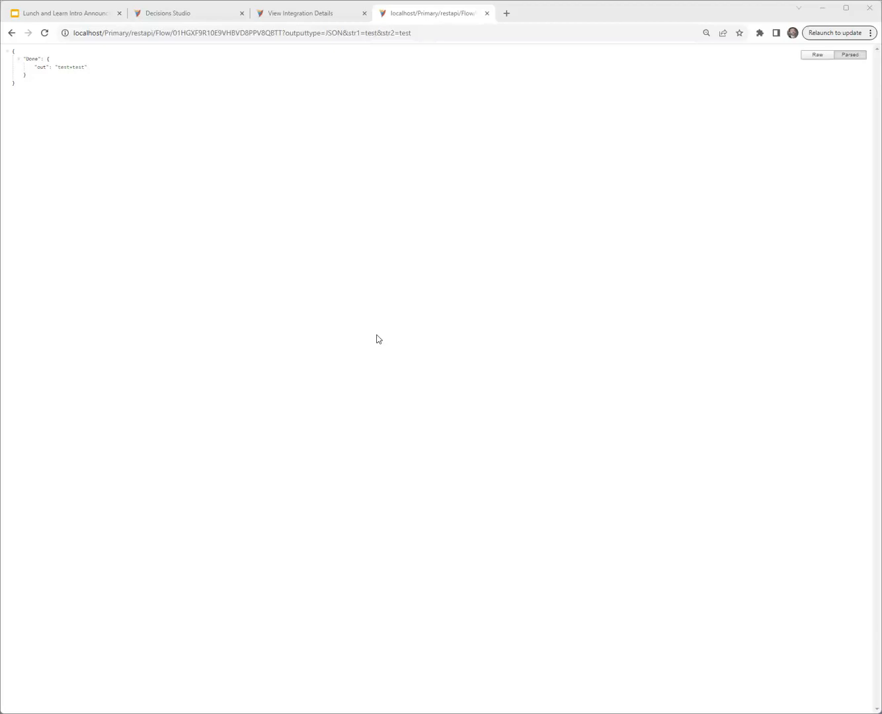
pyautogui.click(580, 156)
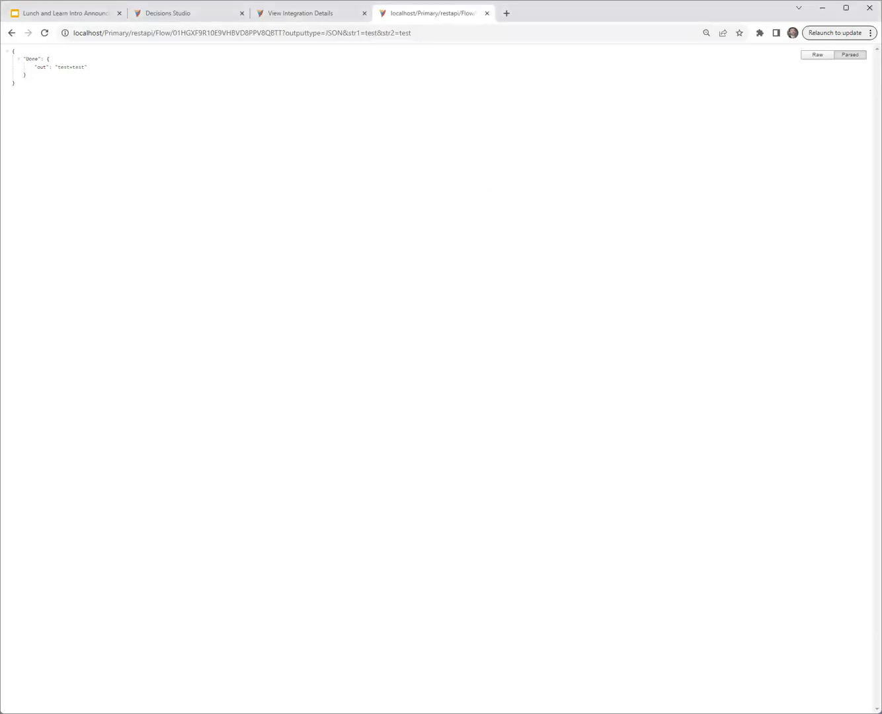